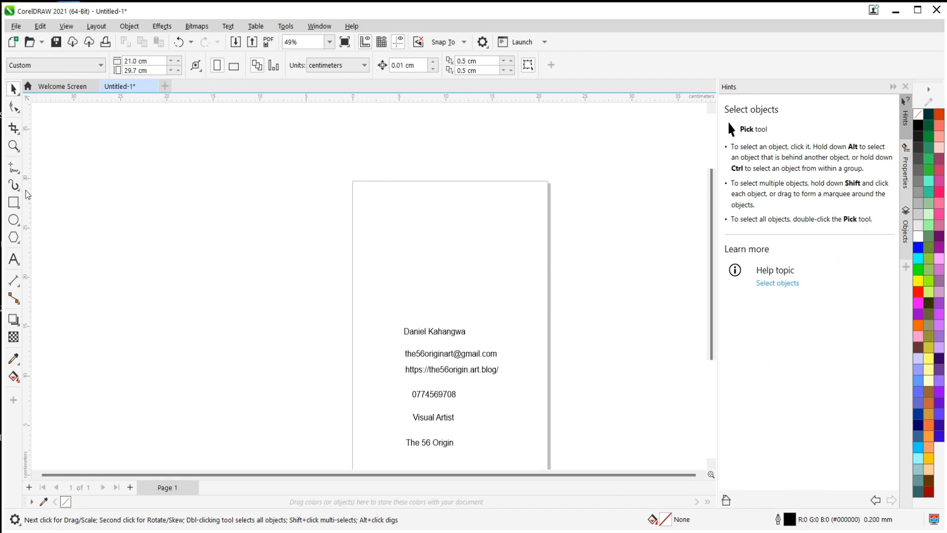
Draw a rectangle about 15.7 × 8.7 cm on the upper part of the page, above the text lines.
{"action": "left_click", "coordinate": [14, 203]}
{"action": "mouse_move", "coordinate": [373, 201]}
{"action": "left_mouse_down"}
{"action": "mouse_move", "coordinate": [447, 271]}
{"action": "mouse_move", "coordinate": [520, 276]}
{"action": "mouse_move", "coordinate": [519, 287]}
{"action": "left_mouse_up"}
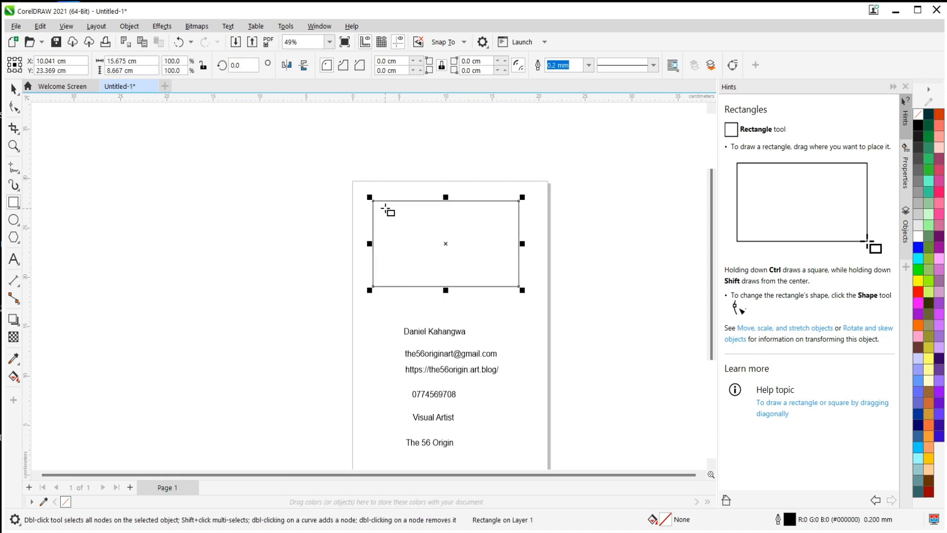
{"action": "scroll", "coordinate": [444, 240], "scroll_direction": "up", "scroll_amount": 1}
{"action": "scroll", "coordinate": [444, 241], "scroll_direction": "up", "scroll_amount": 3}
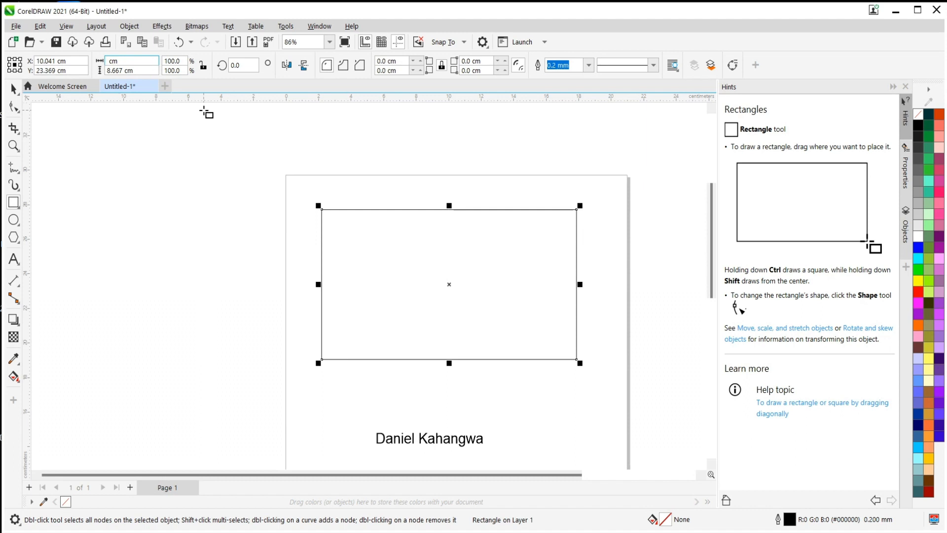
Set the rectangle's width to 8.9 cm and its height to 5.1 cm.
{"action": "type", "text": "8.9"}
{"action": "left_click", "coordinate": [123, 71]}
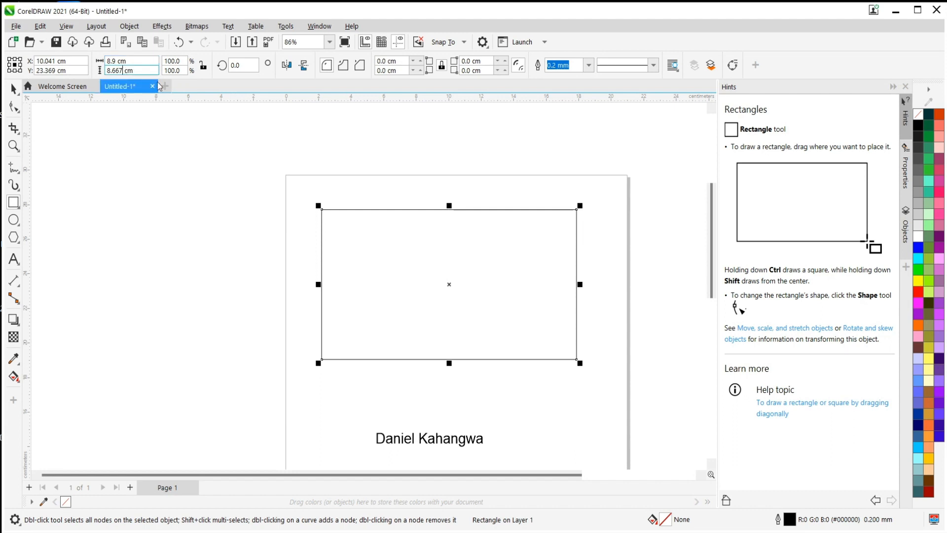
{"action": "key", "text": "BackSpace"}
{"action": "key", "text": "BackSpace"}
{"action": "key", "text": "BackSpace"}
{"action": "key", "text": "BackSpace"}
{"action": "key", "text": "BackSpace"}
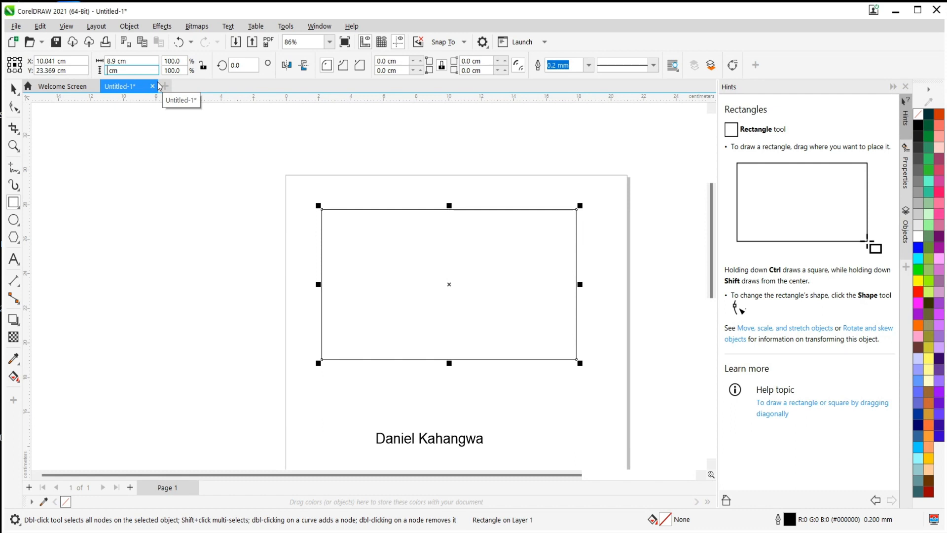
{"action": "type", "text": "5.1"}
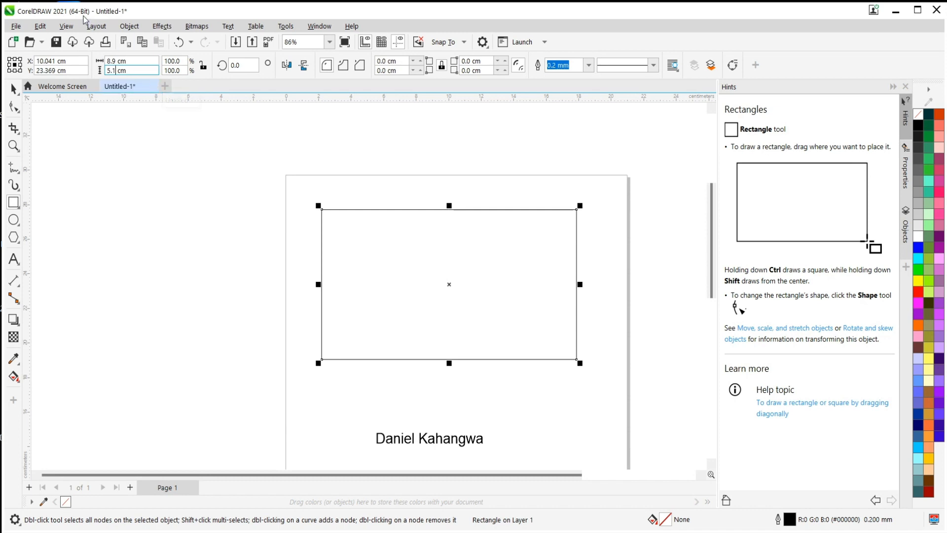
{"action": "left_click", "coordinate": [140, 61]}
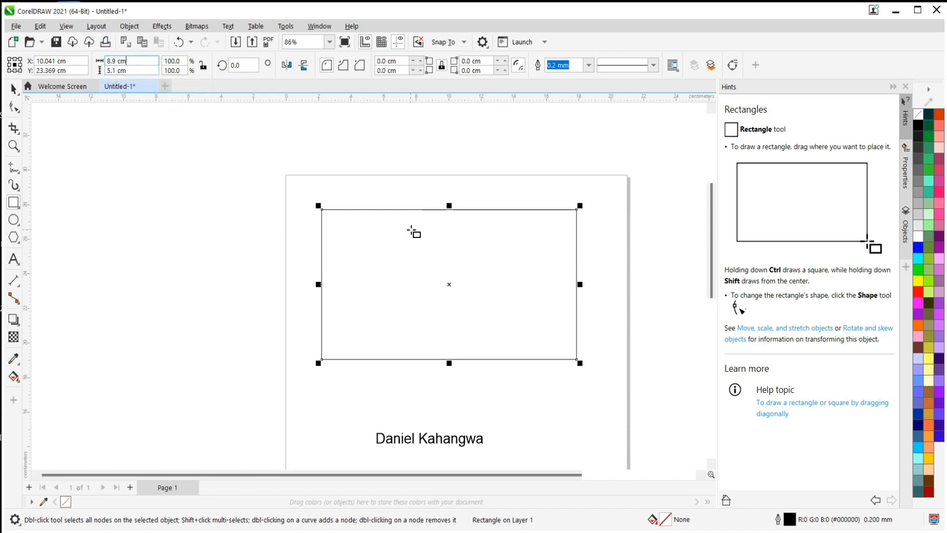
{"action": "left_click", "coordinate": [13, 88]}
{"action": "left_click", "coordinate": [432, 247]}
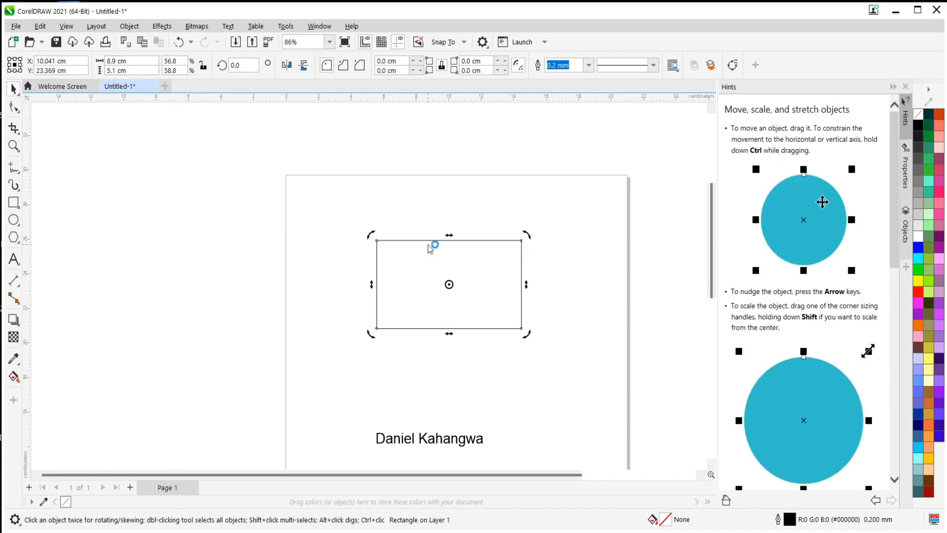
Move all six contact text lines together toward the page's left edge, below the rectangle.
{"action": "scroll", "coordinate": [406, 374], "scroll_direction": "down", "scroll_amount": 3}
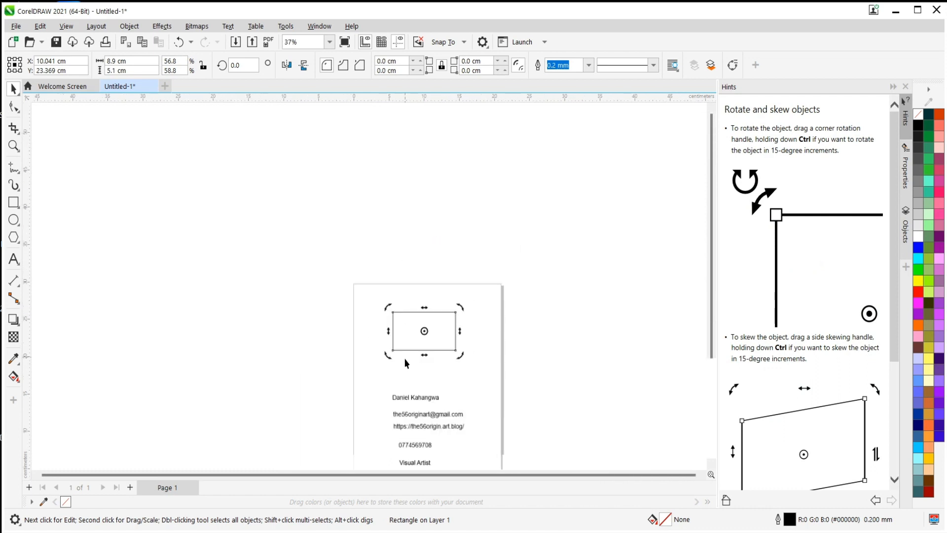
{"action": "scroll", "coordinate": [428, 459], "scroll_direction": "up", "scroll_amount": 4}
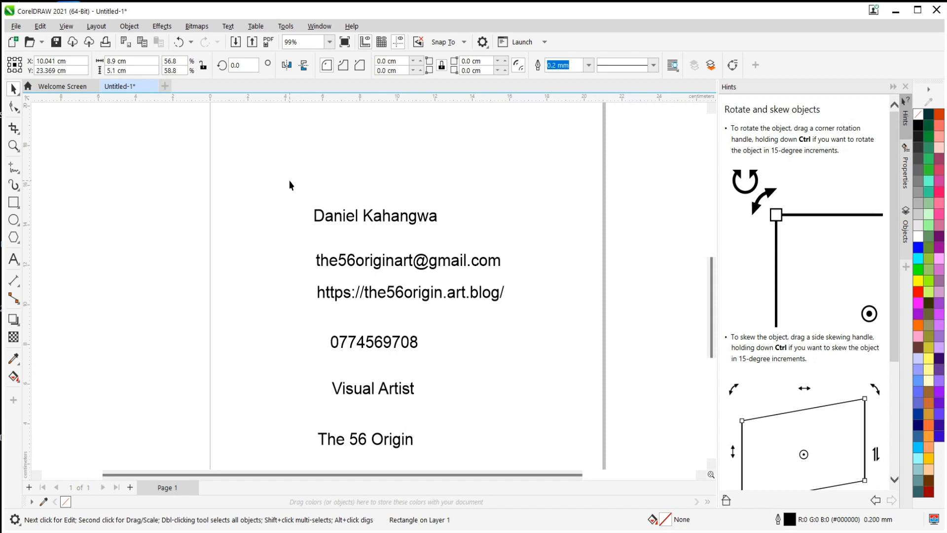
{"action": "left_click", "coordinate": [352, 215]}
{"action": "left_click", "coordinate": [363, 261], "text": "shift"}
{"action": "left_click", "coordinate": [368, 296], "text": "shift"}
{"action": "left_click", "coordinate": [381, 341], "text": "shift"}
{"action": "left_click", "coordinate": [378, 393], "text": "shift"}
{"action": "left_click", "coordinate": [375, 439], "text": "shift"}
{"action": "left_click_drag", "start_coordinate": [508, 206], "coordinate": [426, 311]}
{"action": "left_click_drag", "start_coordinate": [358, 323], "coordinate": [371, 149]}
{"action": "scroll", "coordinate": [370, 186], "scroll_direction": "up", "scroll_amount": 3}
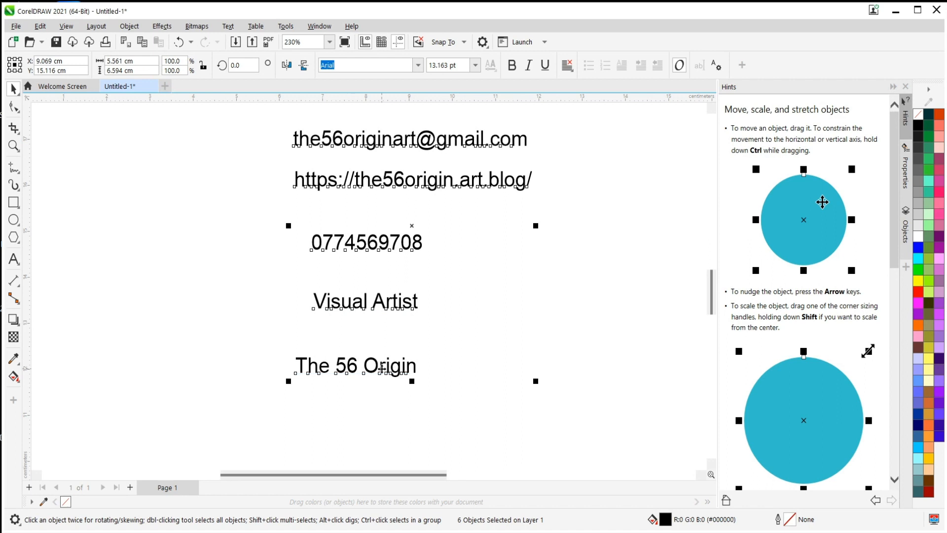
{"action": "scroll", "coordinate": [387, 393], "scroll_direction": "down", "scroll_amount": 2}
{"action": "scroll", "coordinate": [389, 368], "scroll_direction": "down", "scroll_amount": 1}
{"action": "left_click_drag", "start_coordinate": [373, 284], "coordinate": [289, 253]}
{"action": "left_click", "coordinate": [475, 281]}
Move the empty rectangle slightly up and to the right, to about X 10.8 cm, Y 24.6 cm.
{"action": "scroll", "coordinate": [358, 272], "scroll_direction": "up", "scroll_amount": 2}
{"action": "scroll", "coordinate": [398, 332], "scroll_direction": "down", "scroll_amount": 3}
{"action": "scroll", "coordinate": [438, 281], "scroll_direction": "up", "scroll_amount": 2}
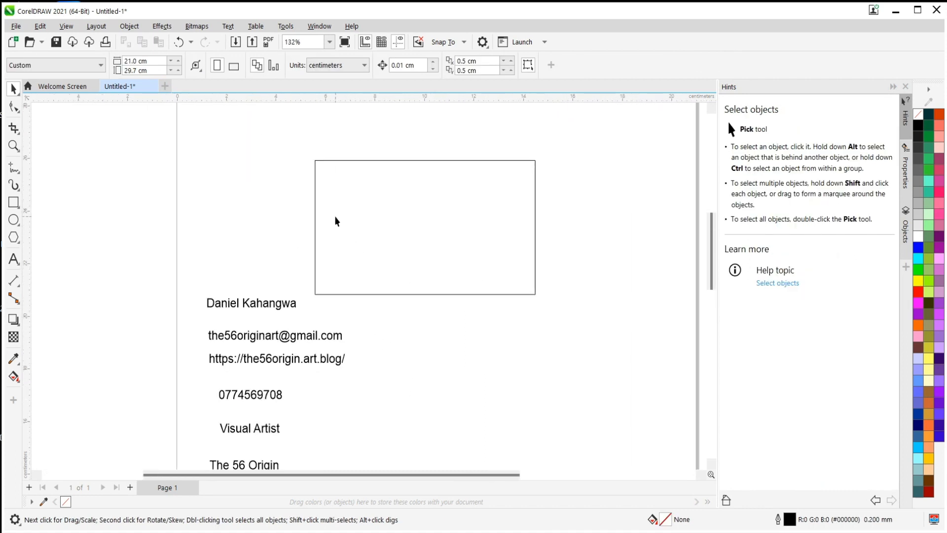
{"action": "scroll", "coordinate": [335, 220], "scroll_direction": "down", "scroll_amount": 1}
{"action": "scroll", "coordinate": [345, 231], "scroll_direction": "down", "scroll_amount": 2}
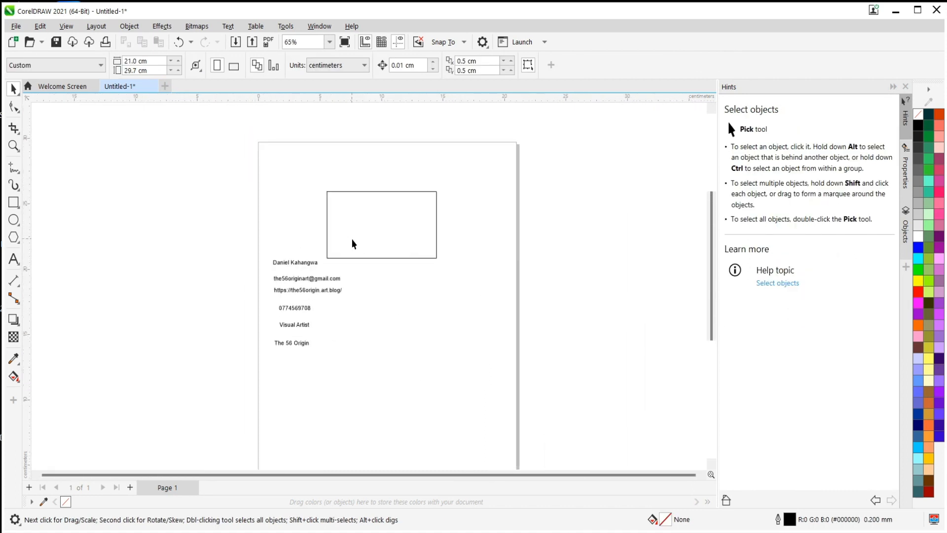
{"action": "scroll", "coordinate": [348, 241], "scroll_direction": "up", "scroll_amount": 1}
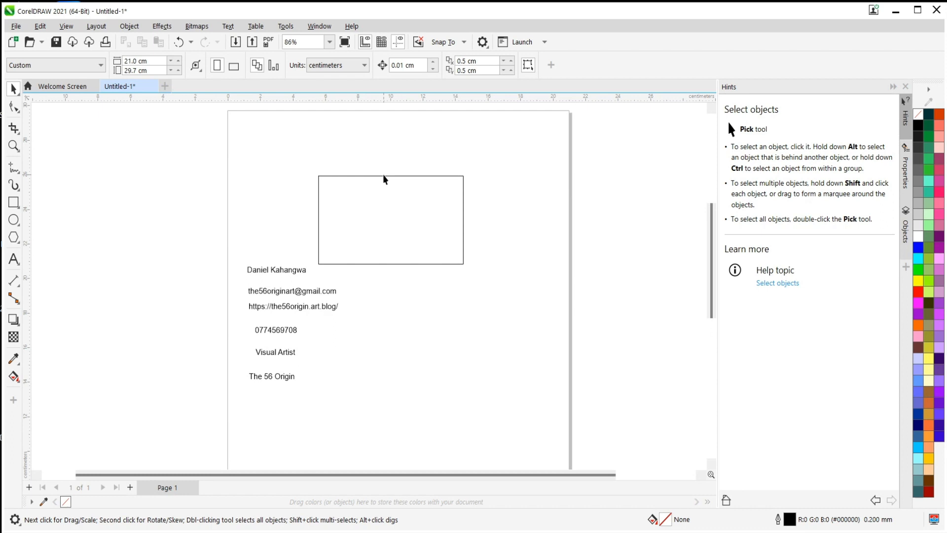
{"action": "left_click", "coordinate": [318, 181]}
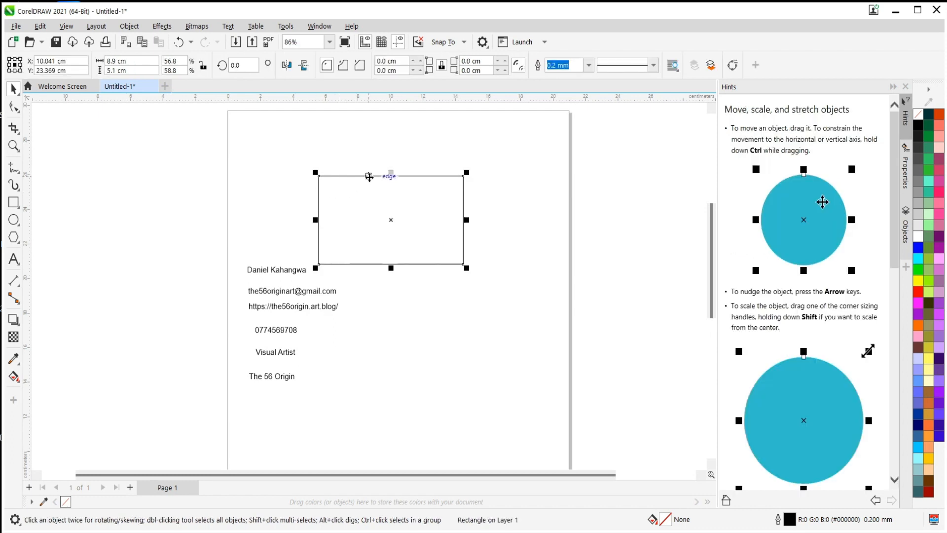
{"action": "scroll", "coordinate": [367, 209], "scroll_direction": "up", "scroll_amount": 3}
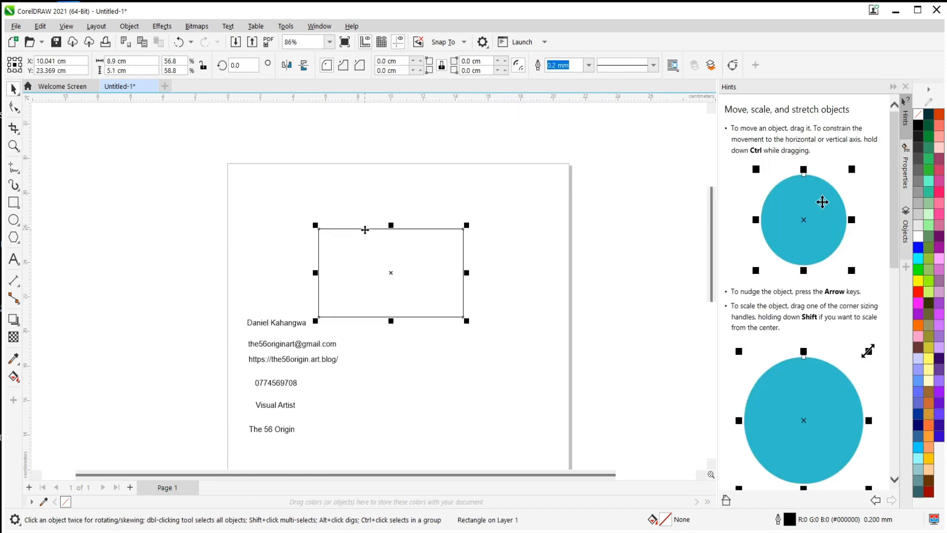
{"action": "scroll", "coordinate": [376, 277], "scroll_direction": "up", "scroll_amount": 2}
{"action": "left_click_drag", "start_coordinate": [368, 193], "coordinate": [388, 160]}
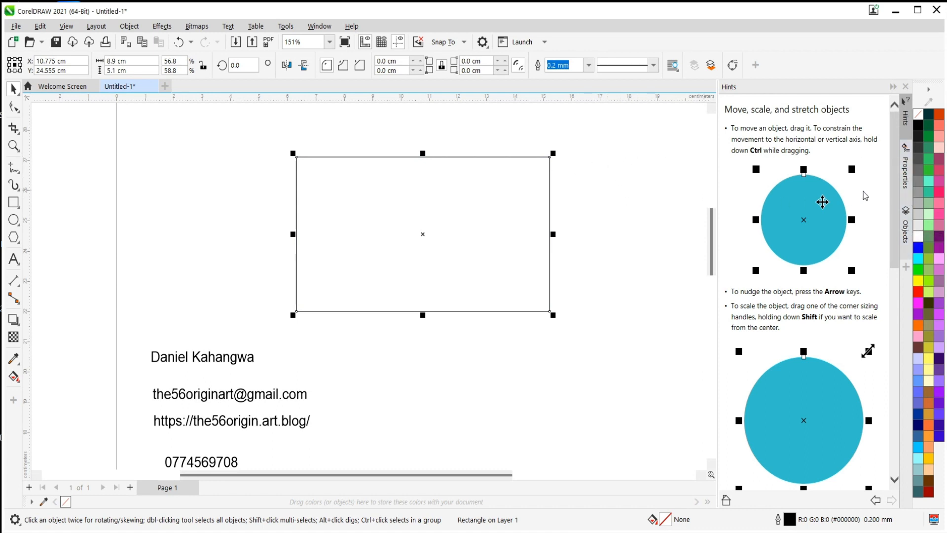
Show the fill properties of the rectangle.
{"action": "left_click", "coordinate": [909, 174]}
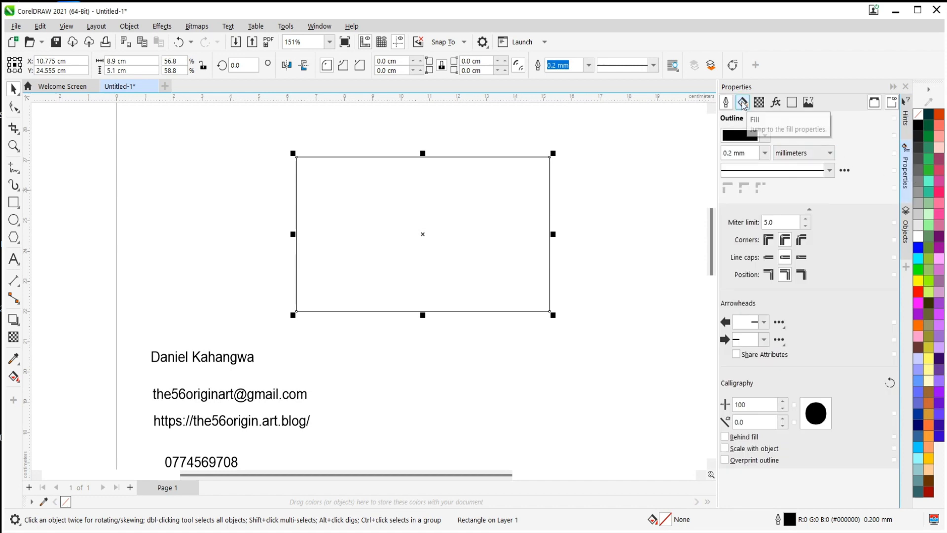
{"action": "left_click", "coordinate": [743, 103]}
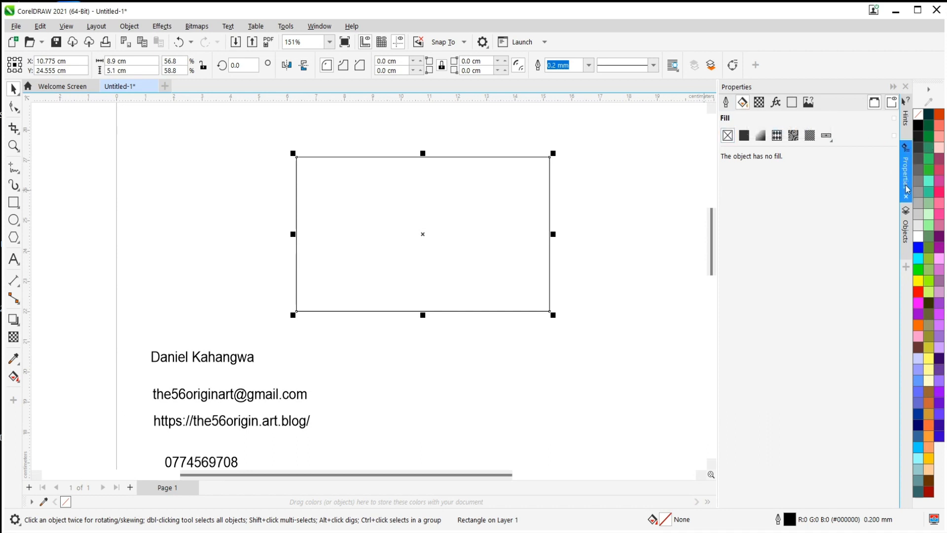
Try to make the Adobe Illustrator workspace the current one in the workspace options.
{"action": "left_click", "coordinate": [482, 42]}
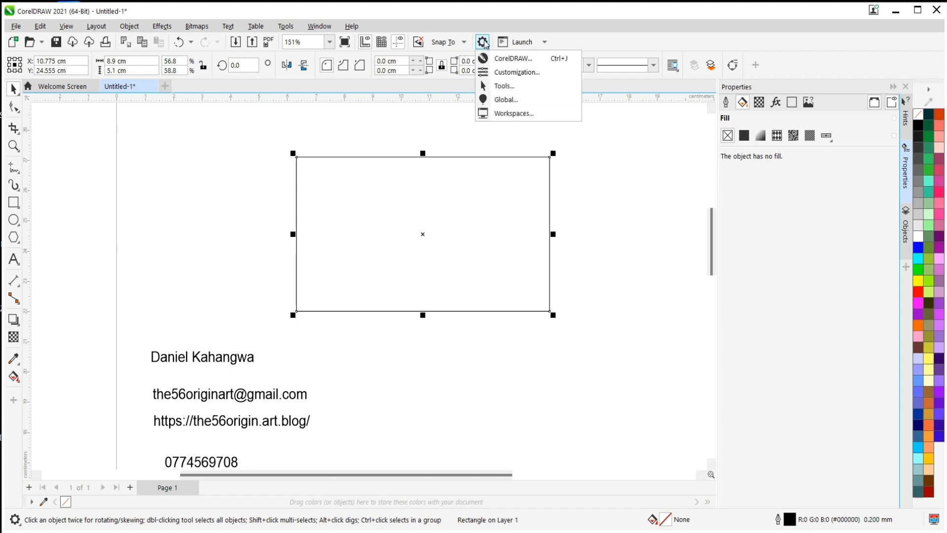
{"action": "left_click", "coordinate": [502, 115]}
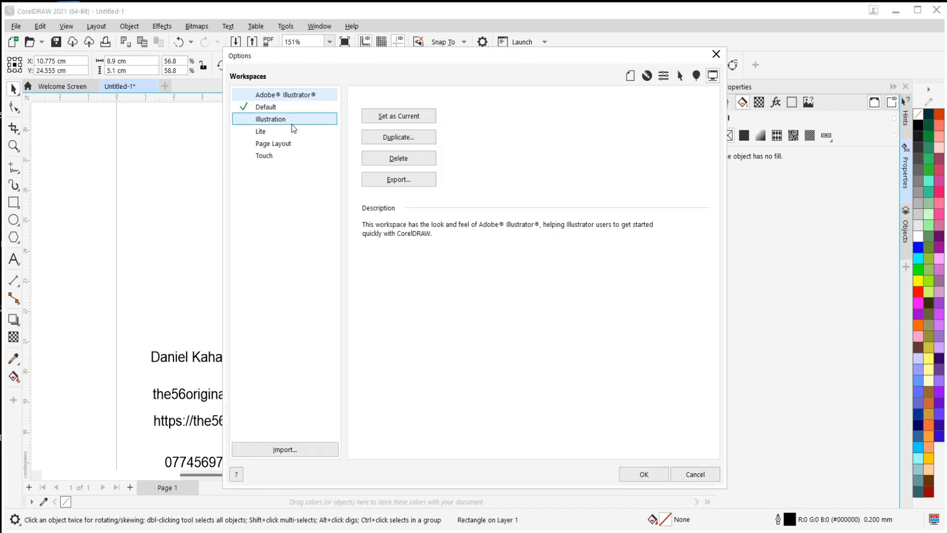
{"action": "left_click", "coordinate": [412, 115]}
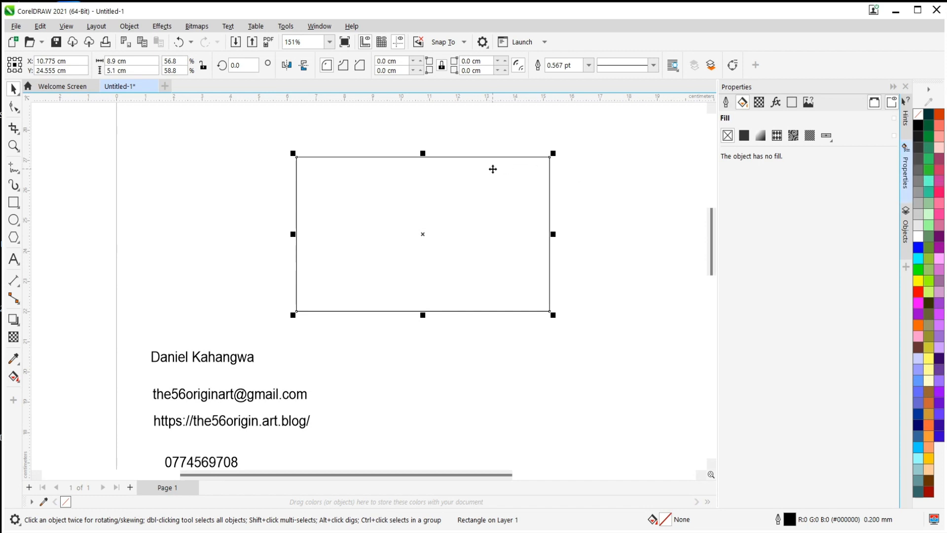
Give the rectangle a uniform fill and pick the red #D62424.
{"action": "left_click", "coordinate": [905, 169]}
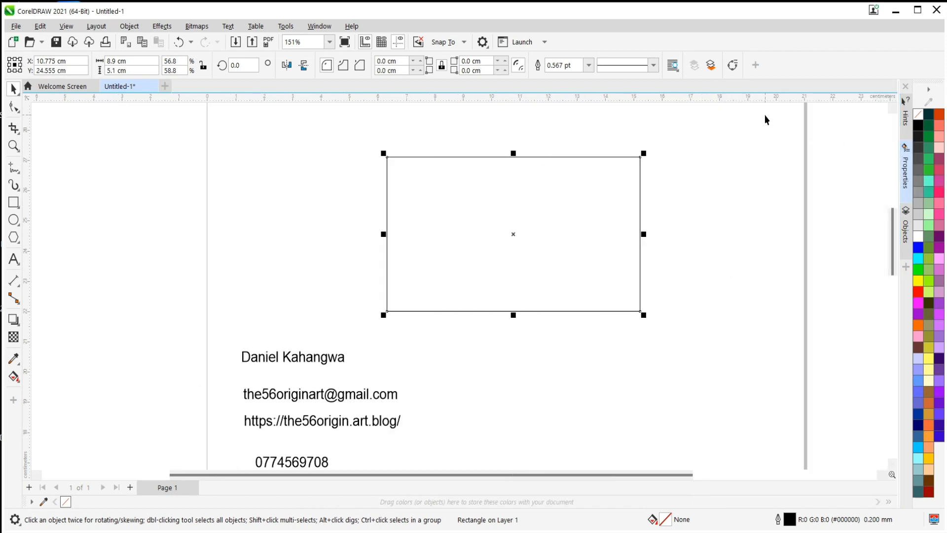
{"action": "left_click", "coordinate": [905, 169]}
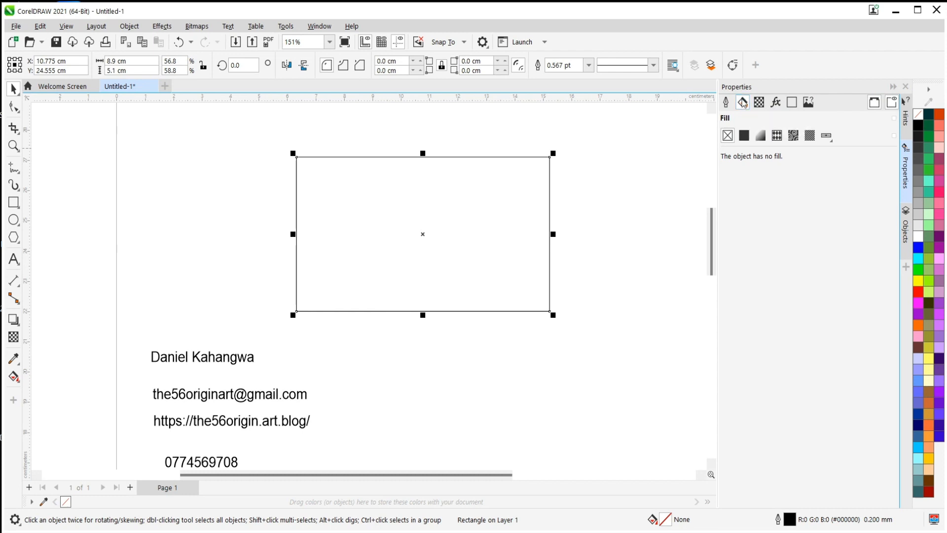
{"action": "left_click", "coordinate": [744, 136]}
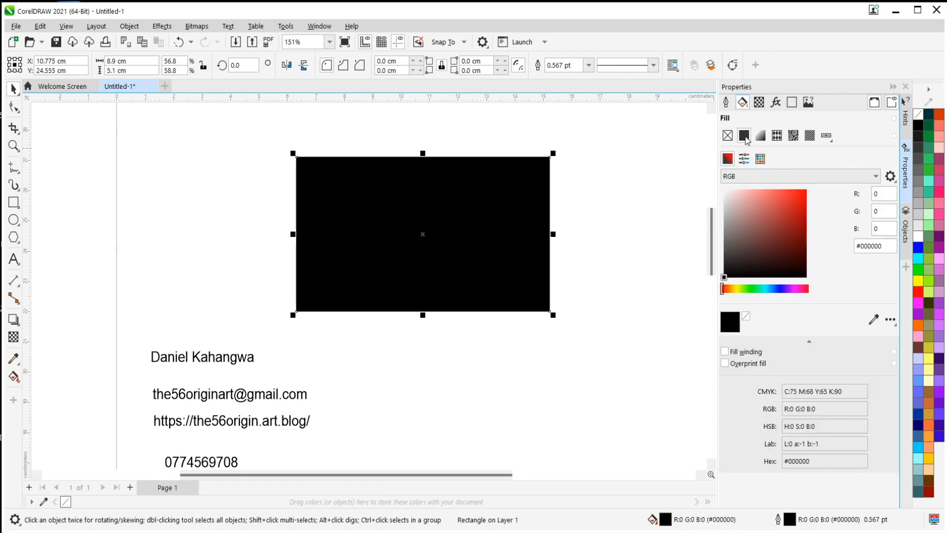
{"action": "left_click", "coordinate": [783, 207]}
{"action": "left_click", "coordinate": [792, 203]}
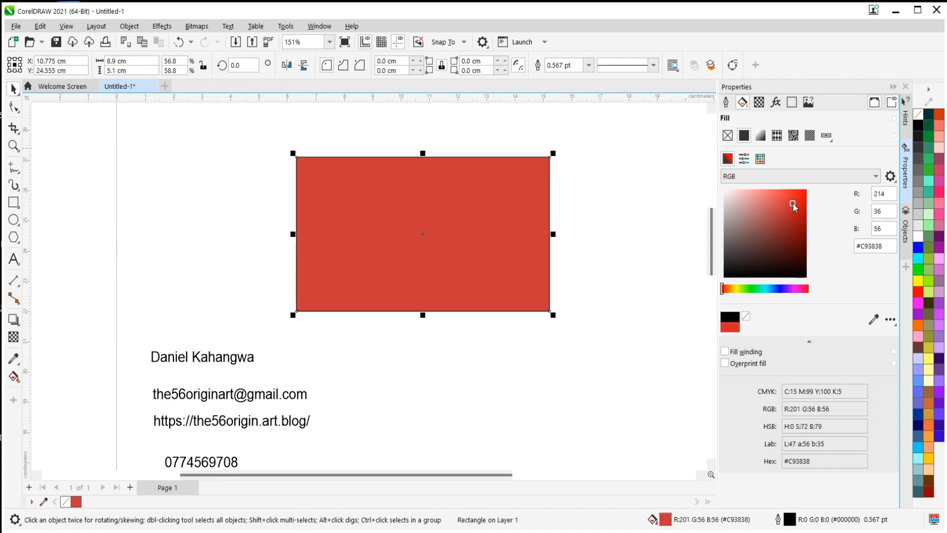
Try several swatches of the PANTONE solid coated palette on the rectangle, settling on PANTONE 178 C.
{"action": "left_click", "coordinate": [743, 159]}
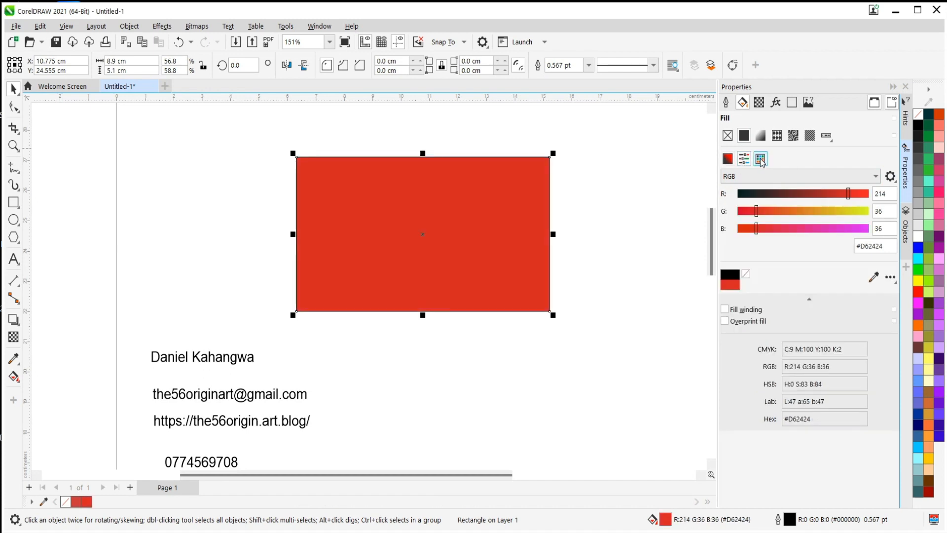
{"action": "left_click", "coordinate": [760, 159]}
{"action": "left_click", "coordinate": [763, 242]}
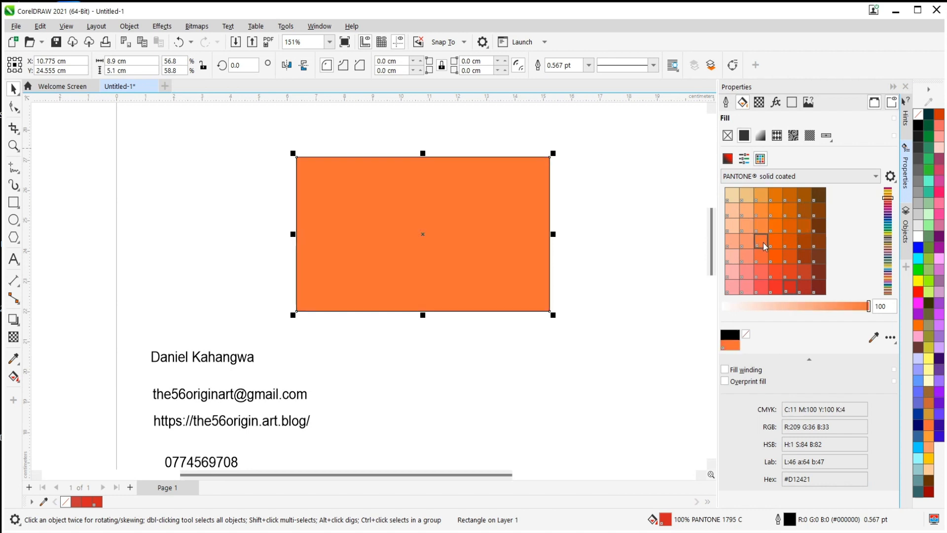
{"action": "left_click", "coordinate": [789, 256]}
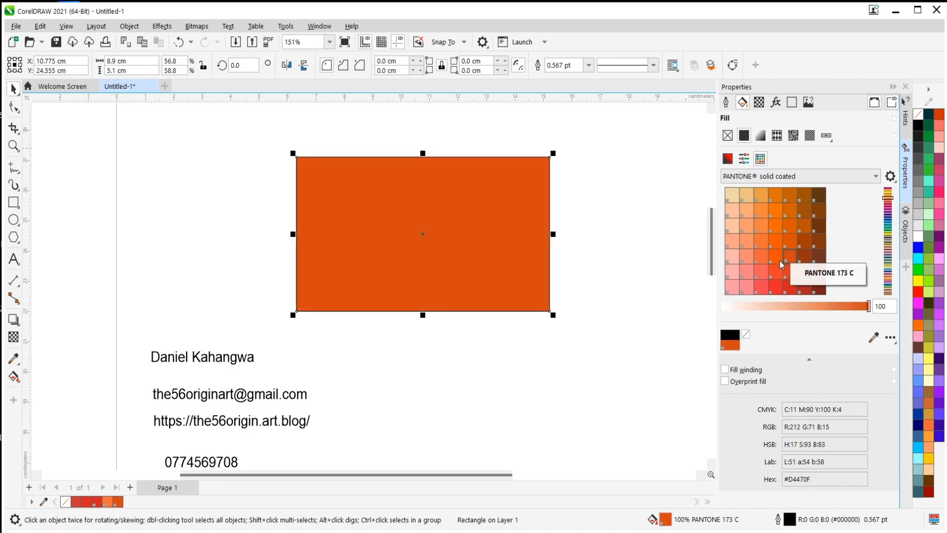
{"action": "left_click", "coordinate": [764, 276]}
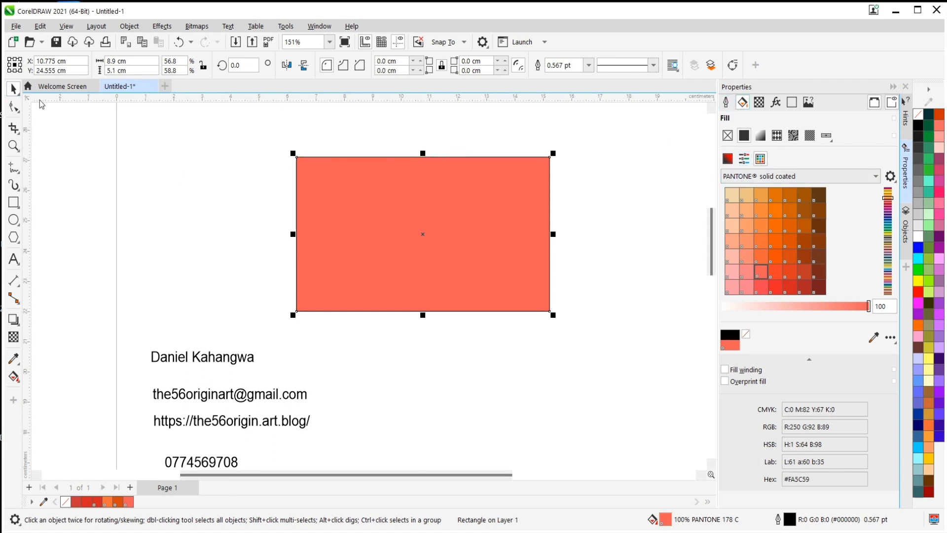
{"action": "left_click", "coordinate": [250, 167]}
{"action": "left_click", "coordinate": [391, 189]}
Draw a Bézier curve from near the start of the rectangle's top edge, bending down into its lower middle.
{"action": "left_click", "coordinate": [13, 169]}
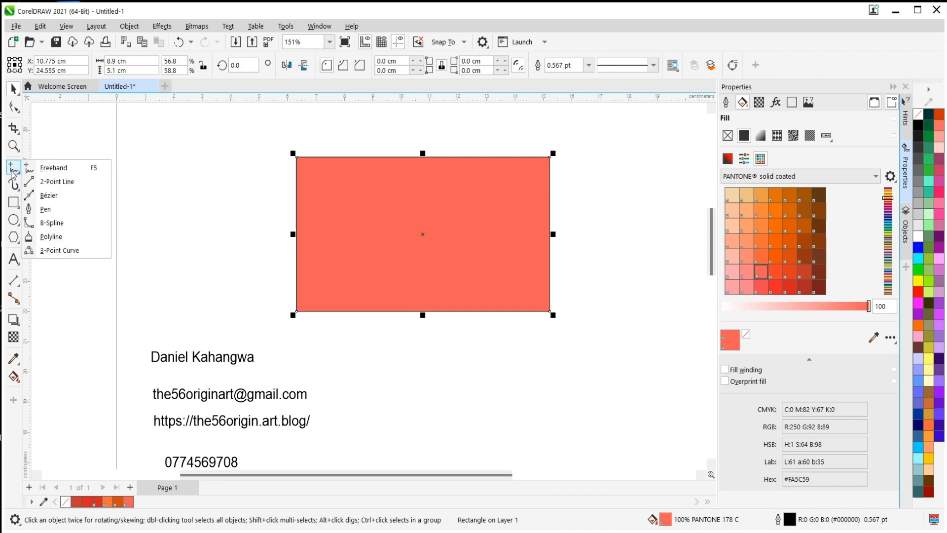
{"action": "left_click", "coordinate": [49, 195]}
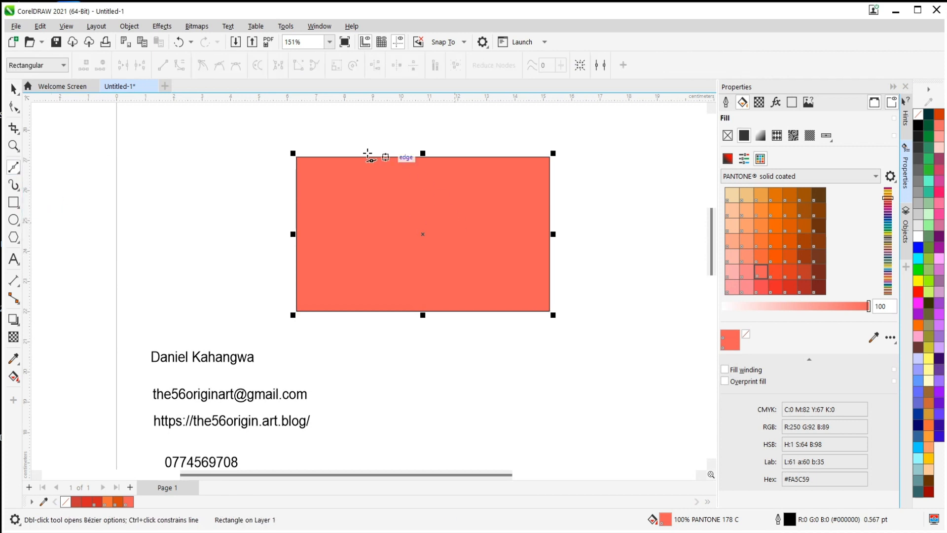
{"action": "left_click", "coordinate": [324, 157]}
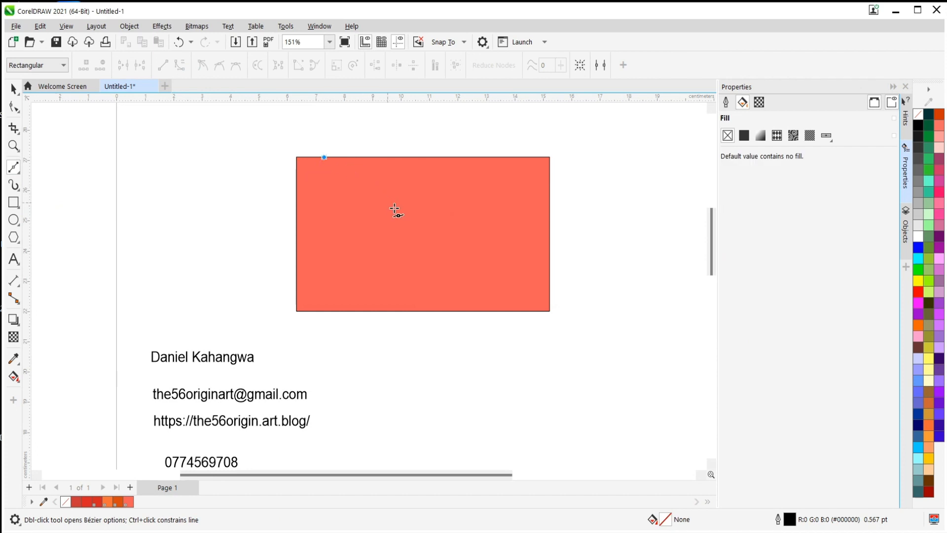
{"action": "left_click_drag", "start_coordinate": [454, 279], "coordinate": [454, 360]}
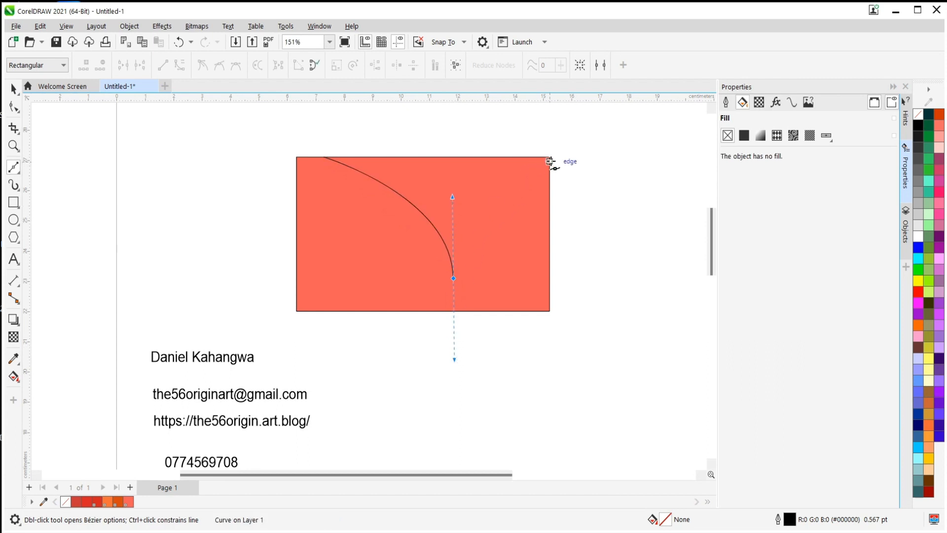
{"action": "left_click_drag", "start_coordinate": [551, 159], "coordinate": [573, 134]}
{"action": "key", "text": "ctrl+z"}
{"action": "left_click_drag", "start_coordinate": [453, 311], "coordinate": [454, 324]}
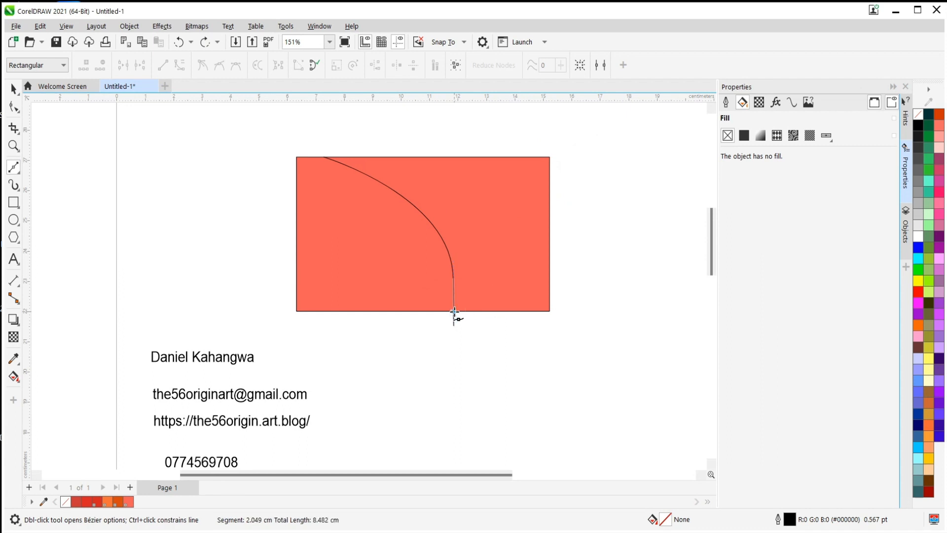
{"action": "left_click", "coordinate": [551, 312]}
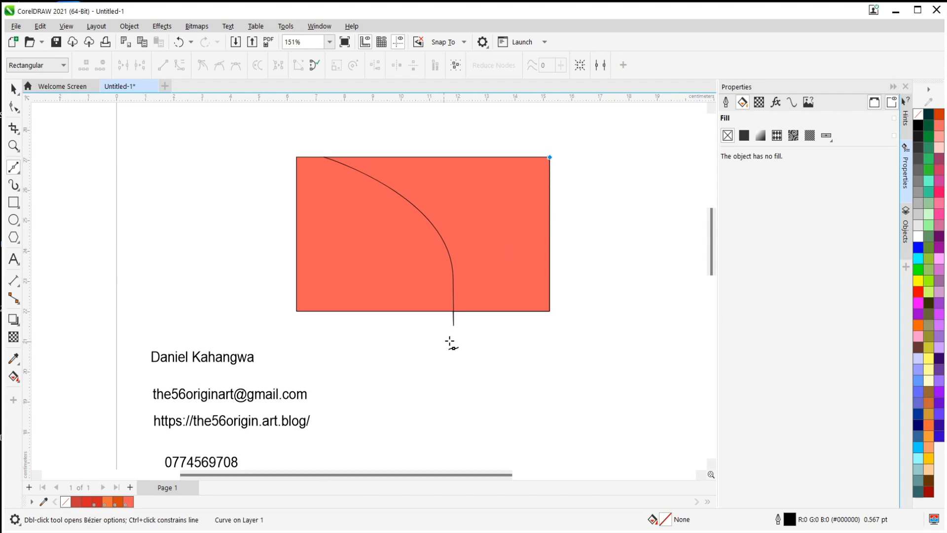
{"action": "scroll", "coordinate": [453, 329], "scroll_direction": "up", "scroll_amount": 4}
{"action": "scroll", "coordinate": [458, 318], "scroll_direction": "down", "scroll_amount": 2}
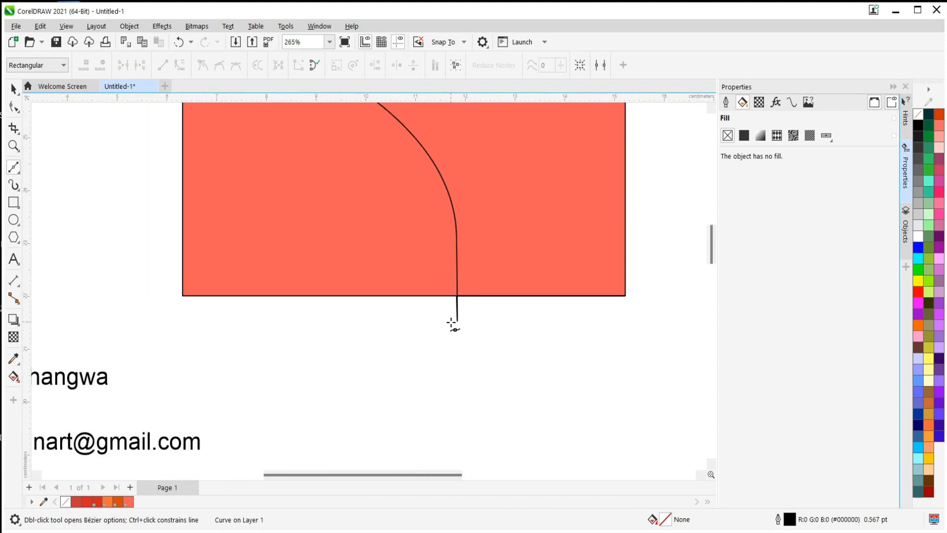
{"action": "scroll", "coordinate": [458, 311], "scroll_direction": "up", "scroll_amount": 3}
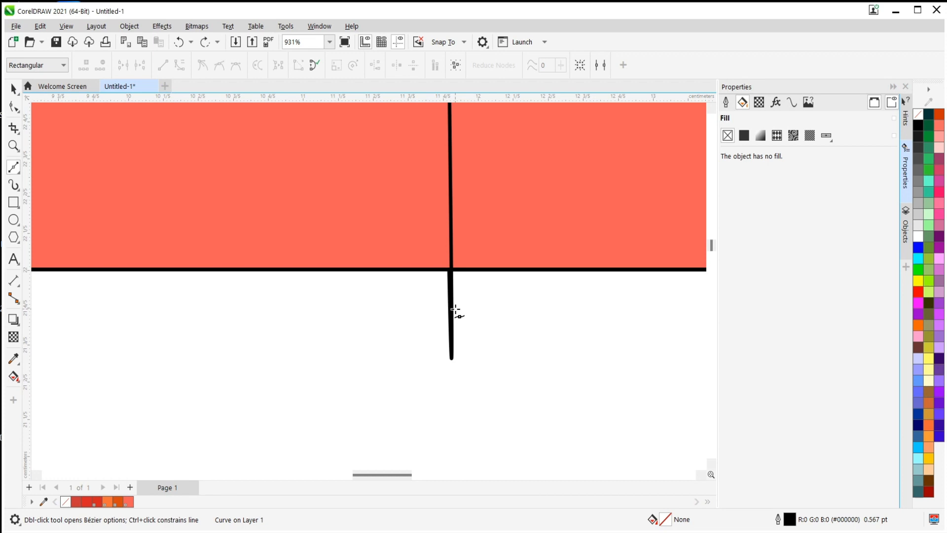
{"action": "scroll", "coordinate": [381, 316], "scroll_direction": "down", "scroll_amount": 1}
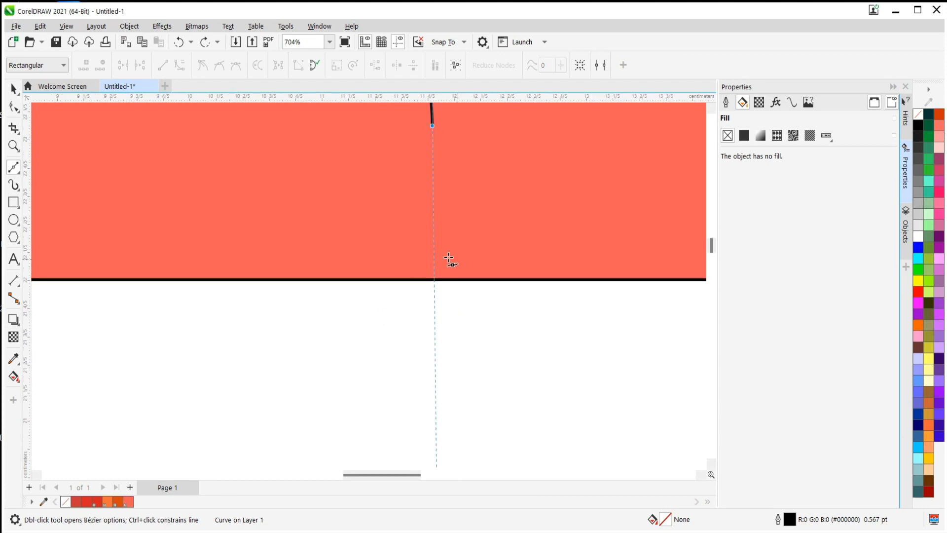
Continue the Bézier curve as a wave to just inside the rectangle's right edge, run it straight up, and close it along the top edge.
{"action": "scroll", "coordinate": [389, 283], "scroll_direction": "up", "scroll_amount": 1}
{"action": "scroll", "coordinate": [413, 285], "scroll_direction": "down", "scroll_amount": 5}
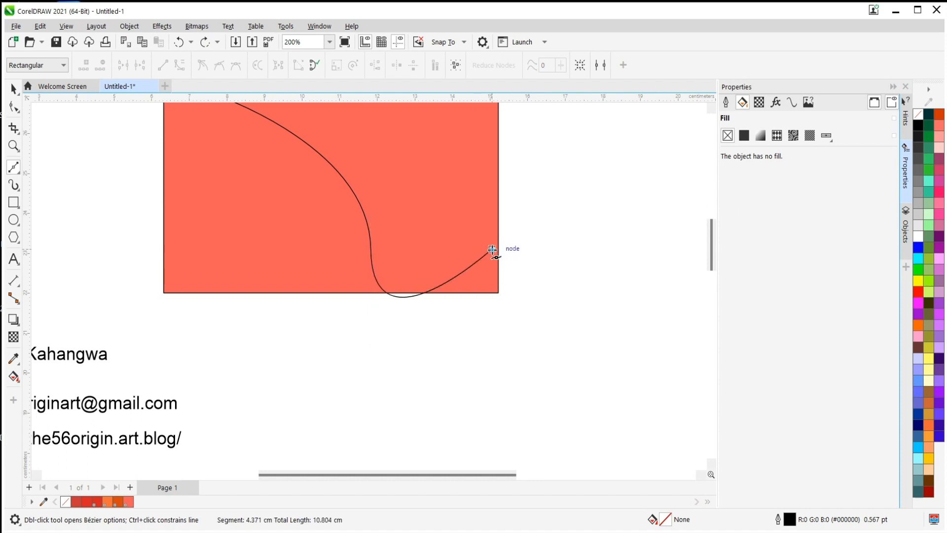
{"action": "left_click_drag", "start_coordinate": [493, 250], "coordinate": [491, 350]}
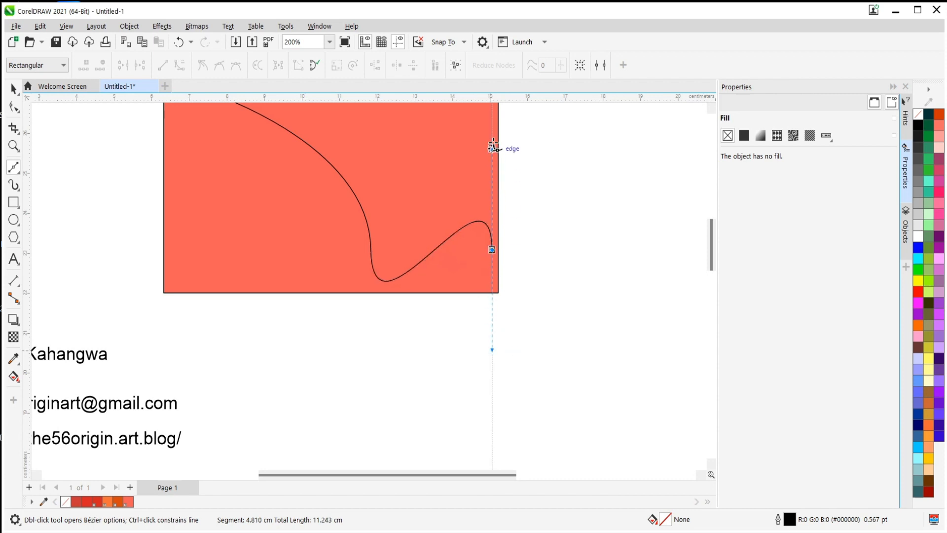
{"action": "scroll", "coordinate": [490, 134], "scroll_direction": "up", "scroll_amount": 2}
{"action": "scroll", "coordinate": [489, 257], "scroll_direction": "down", "scroll_amount": 2}
{"action": "scroll", "coordinate": [471, 127], "scroll_direction": "up", "scroll_amount": 2}
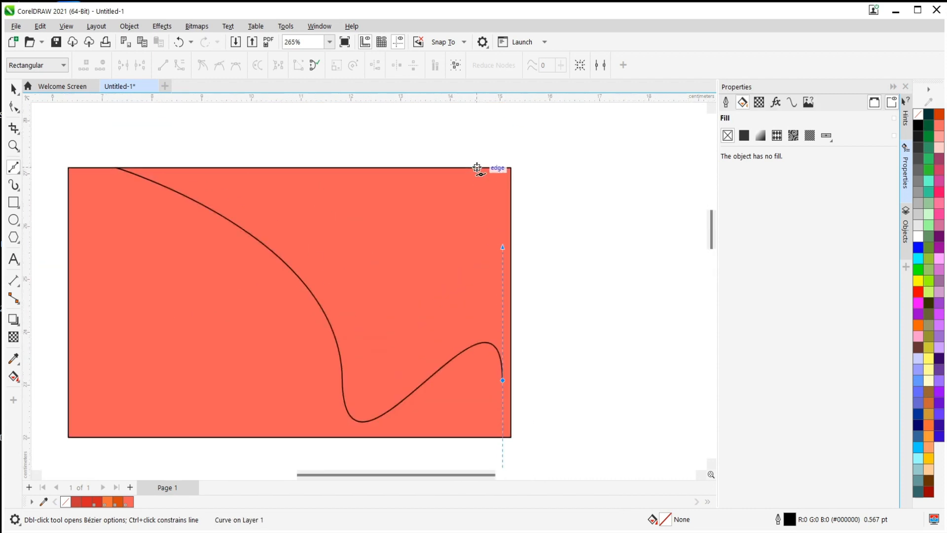
{"action": "left_click", "coordinate": [502, 168]}
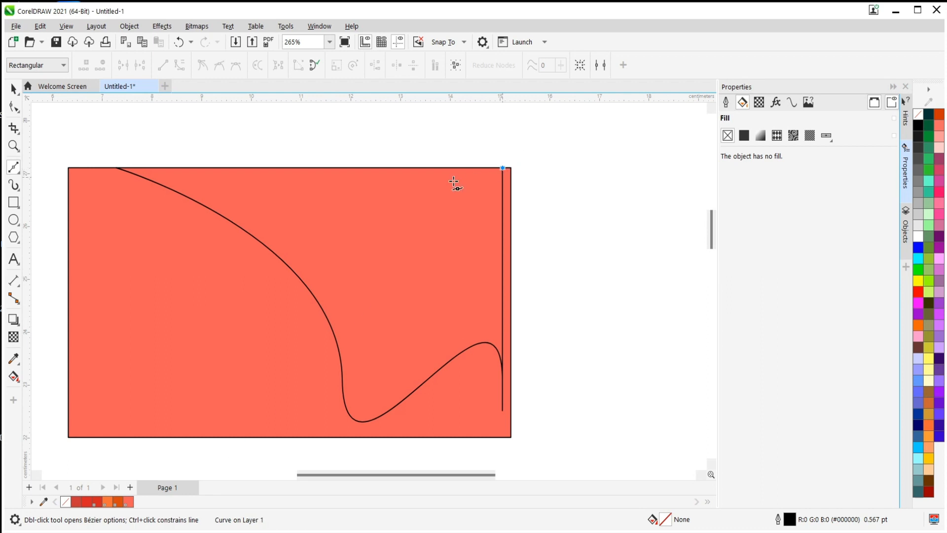
{"action": "left_click", "coordinate": [116, 168]}
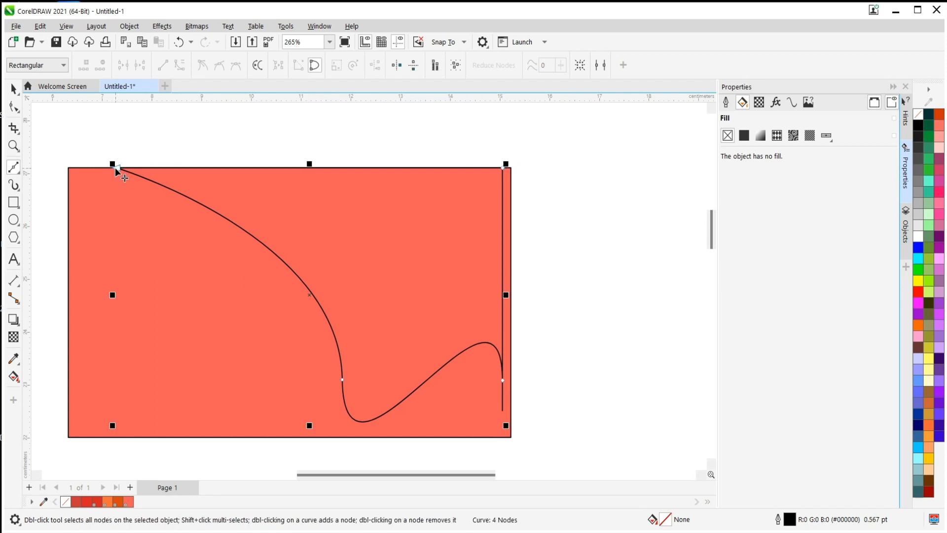
Move the closed curve slightly to the right so its straight side lines up with the rectangle's right edge.
{"action": "scroll", "coordinate": [533, 268], "scroll_direction": "down", "scroll_amount": 2}
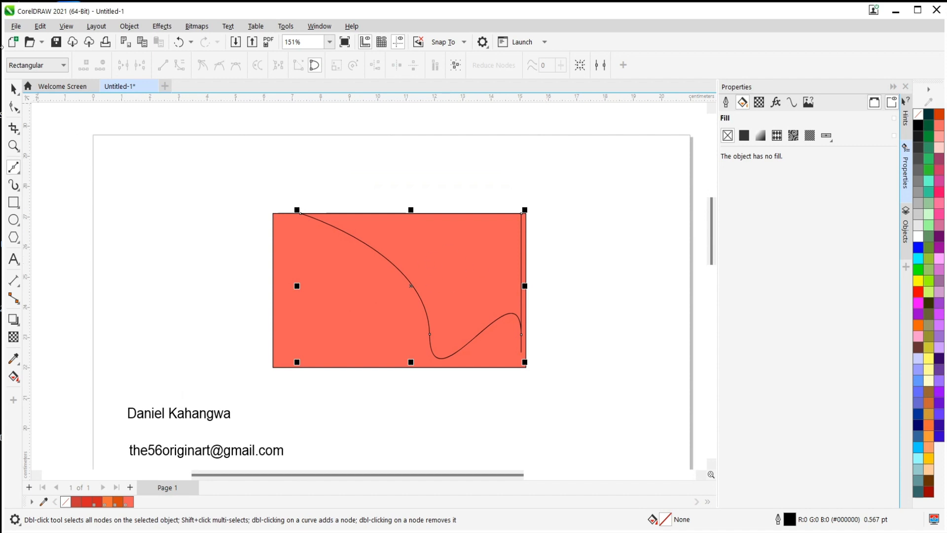
{"action": "left_click", "coordinate": [13, 89]}
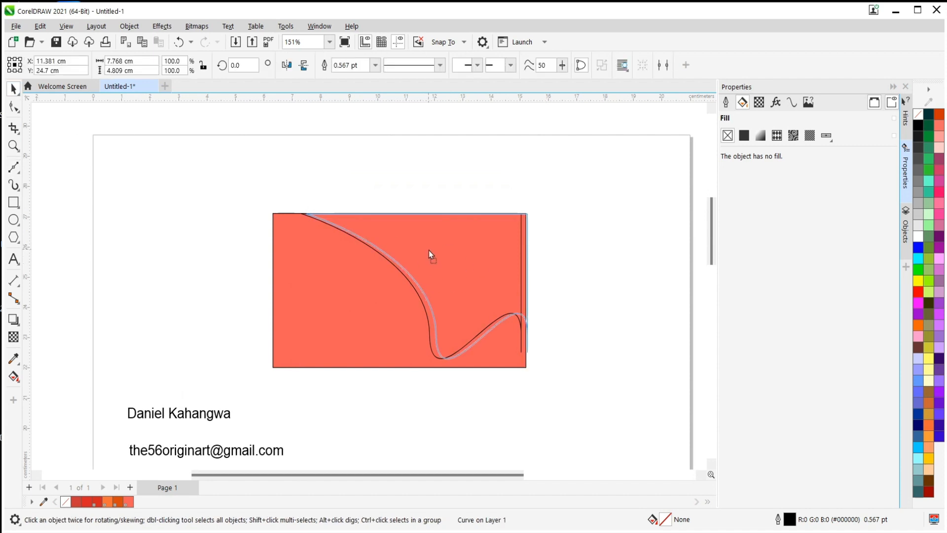
{"action": "left_click_drag", "start_coordinate": [427, 250], "coordinate": [427, 250]}
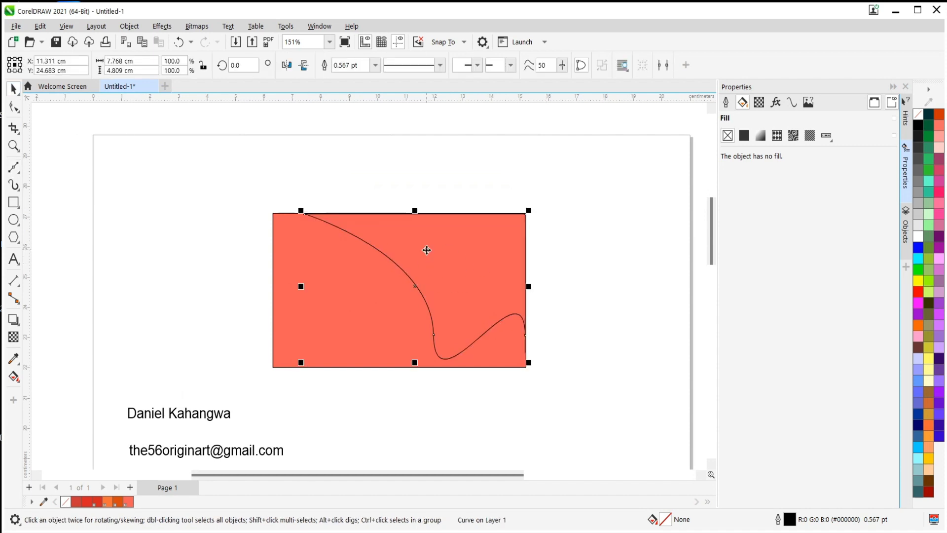
{"action": "scroll", "coordinate": [561, 237], "scroll_direction": "up", "scroll_amount": 1}
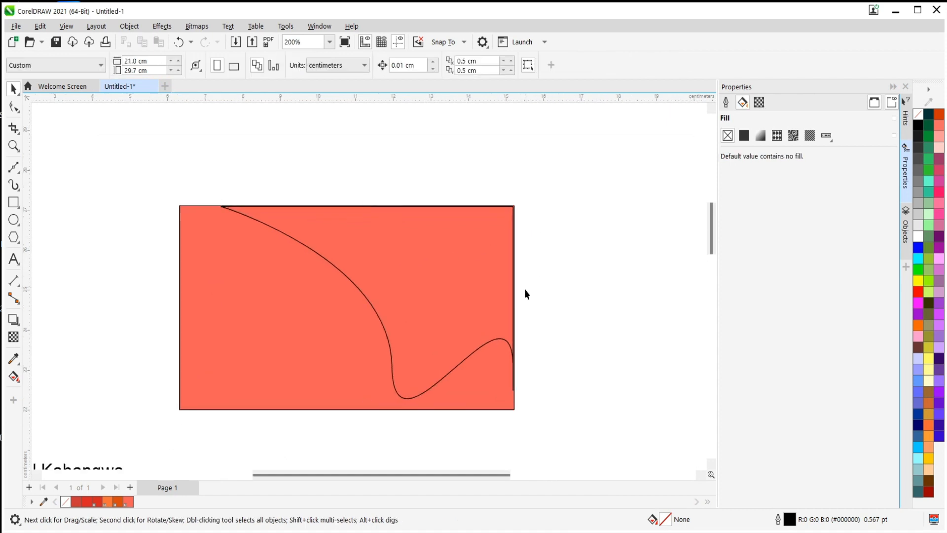
{"action": "scroll", "coordinate": [524, 292], "scroll_direction": "up", "scroll_amount": 2}
{"action": "left_click_drag", "start_coordinate": [332, 291], "coordinate": [335, 291]}
{"action": "left_click", "coordinate": [578, 205]}
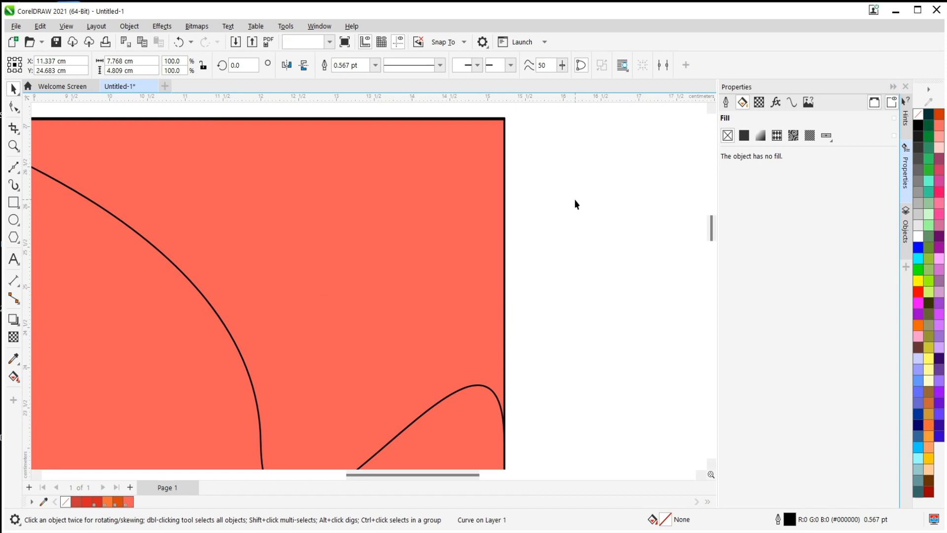
Fine-tune the closed curve's position so its straight upper side matches the rectangle's top edge.
{"action": "scroll", "coordinate": [575, 226], "scroll_direction": "down", "scroll_amount": 2}
{"action": "scroll", "coordinate": [323, 188], "scroll_direction": "up", "scroll_amount": 1}
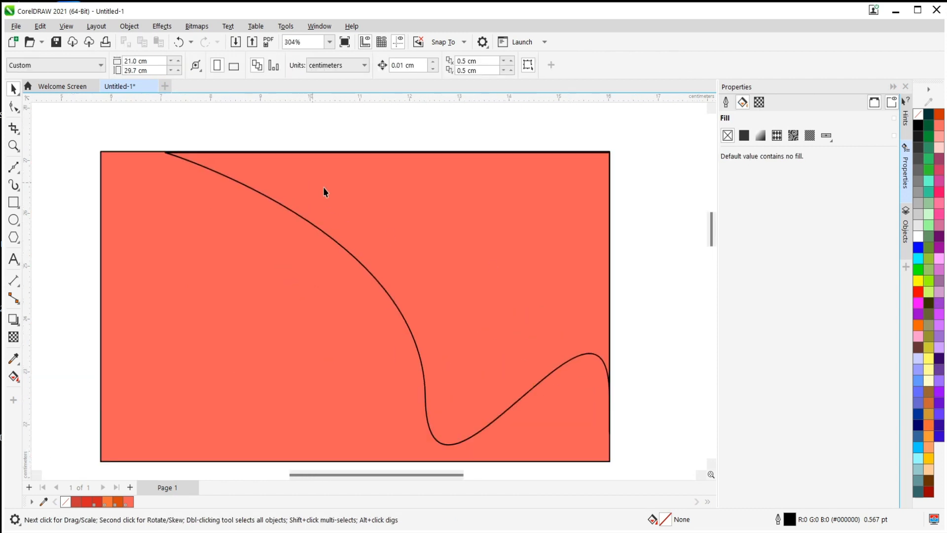
{"action": "left_click", "coordinate": [524, 191]}
{"action": "left_click_drag", "start_coordinate": [526, 188], "coordinate": [526, 189]}
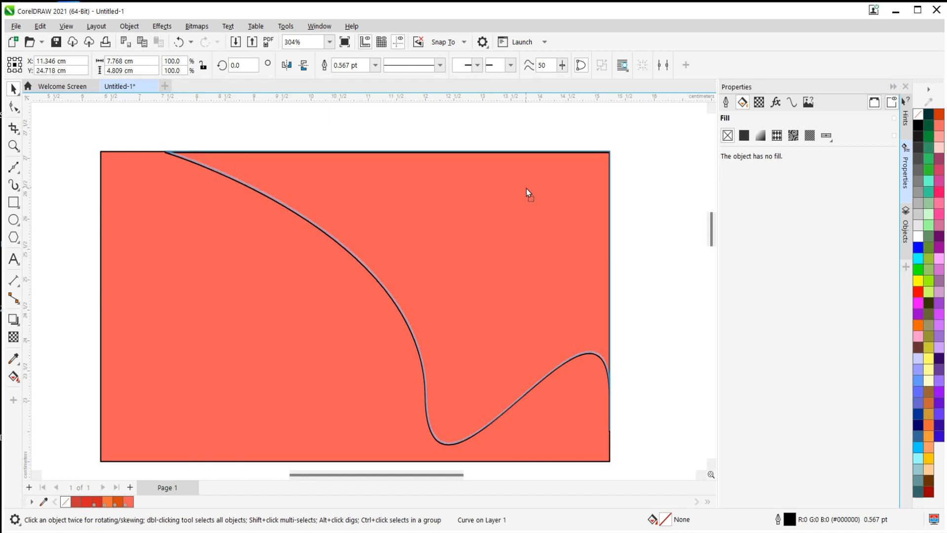
{"action": "scroll", "coordinate": [159, 171], "scroll_direction": "up", "scroll_amount": 2}
{"action": "scroll", "coordinate": [160, 171], "scroll_direction": "up", "scroll_amount": 1}
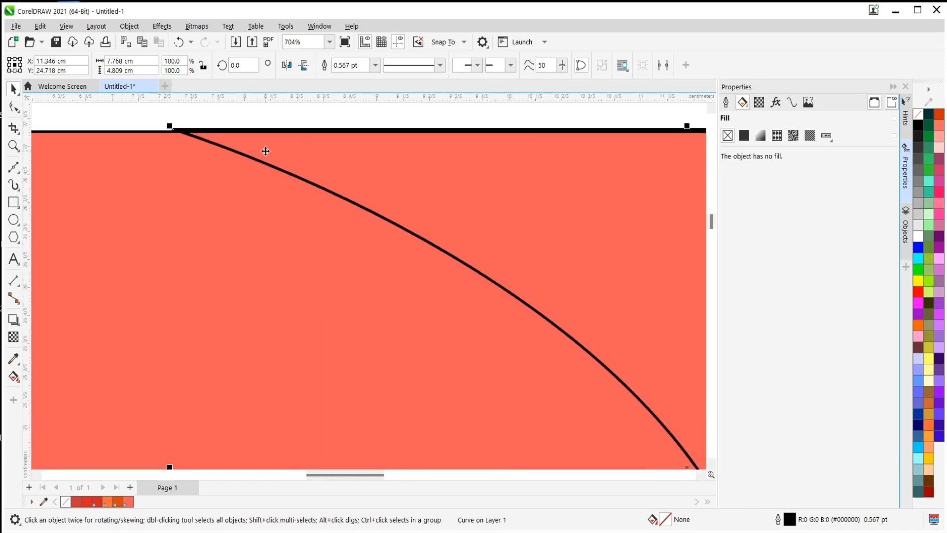
{"action": "left_click_drag", "start_coordinate": [265, 152], "coordinate": [271, 150]}
{"action": "scroll", "coordinate": [265, 187], "scroll_direction": "down", "scroll_amount": 4}
{"action": "left_click", "coordinate": [495, 232]}
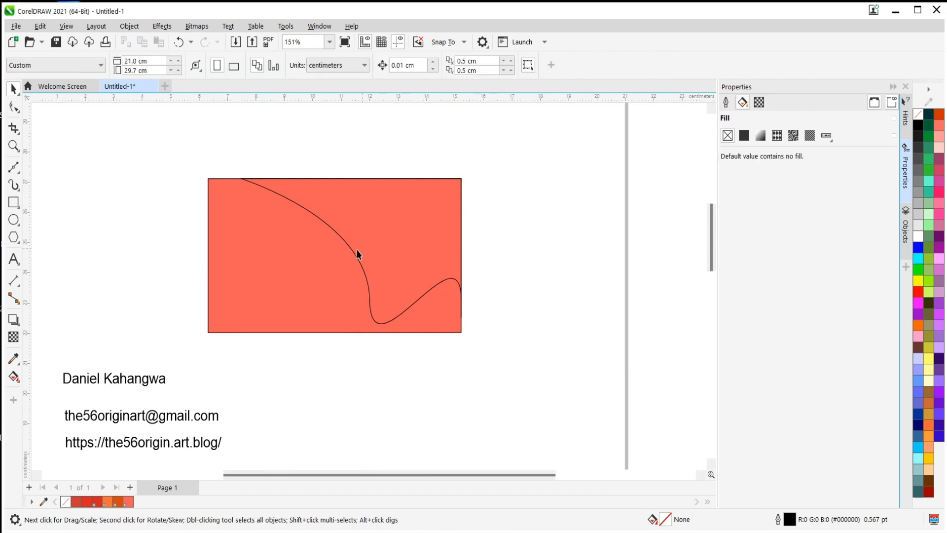
Give the closed curve a uniform fill in the dark blue #2A324F.
{"action": "left_click", "coordinate": [356, 232]}
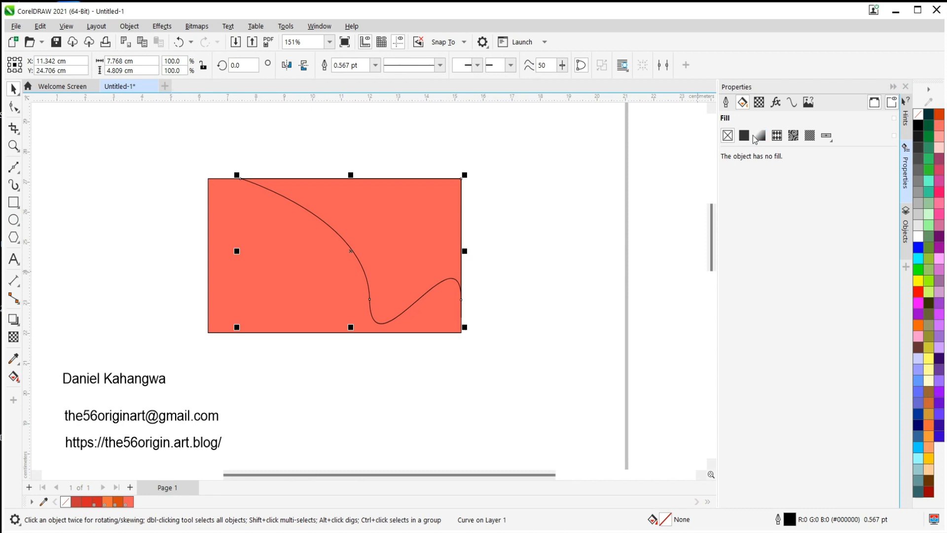
{"action": "left_click", "coordinate": [748, 137]}
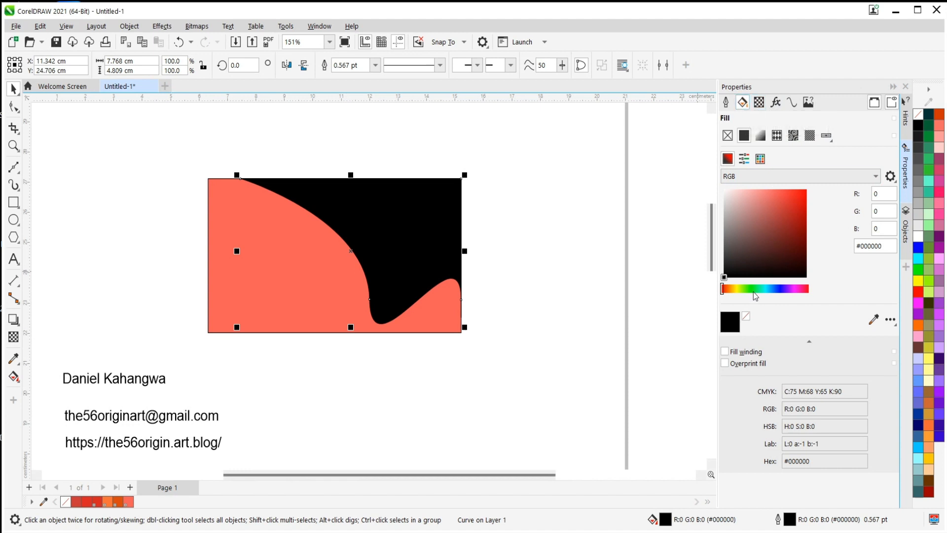
{"action": "left_click", "coordinate": [778, 290]}
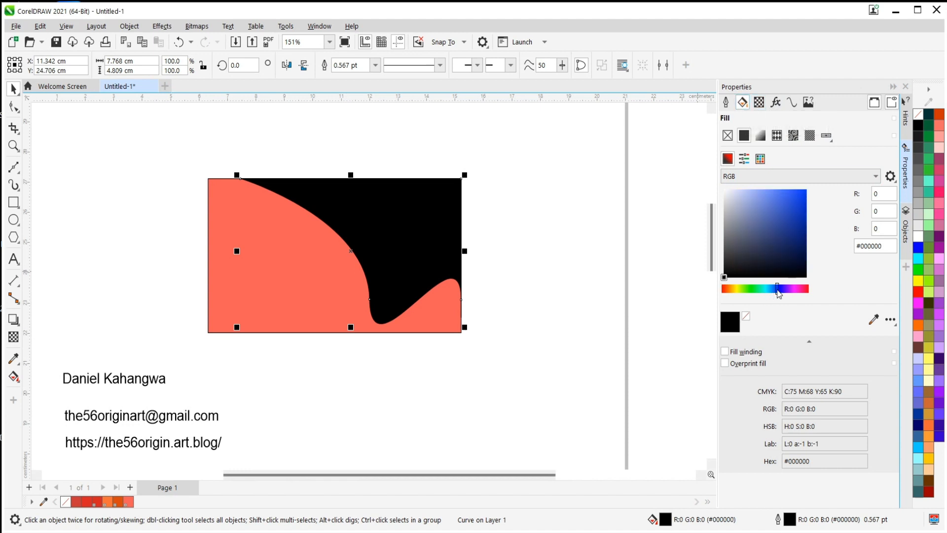
{"action": "mouse_move", "coordinate": [776, 236]}
{"action": "left_mouse_down"}
{"action": "mouse_move", "coordinate": [773, 220]}
{"action": "mouse_move", "coordinate": [764, 251]}
{"action": "left_mouse_up"}
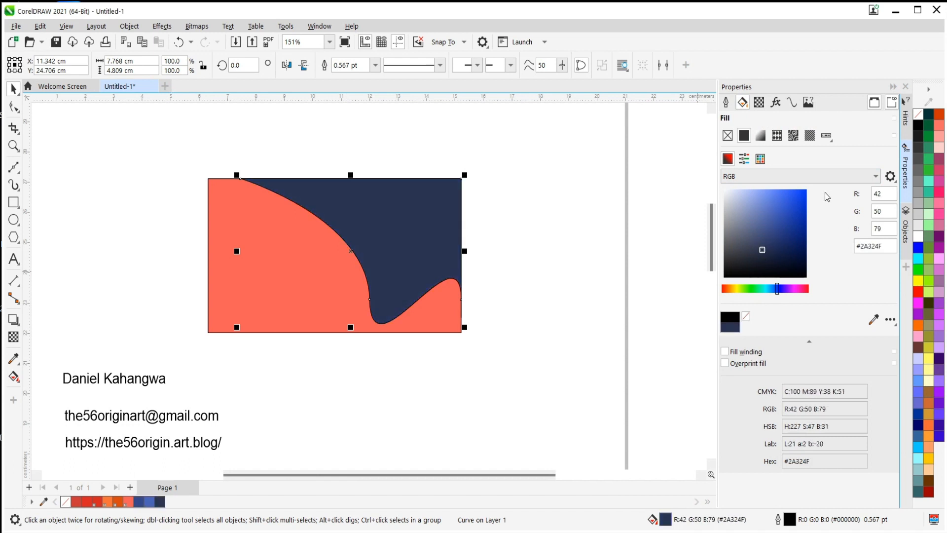
Remove the outline of the dark blue curved shape by setting its width to None.
{"action": "left_click", "coordinate": [727, 102]}
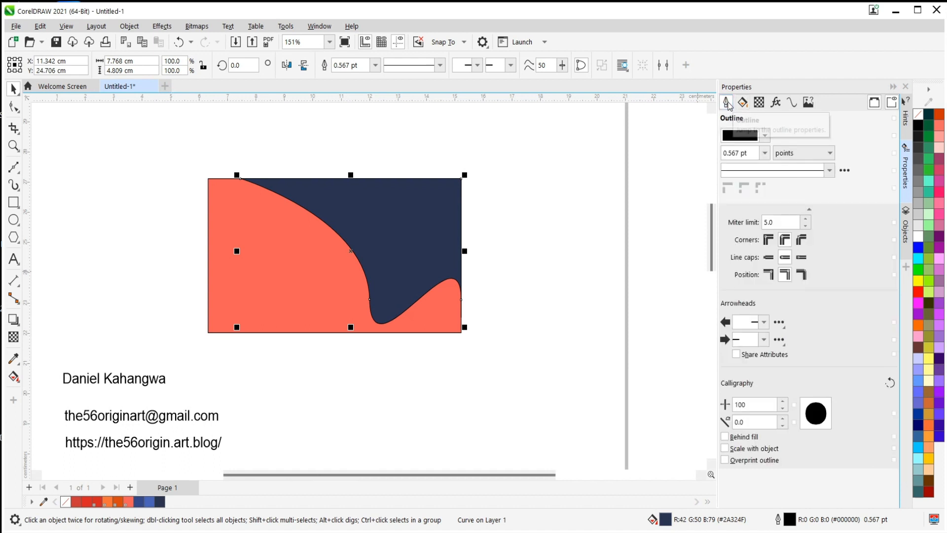
{"action": "left_click", "coordinate": [765, 153]}
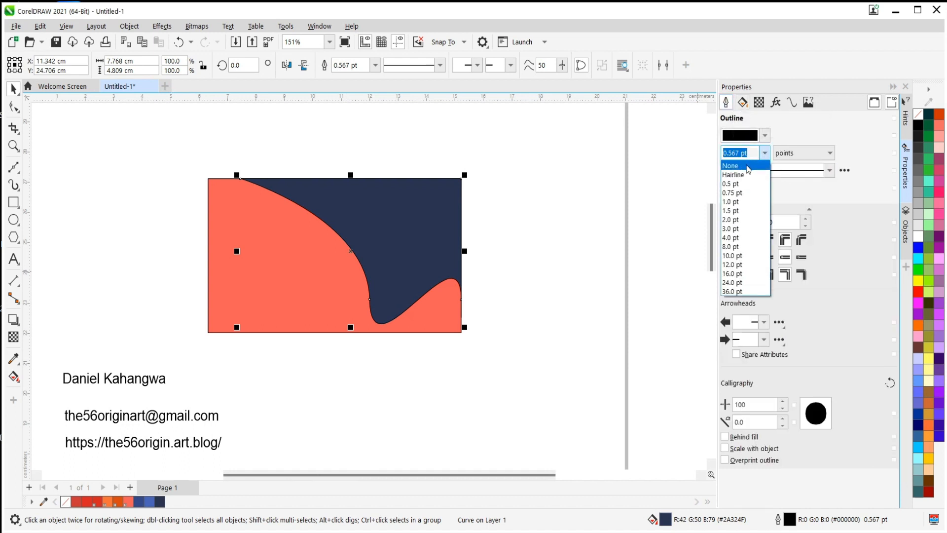
{"action": "left_click", "coordinate": [748, 167]}
{"action": "left_click", "coordinate": [365, 129]}
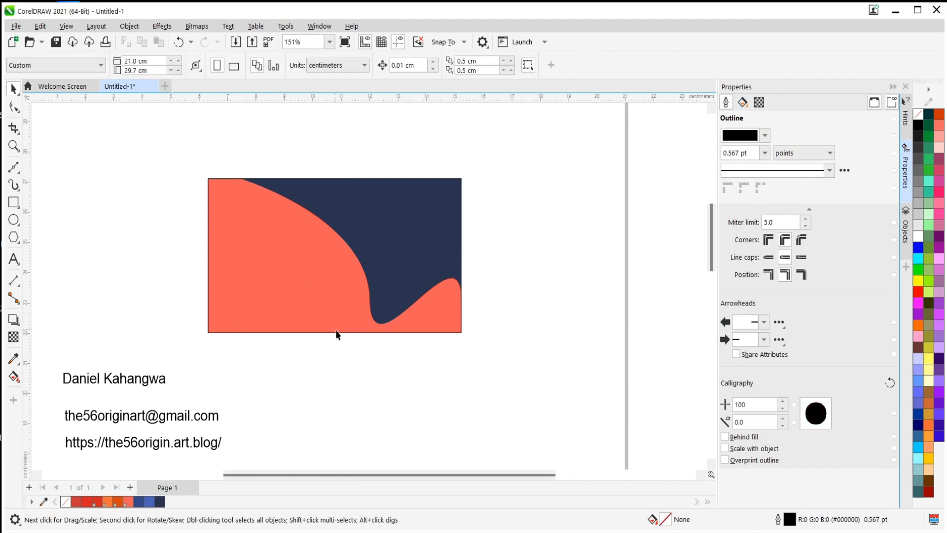
Look over the card layout and switch to Adobe Illustrator to examine the icon sheet v982-d4-01 [Converted].eps.
{"action": "scroll", "coordinate": [373, 298], "scroll_direction": "up", "scroll_amount": 6}
{"action": "scroll", "coordinate": [354, 288], "scroll_direction": "down", "scroll_amount": 6}
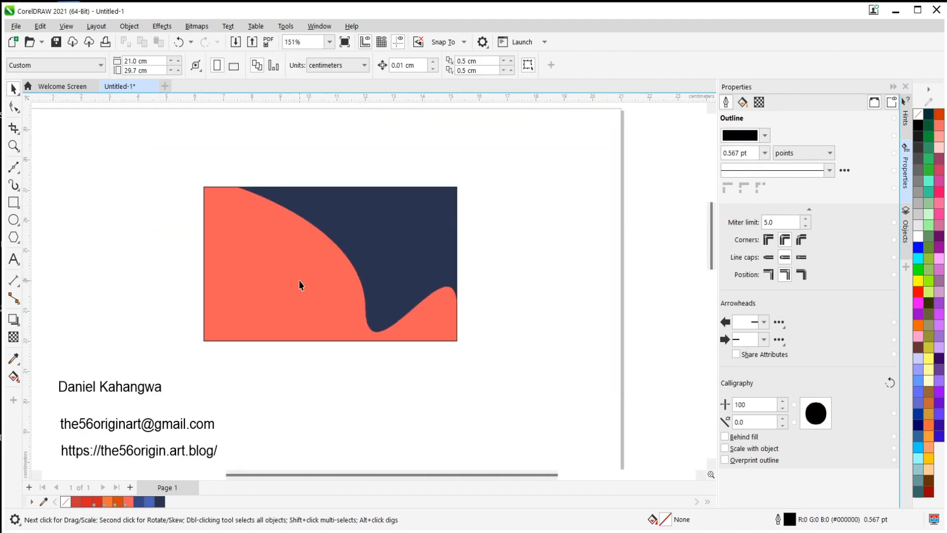
{"action": "scroll", "coordinate": [298, 280], "scroll_direction": "down", "scroll_amount": 2}
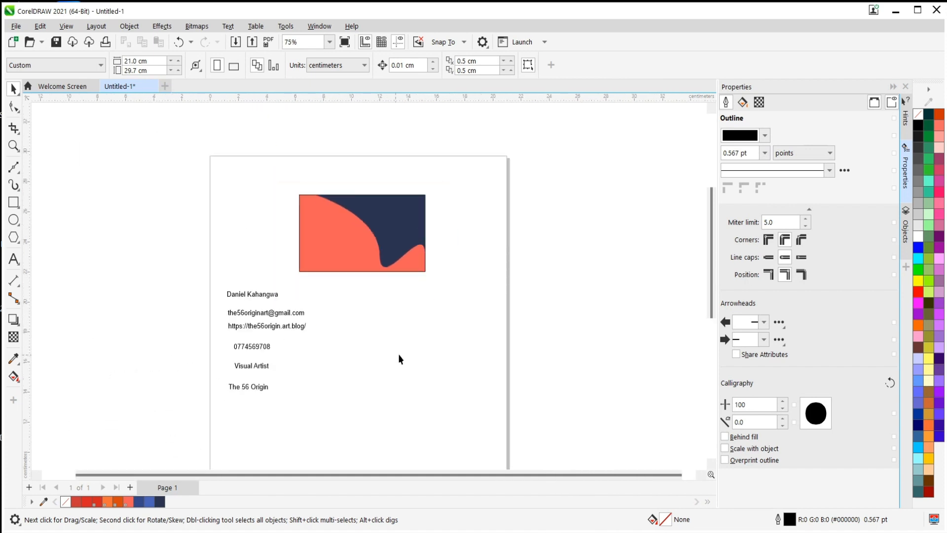
{"action": "scroll", "coordinate": [460, 385], "scroll_direction": "up", "scroll_amount": 1}
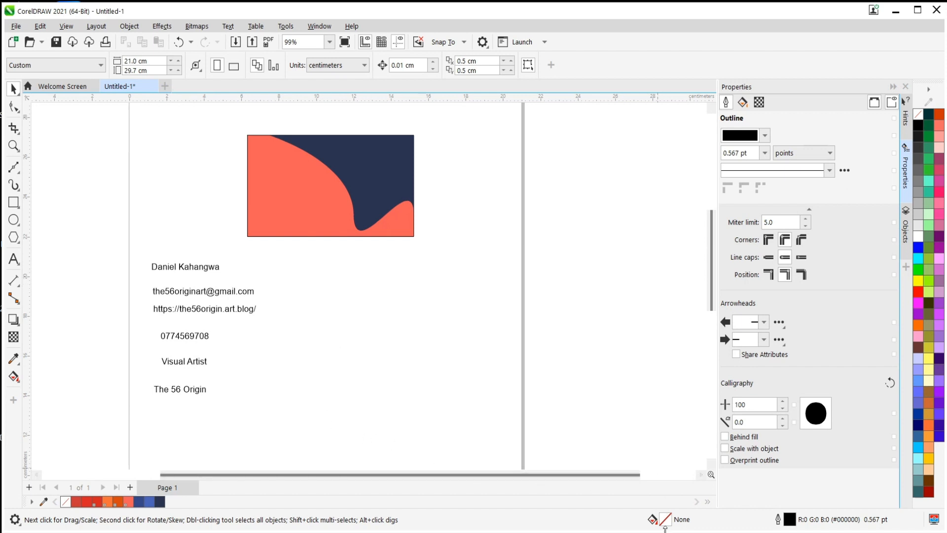
{"action": "mouse_move", "coordinate": [672, 532]}
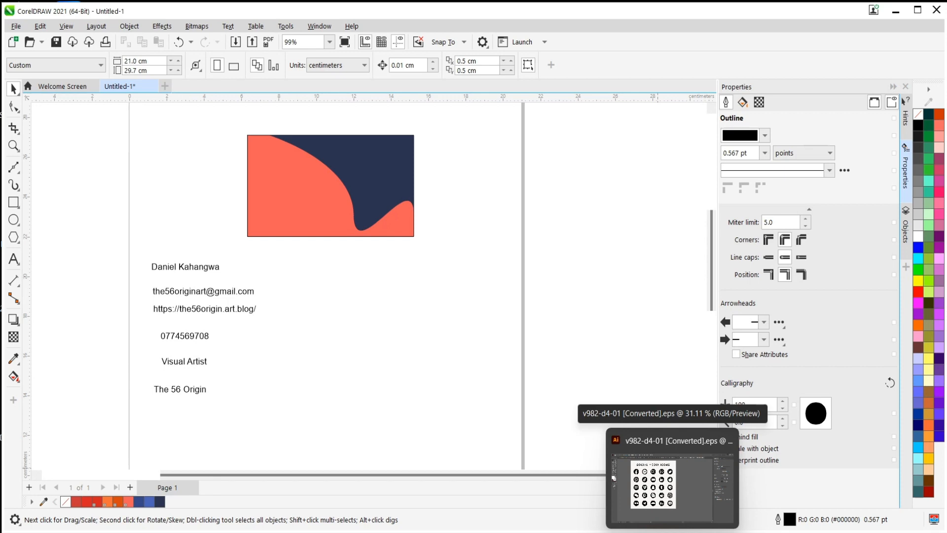
{"action": "left_click", "coordinate": [671, 481]}
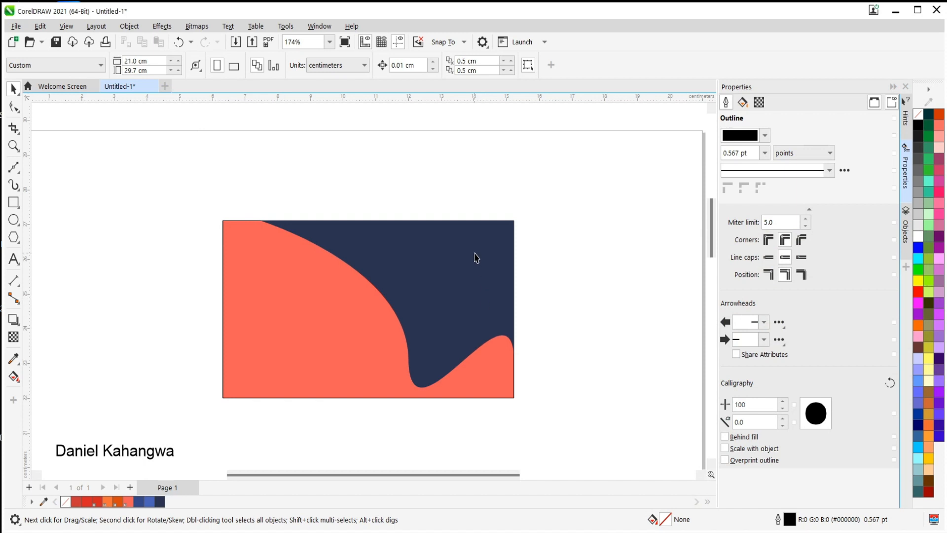
Import logo from D:\CAD stuff\Youtube Illustraror Classes\Corel Draw\Business card and place it about 2 cm wide on the card's coral area.
{"action": "left_click", "coordinate": [16, 27]}
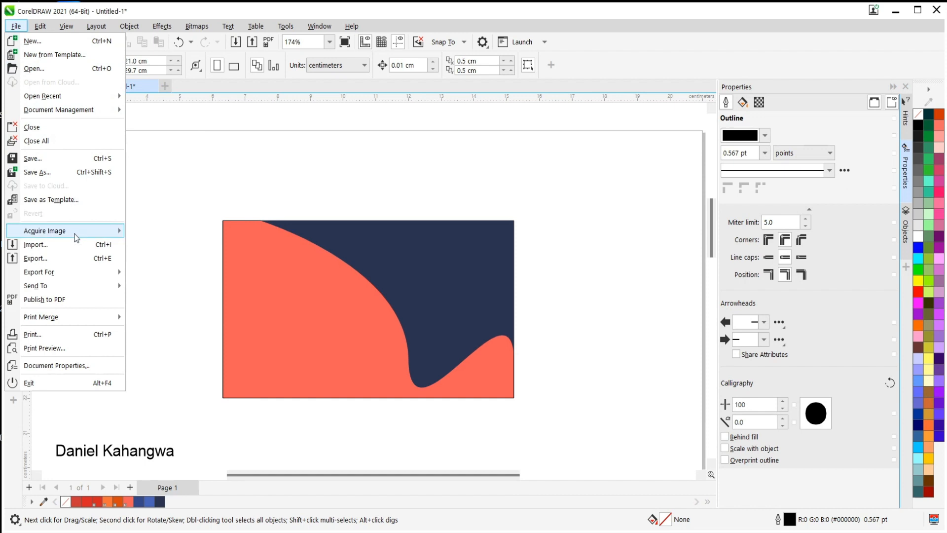
{"action": "left_click", "coordinate": [69, 247]}
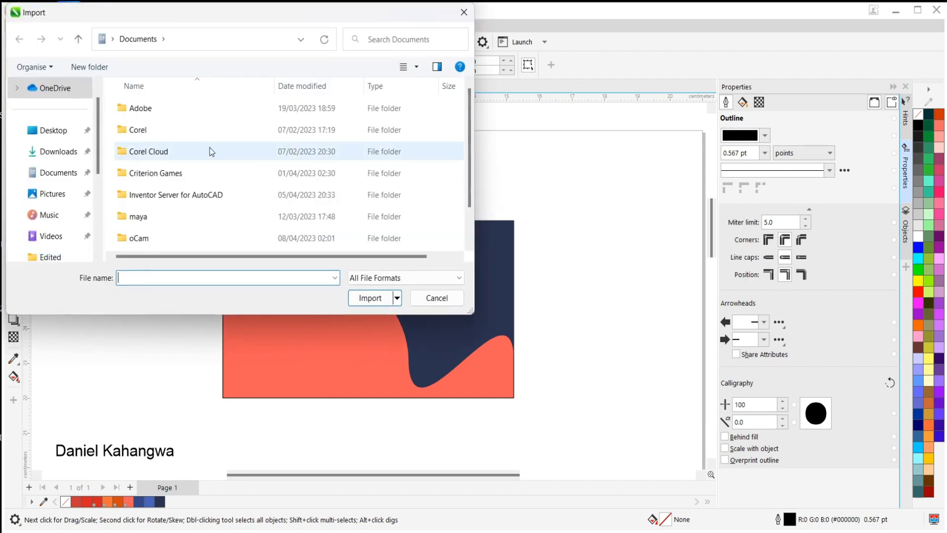
{"action": "scroll", "coordinate": [70, 225], "scroll_direction": "down", "scroll_amount": 5}
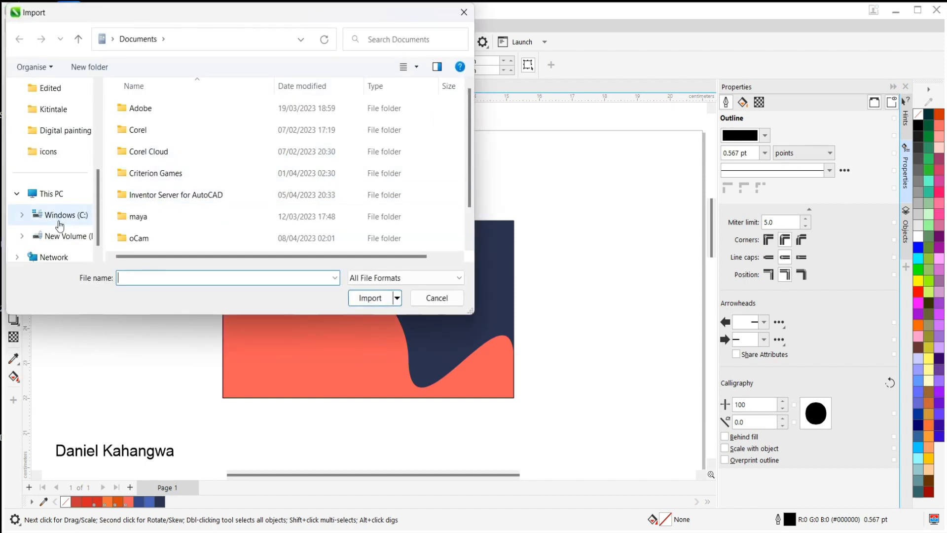
{"action": "left_click", "coordinate": [65, 239]}
{"action": "double_click", "coordinate": [169, 197]}
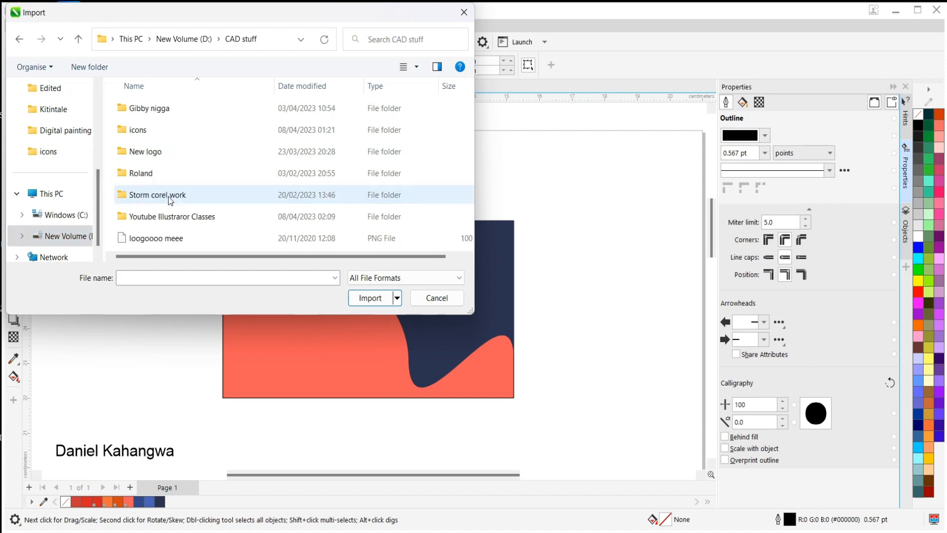
{"action": "double_click", "coordinate": [189, 217]}
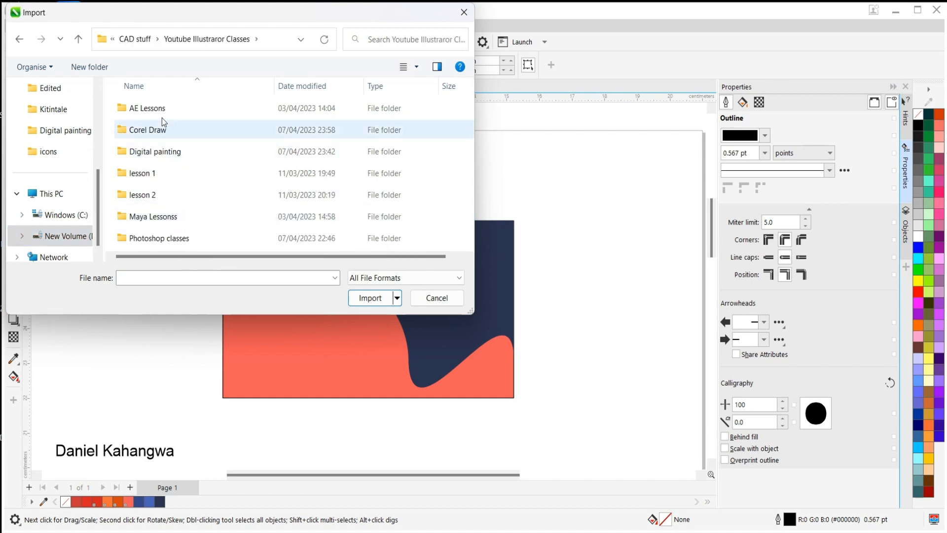
{"action": "double_click", "coordinate": [163, 130]}
{"action": "double_click", "coordinate": [164, 110]}
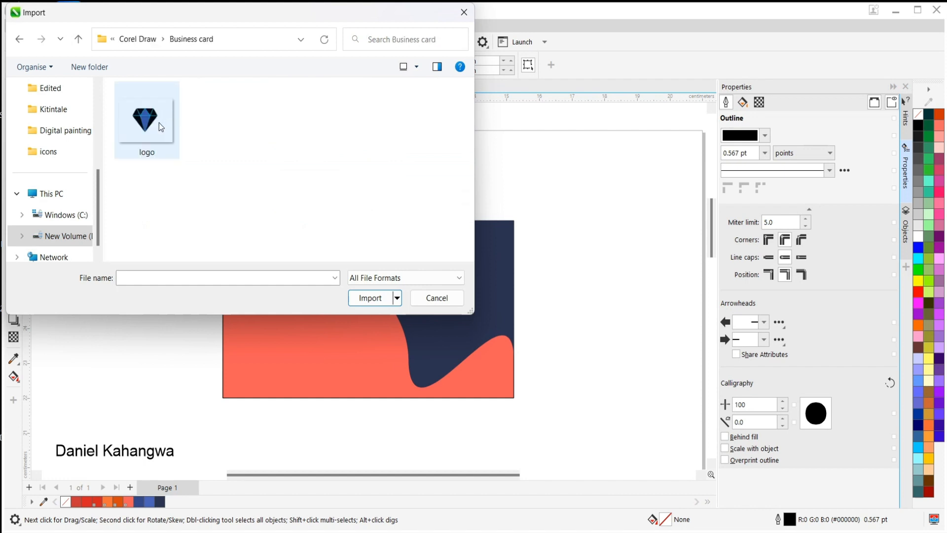
{"action": "left_click", "coordinate": [159, 122]}
{"action": "left_click", "coordinate": [370, 298]}
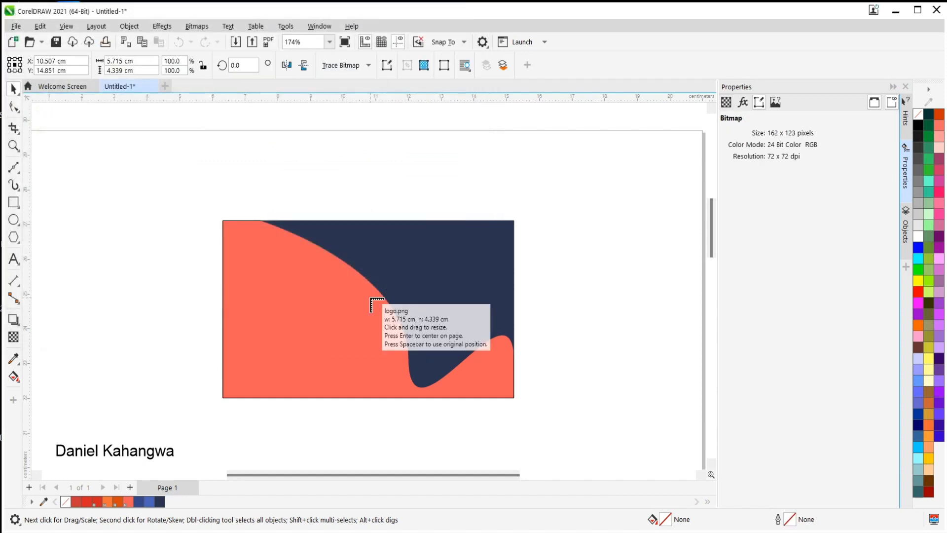
{"action": "left_click_drag", "start_coordinate": [240, 246], "coordinate": [307, 302]}
Move the diamond logo to the card's upper right dark blue area and scale it to about 3.06 × 2.32 cm.
{"action": "scroll", "coordinate": [278, 277], "scroll_direction": "up", "scroll_amount": 2}
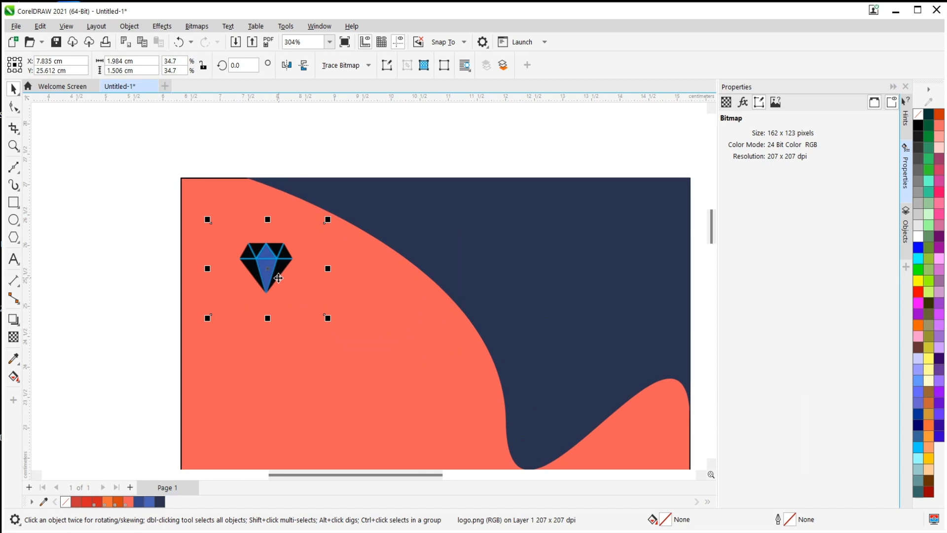
{"action": "left_click_drag", "start_coordinate": [257, 262], "coordinate": [615, 241]}
{"action": "scroll", "coordinate": [559, 253], "scroll_direction": "down", "scroll_amount": 1}
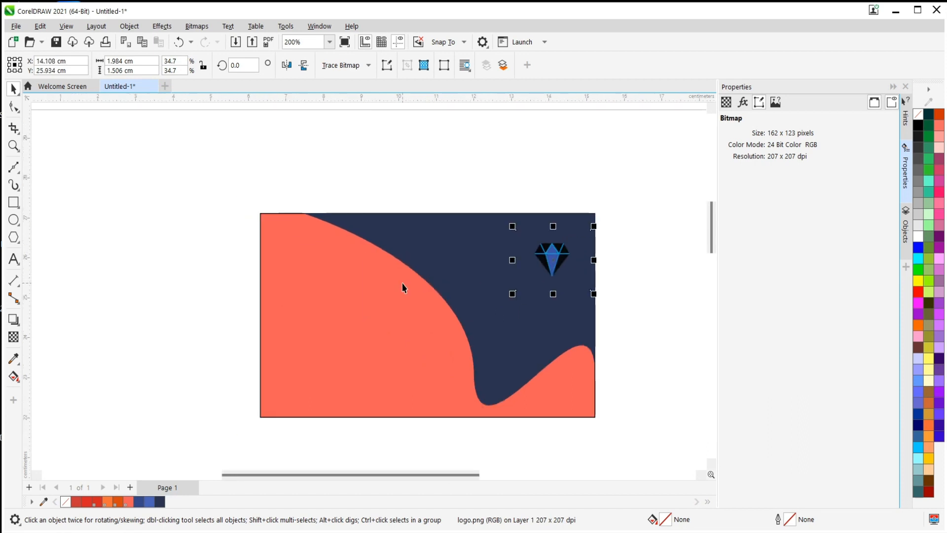
{"action": "left_click_drag", "start_coordinate": [558, 253], "coordinate": [538, 231]}
{"action": "left_click_drag", "start_coordinate": [587, 283], "coordinate": [643, 359]}
{"action": "left_click_drag", "start_coordinate": [541, 259], "coordinate": [506, 237]}
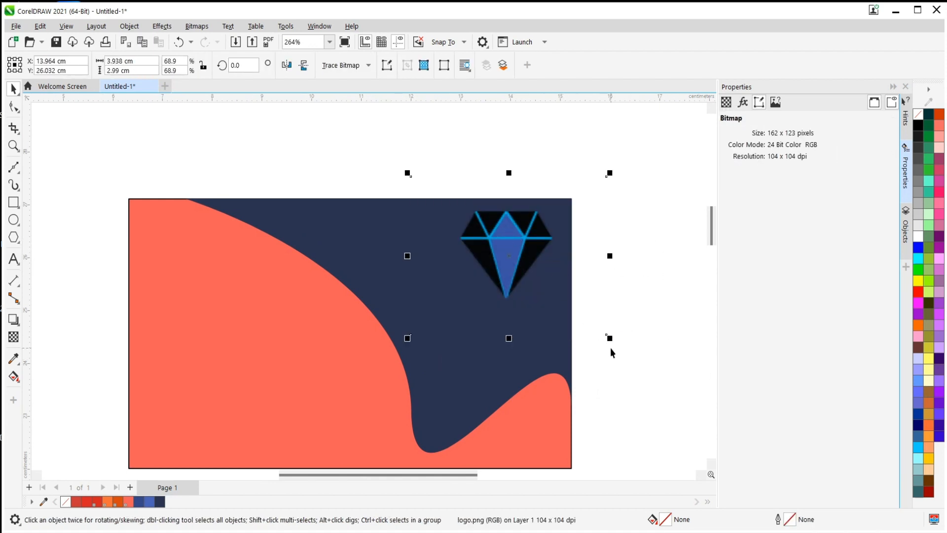
{"action": "left_click_drag", "start_coordinate": [611, 344], "coordinate": [566, 302]}
{"action": "left_click_drag", "start_coordinate": [482, 240], "coordinate": [509, 246]}
Move the "Visual Artist" text from below the card onto the upper left coral area.
{"action": "scroll", "coordinate": [518, 252], "scroll_direction": "down", "scroll_amount": 2}
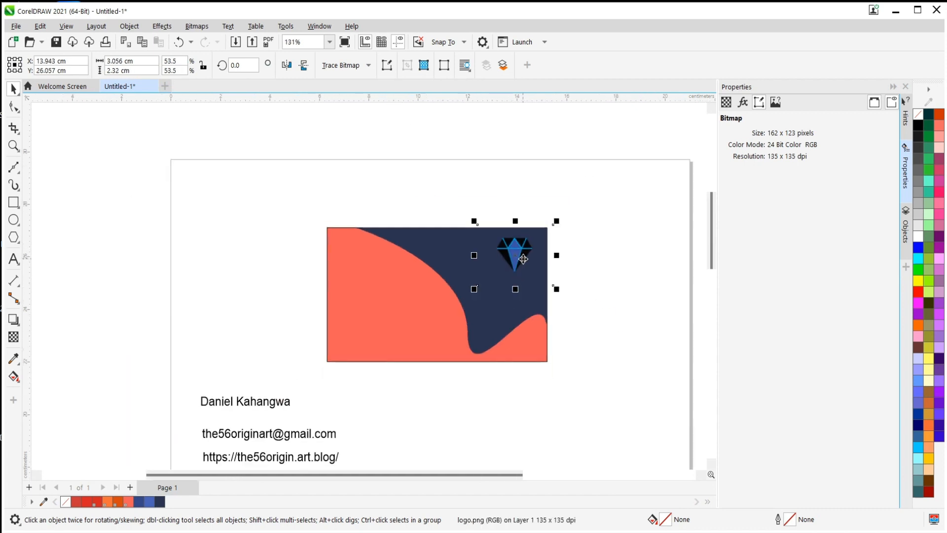
{"action": "scroll", "coordinate": [370, 355], "scroll_direction": "down", "scroll_amount": 3}
{"action": "scroll", "coordinate": [429, 363], "scroll_direction": "up", "scroll_amount": 2}
{"action": "scroll", "coordinate": [345, 360], "scroll_direction": "up", "scroll_amount": 1}
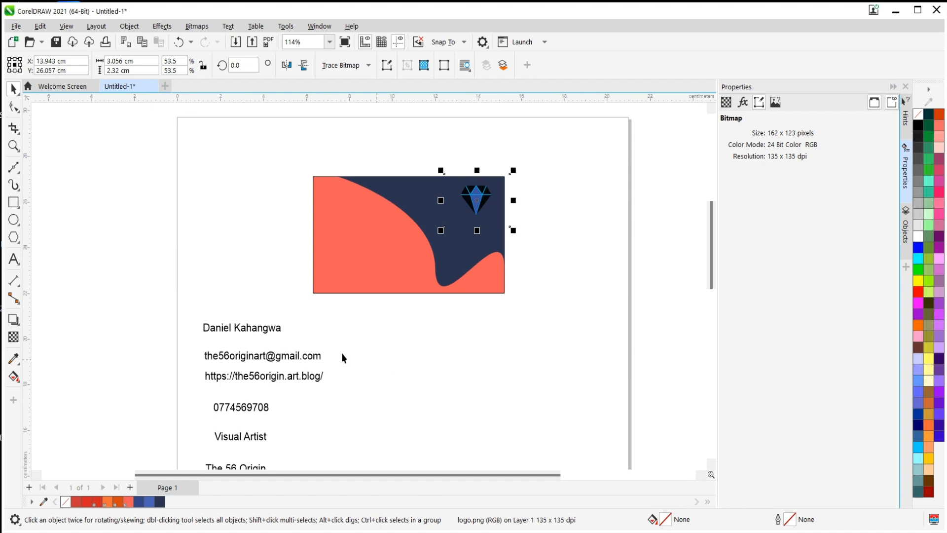
{"action": "left_click", "coordinate": [231, 331]}
{"action": "scroll", "coordinate": [254, 377], "scroll_direction": "down", "scroll_amount": 2}
{"action": "key", "text": "Escape"}
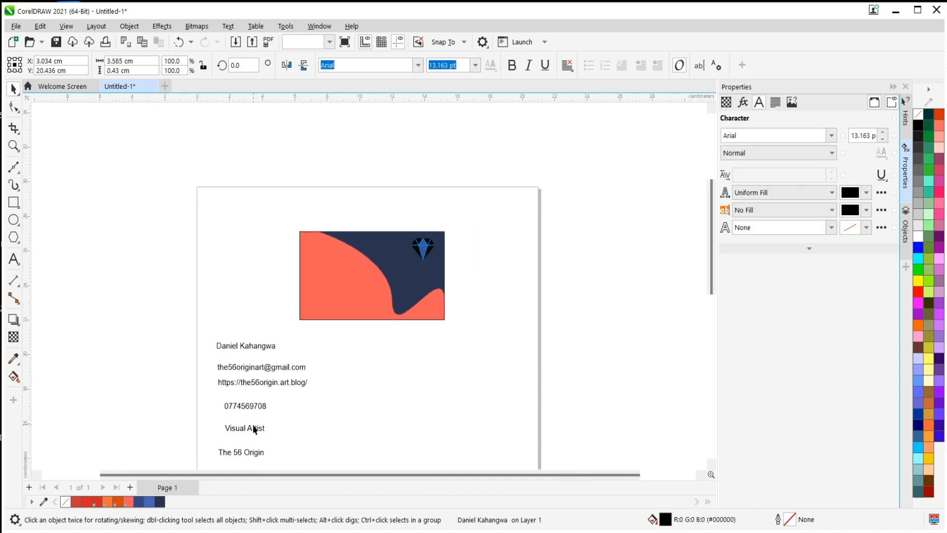
{"action": "left_click", "coordinate": [253, 427]}
{"action": "left_click_drag", "start_coordinate": [253, 427], "coordinate": [335, 254]}
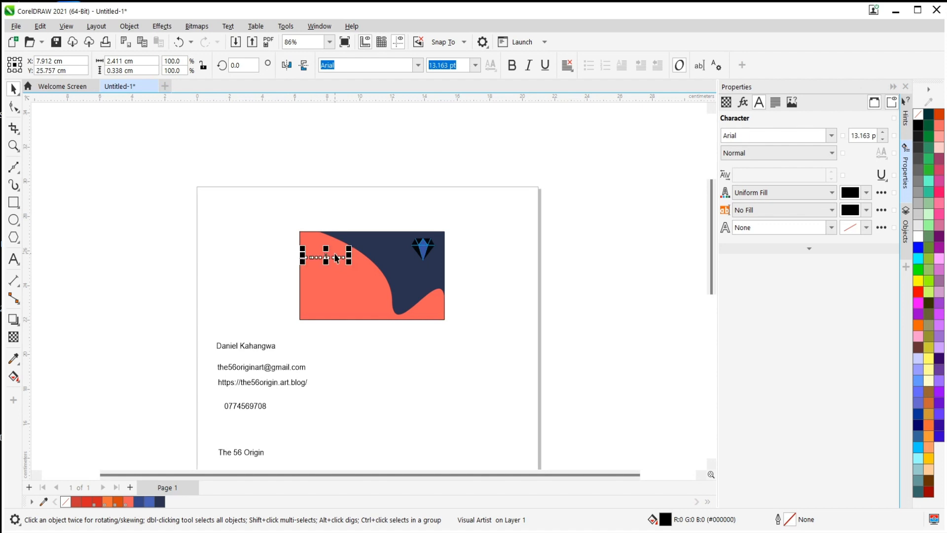
List the objects on Layer 1 and compare the full-name text with the coral rectangle in the stacking order.
{"action": "left_click", "coordinate": [365, 350]}
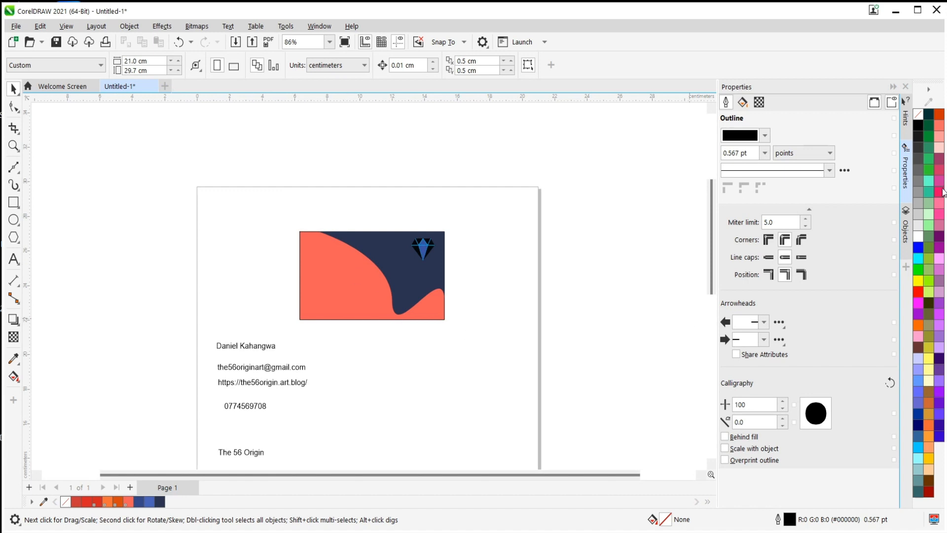
{"action": "left_click", "coordinate": [906, 224]}
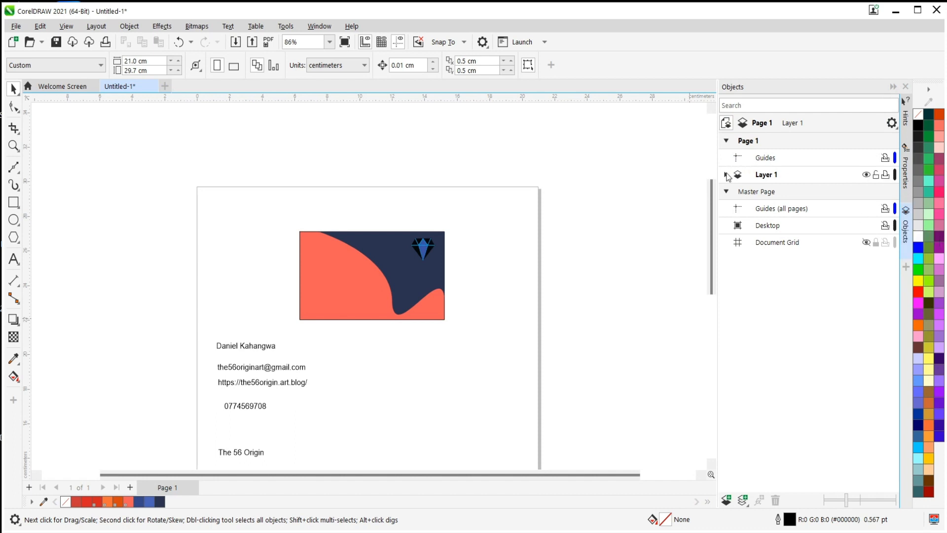
{"action": "left_click", "coordinate": [725, 175]}
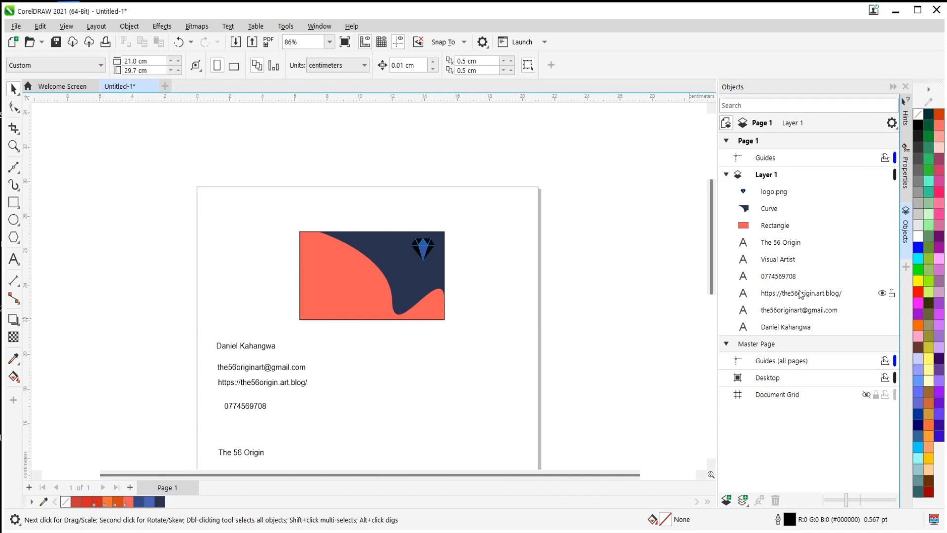
{"action": "left_click", "coordinate": [790, 329]}
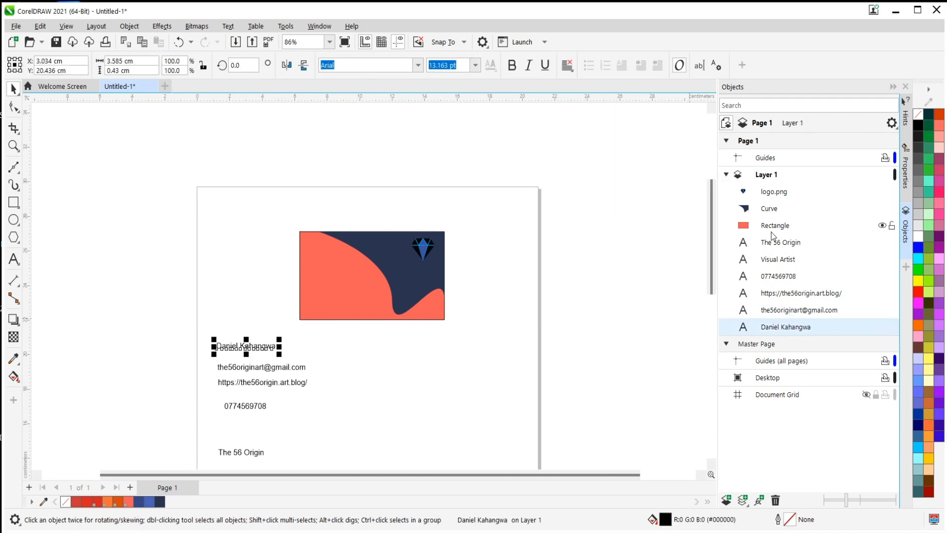
{"action": "left_click", "coordinate": [772, 227]}
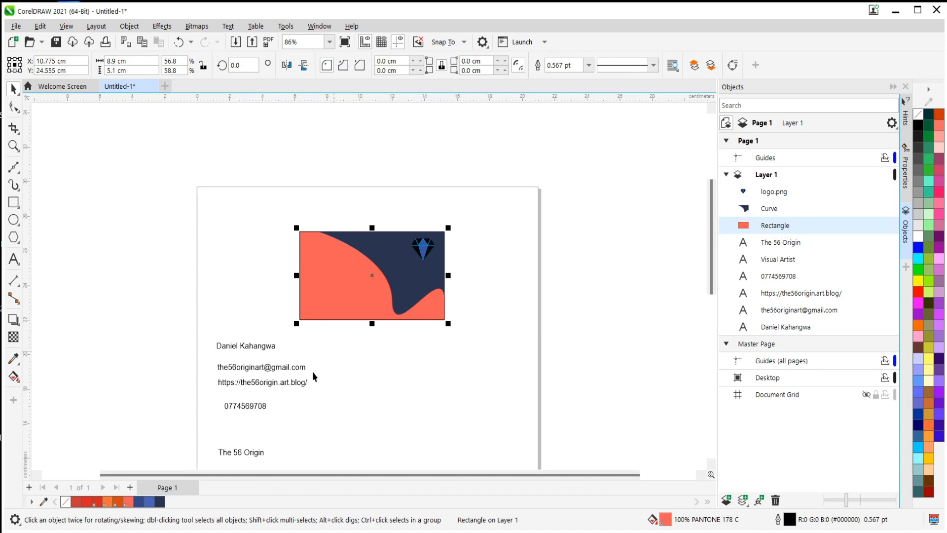
Move the full-name text from below the card onto the coral area, under the "Visual Artist" text, and deselect everything.
{"action": "left_click", "coordinate": [234, 347]}
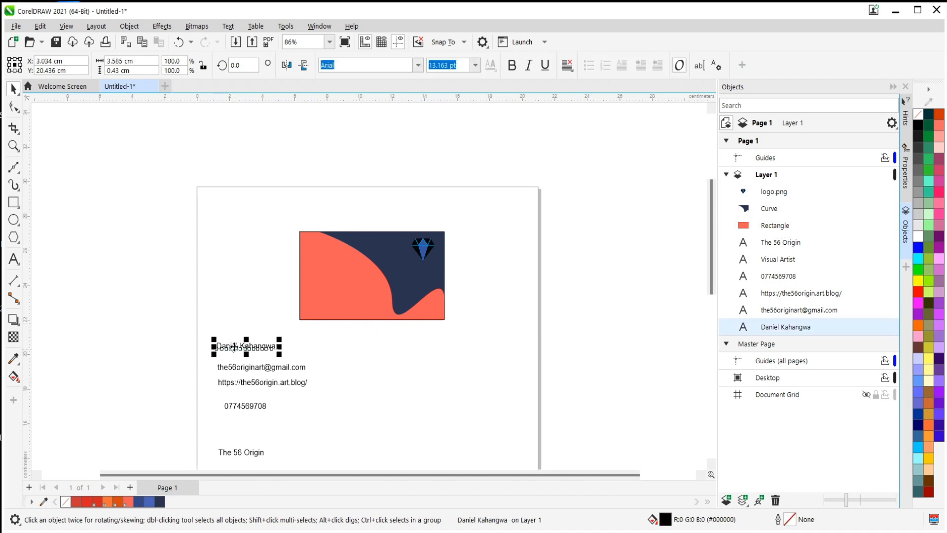
{"action": "left_click_drag", "start_coordinate": [232, 346], "coordinate": [322, 272]}
{"action": "left_click", "coordinate": [268, 304]}
{"action": "left_click", "coordinate": [320, 271]}
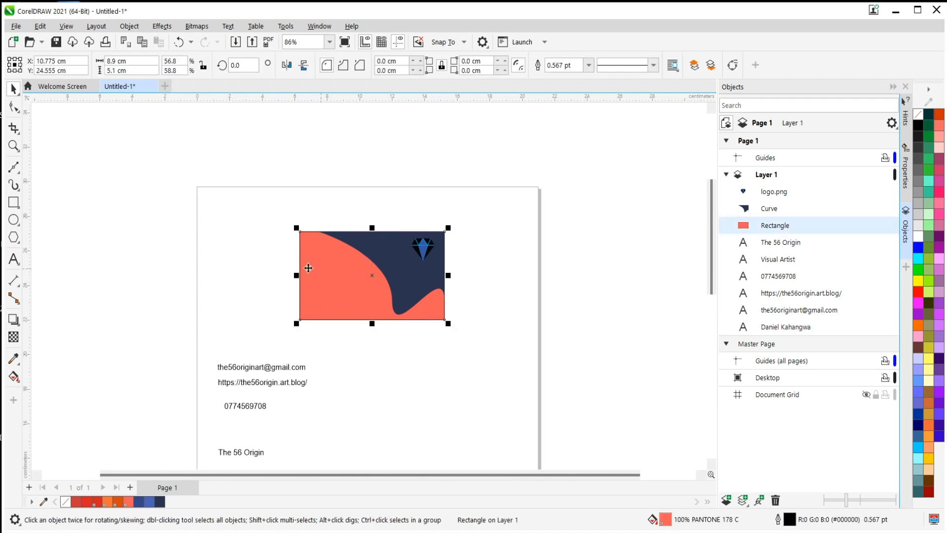
{"action": "left_click", "coordinate": [263, 254]}
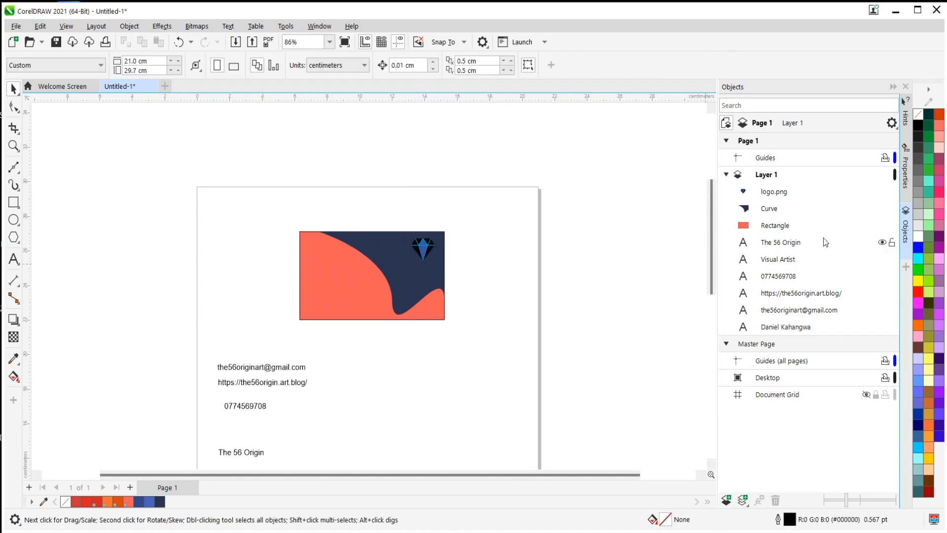
Select the rectangle, curve and logo.png together and reorder them below all text objects in Layer 1.
{"action": "left_click", "coordinate": [353, 303]}
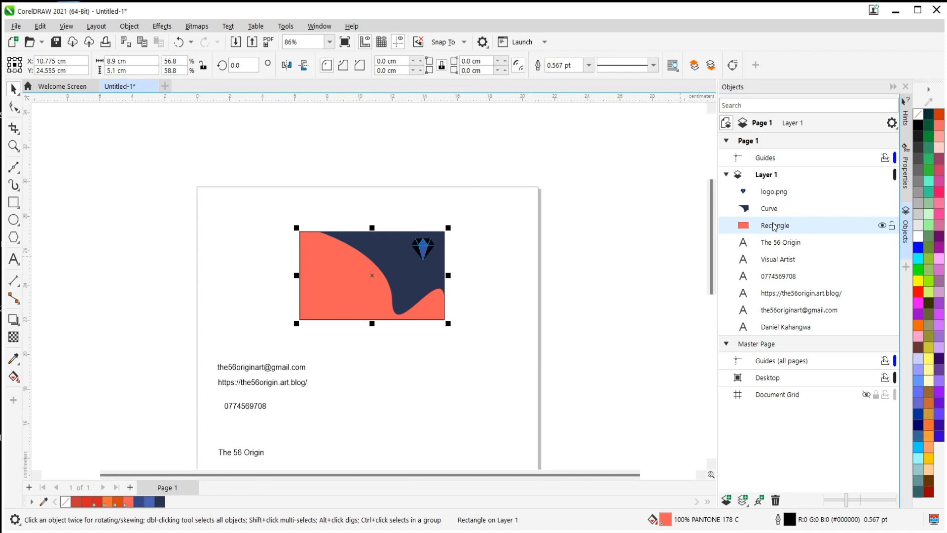
{"action": "left_click", "coordinate": [784, 210], "text": "ctrl"}
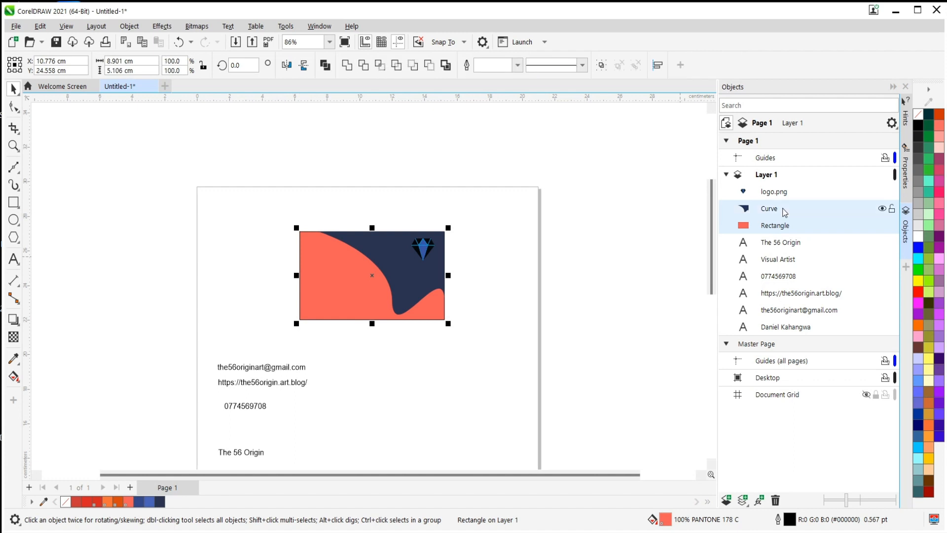
{"action": "left_click", "coordinate": [785, 196], "text": "ctrl"}
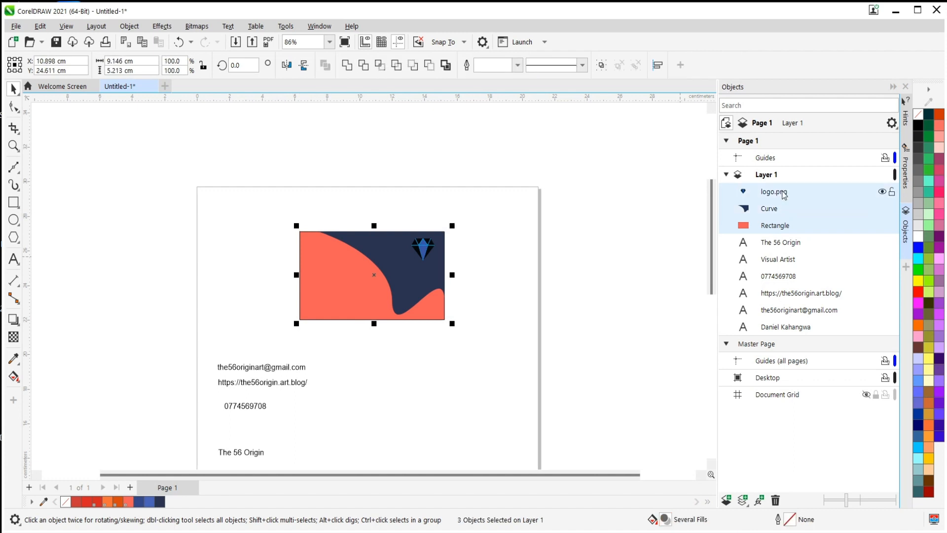
{"action": "left_click_drag", "start_coordinate": [789, 196], "coordinate": [793, 335]}
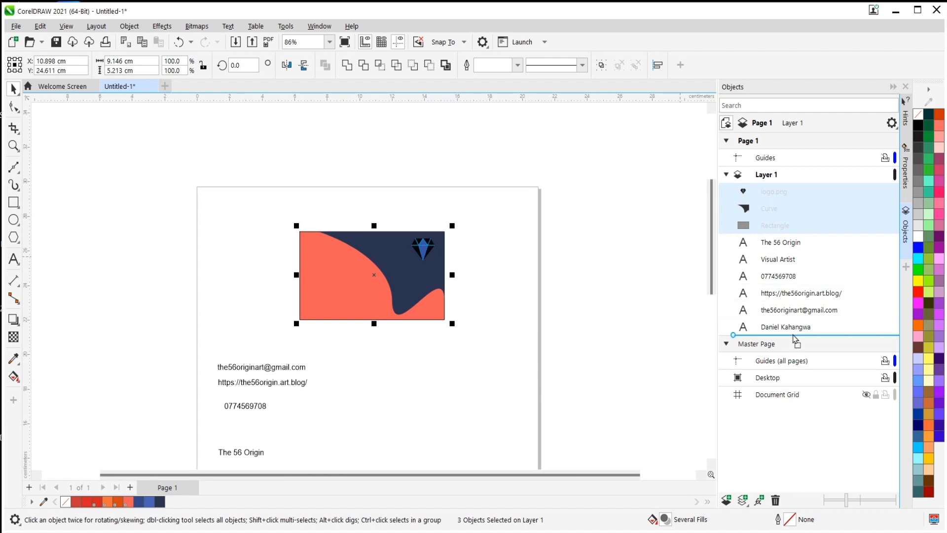
{"action": "left_click_drag", "start_coordinate": [793, 336], "coordinate": [793, 334]}
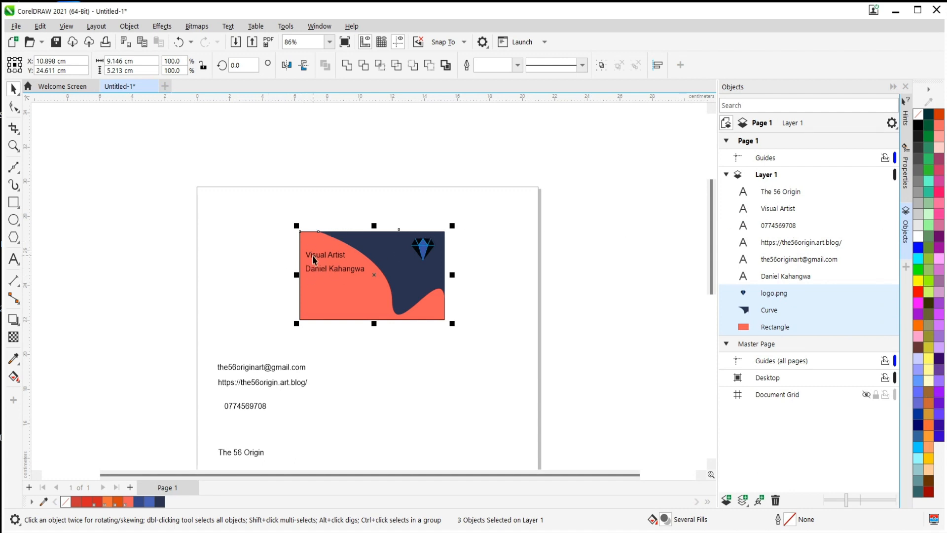
Move the full-name text above "Visual Artist" in the card's upper left corner.
{"action": "scroll", "coordinate": [313, 270], "scroll_direction": "up", "scroll_amount": 5}
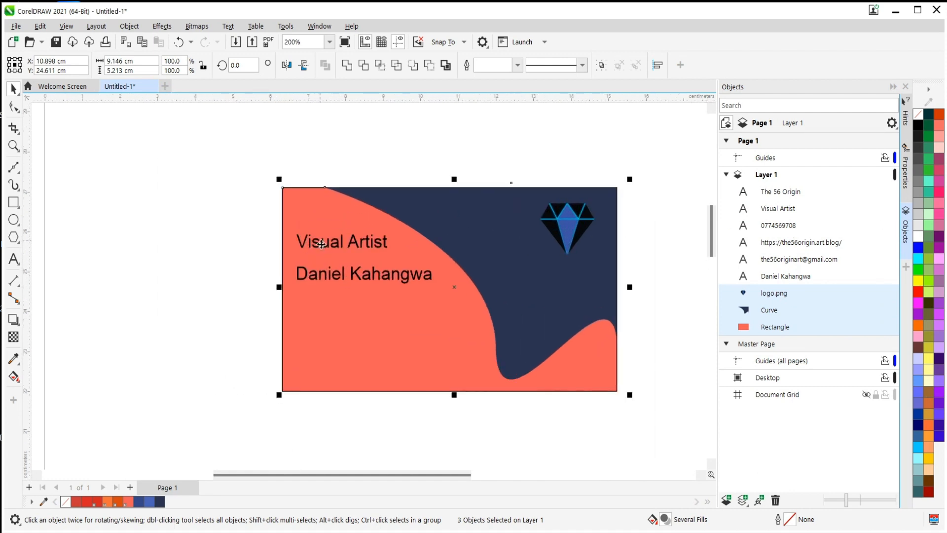
{"action": "left_click", "coordinate": [366, 277]}
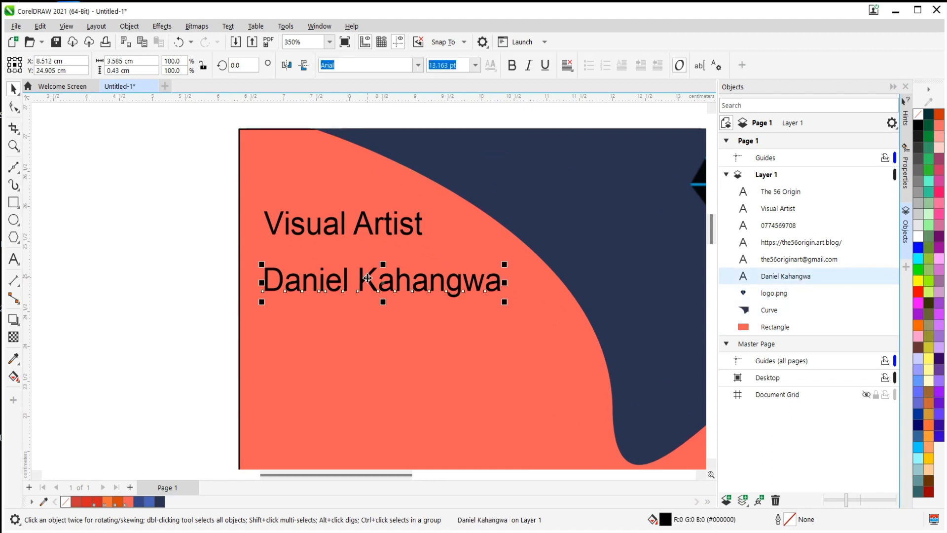
{"action": "left_click_drag", "start_coordinate": [367, 274], "coordinate": [372, 175]}
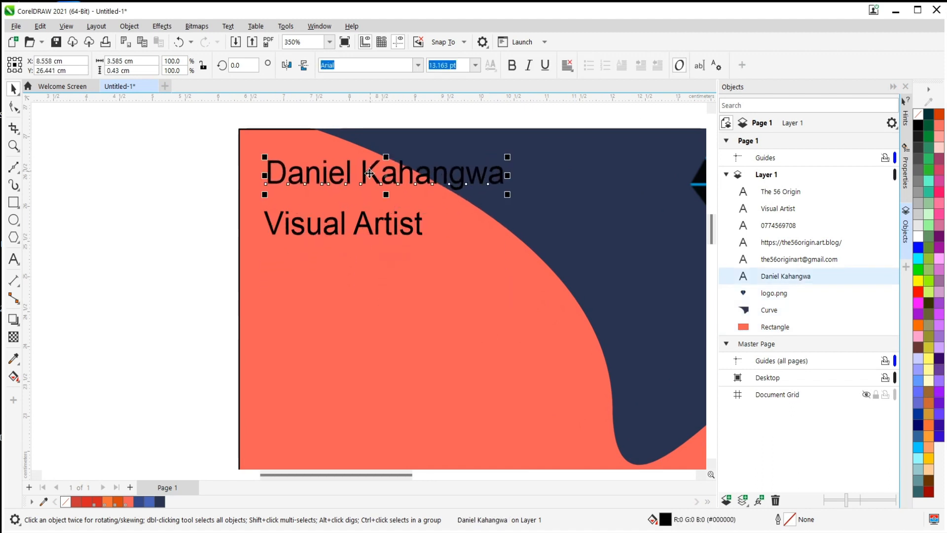
Shift the "Visual Artist" text closer to the full name and roughly centre it beneath.
{"action": "scroll", "coordinate": [288, 225], "scroll_direction": "down", "scroll_amount": 2}
{"action": "scroll", "coordinate": [288, 226], "scroll_direction": "down", "scroll_amount": 2}
{"action": "scroll", "coordinate": [392, 273], "scroll_direction": "up", "scroll_amount": 2}
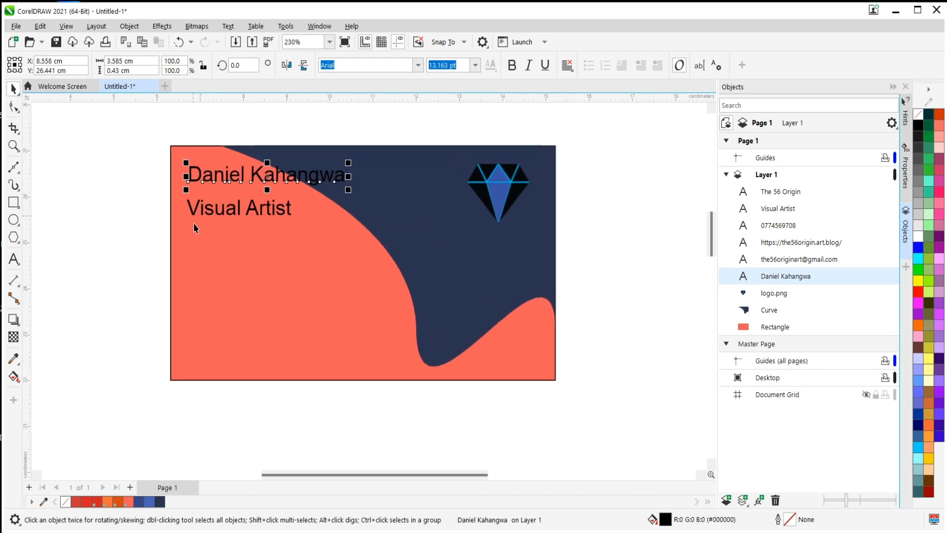
{"action": "left_click", "coordinate": [227, 213]}
{"action": "left_click_drag", "start_coordinate": [233, 209], "coordinate": [255, 203]}
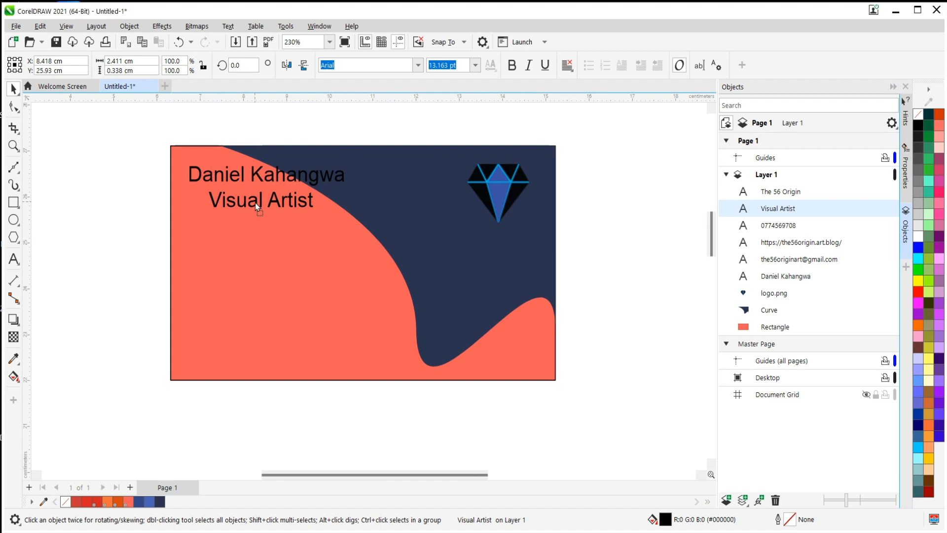
Place the "The 56 Origin" text beneath the diamond logo and the phone number text on the card's coral area.
{"action": "scroll", "coordinate": [276, 236], "scroll_direction": "down", "scroll_amount": 2}
{"action": "scroll", "coordinate": [175, 434], "scroll_direction": "down", "scroll_amount": 2}
{"action": "scroll", "coordinate": [167, 440], "scroll_direction": "up", "scroll_amount": 2}
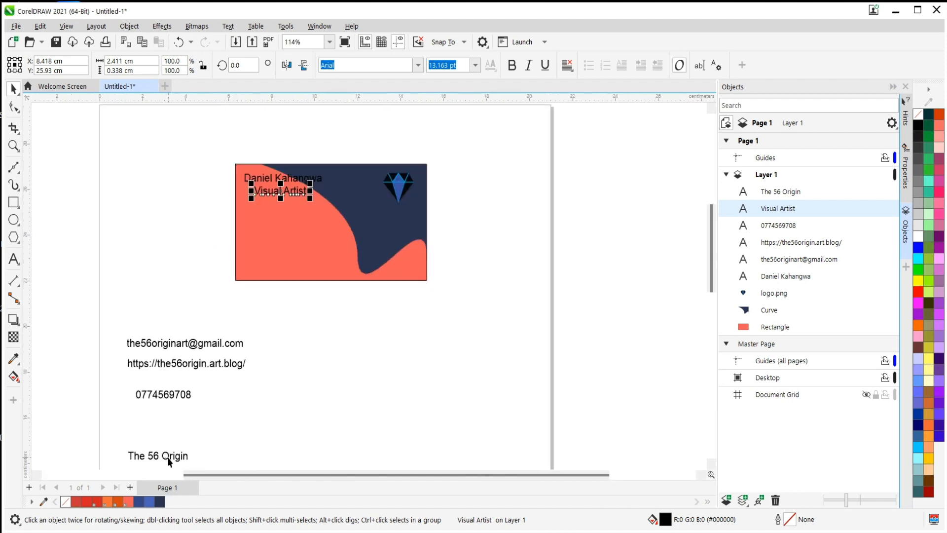
{"action": "left_click_drag", "start_coordinate": [170, 461], "coordinate": [401, 217]}
{"action": "left_click", "coordinate": [482, 199]}
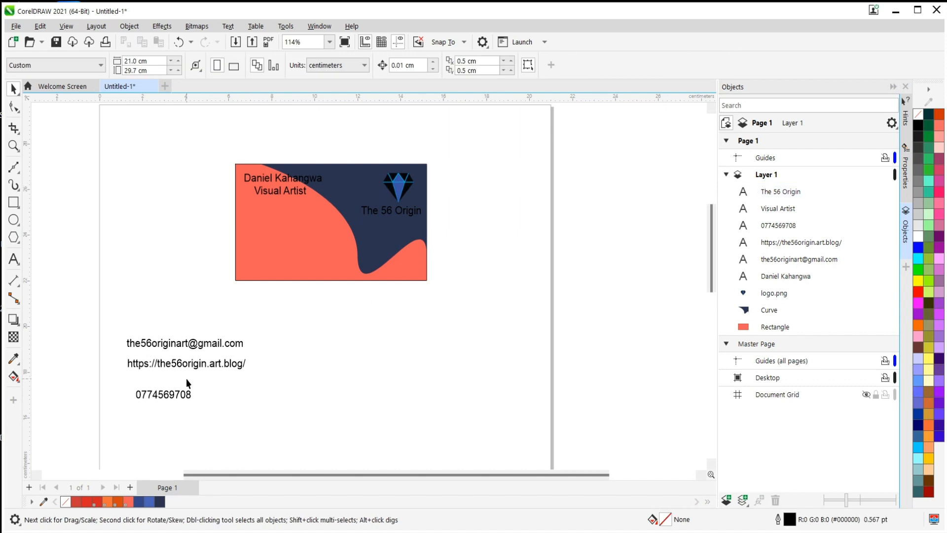
{"action": "left_click", "coordinate": [169, 396]}
{"action": "left_click_drag", "start_coordinate": [169, 396], "coordinate": [285, 226]}
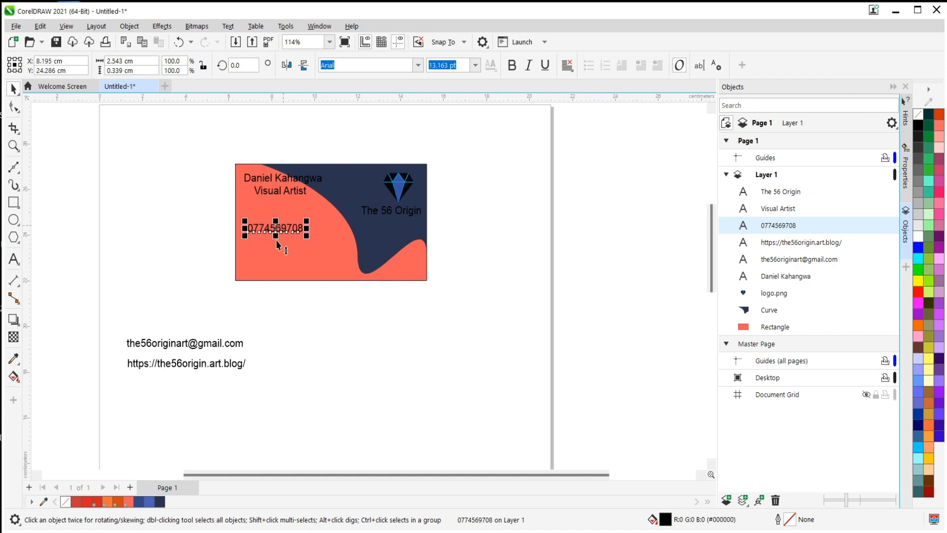
{"action": "left_click", "coordinate": [189, 346]}
{"action": "left_click_drag", "start_coordinate": [192, 342], "coordinate": [313, 243]}
{"action": "left_click", "coordinate": [193, 363]}
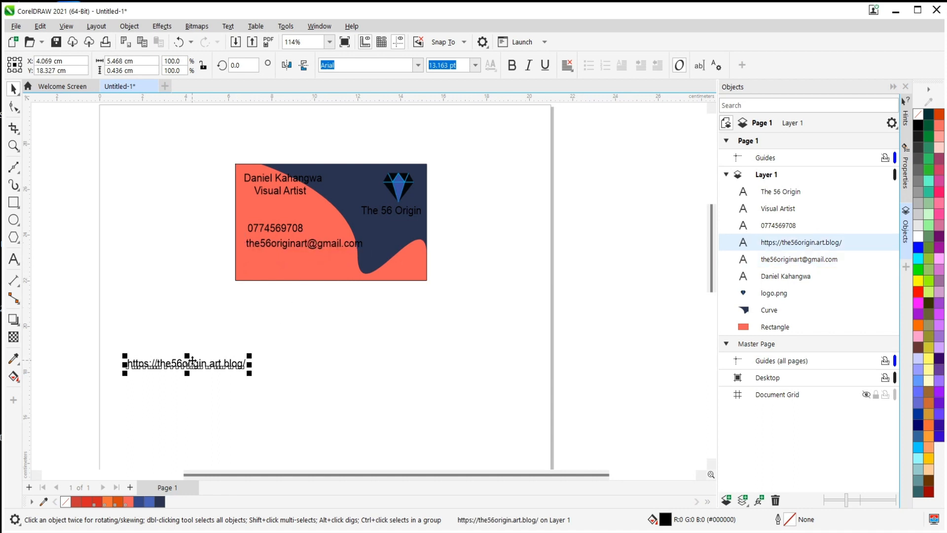
{"action": "left_click_drag", "start_coordinate": [161, 364], "coordinate": [280, 260]}
Select the phone, e-mail and website lines together, scale them down and reposition the group near the coral area's lower edge.
{"action": "scroll", "coordinate": [280, 260], "scroll_direction": "up", "scroll_amount": 3}
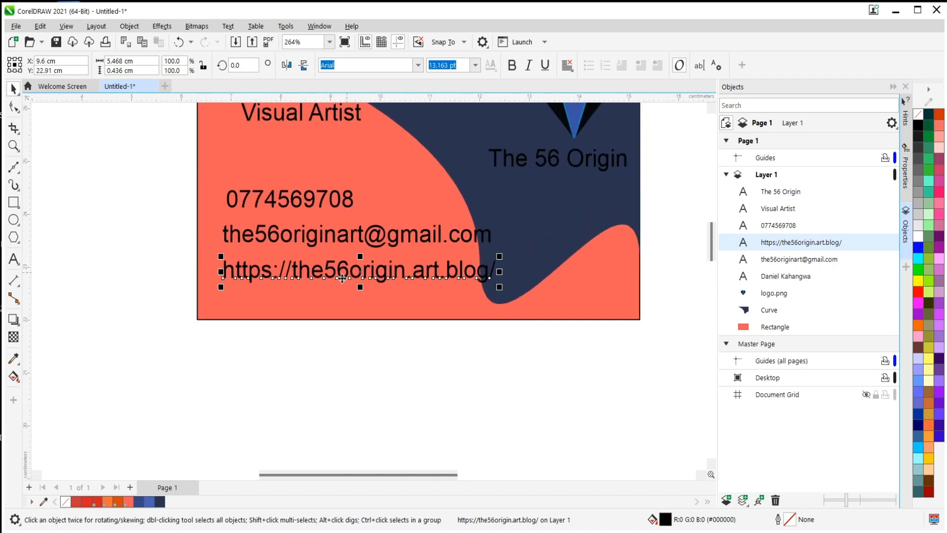
{"action": "scroll", "coordinate": [318, 318], "scroll_direction": "down", "scroll_amount": 2}
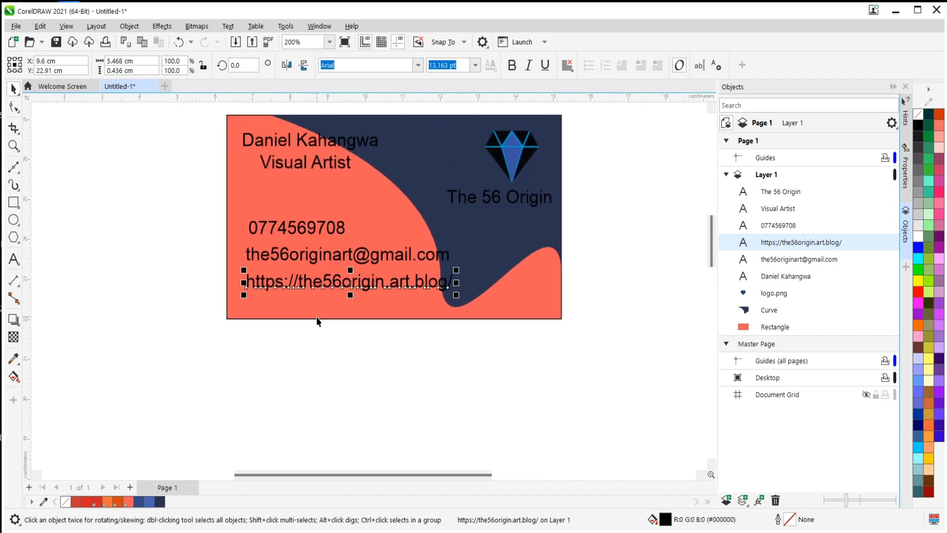
{"action": "left_click", "coordinate": [304, 258], "text": "shift"}
{"action": "left_click", "coordinate": [303, 229], "text": "shift"}
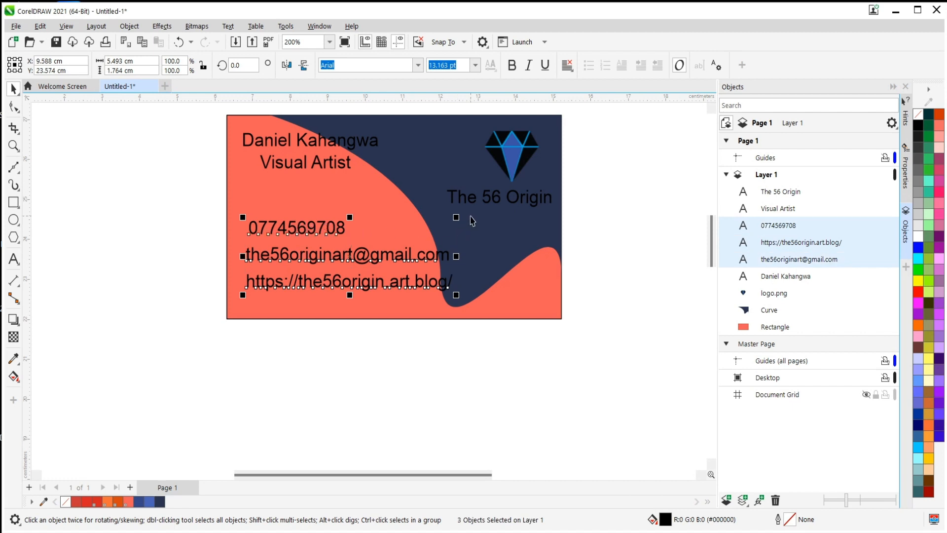
{"action": "left_click_drag", "start_coordinate": [456, 217], "coordinate": [410, 246]}
{"action": "left_click_drag", "start_coordinate": [305, 275], "coordinate": [353, 279]}
{"action": "left_click", "coordinate": [357, 354]}
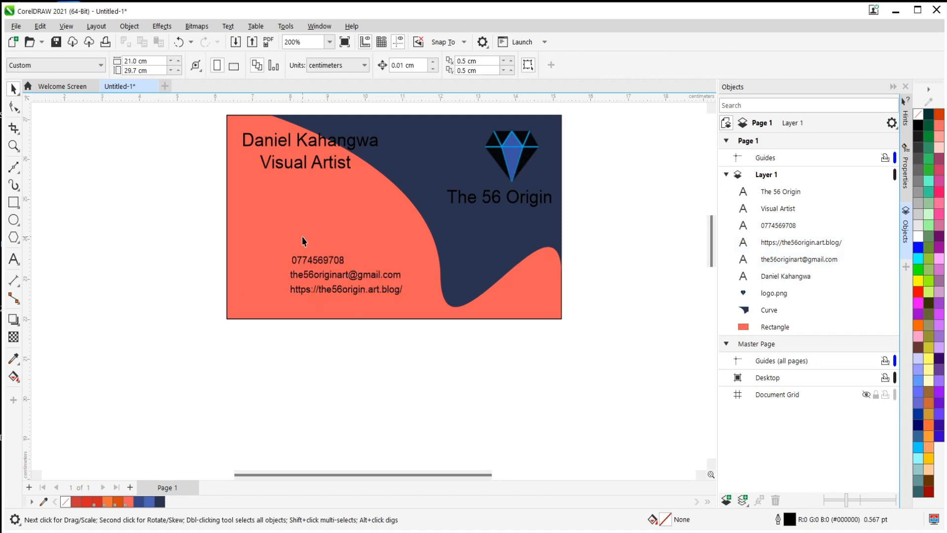
Set the font of the "The 56 Origin" text to Bauhaus 93.
{"action": "scroll", "coordinate": [302, 240], "scroll_direction": "down", "scroll_amount": 1}
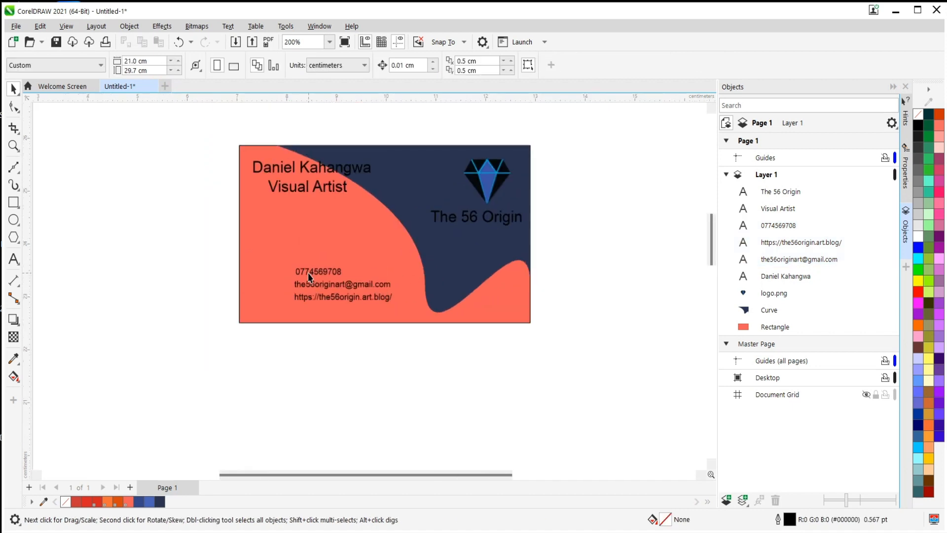
{"action": "left_click", "coordinate": [466, 214]}
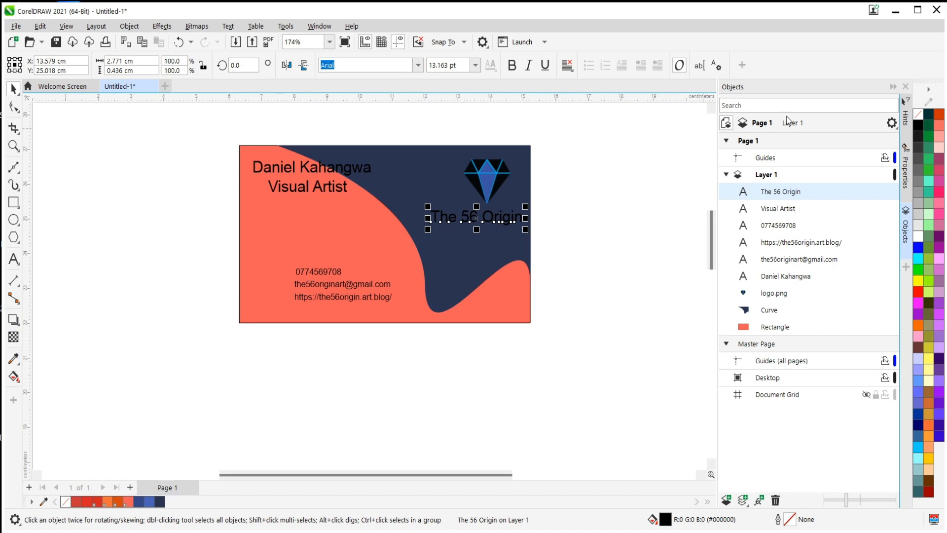
{"action": "left_click", "coordinate": [906, 171]}
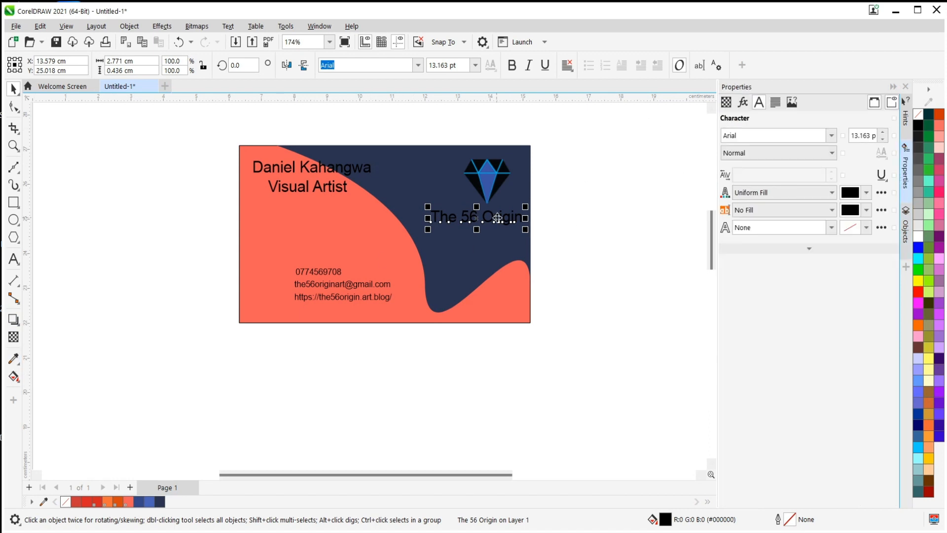
{"action": "left_click", "coordinate": [832, 136]}
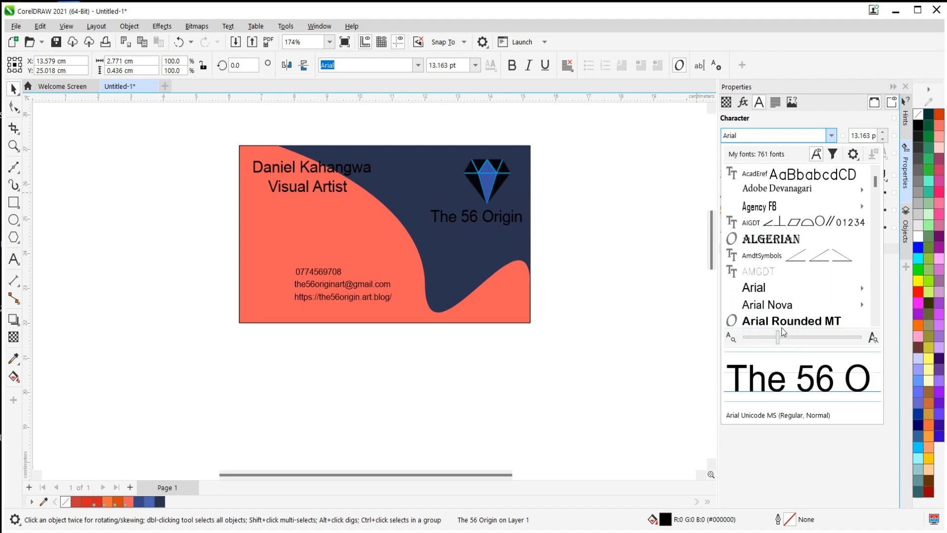
{"action": "scroll", "coordinate": [779, 311], "scroll_direction": "down", "scroll_amount": 3}
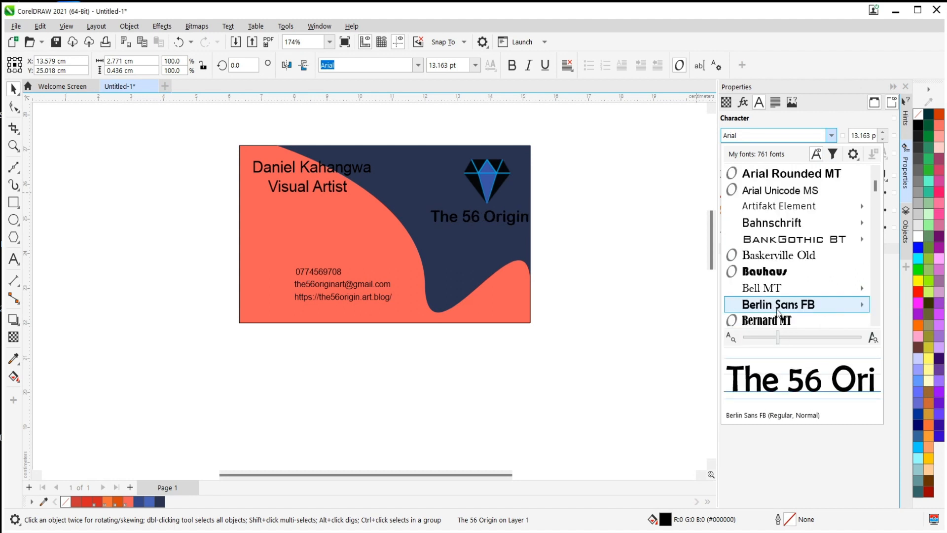
{"action": "left_click", "coordinate": [772, 272]}
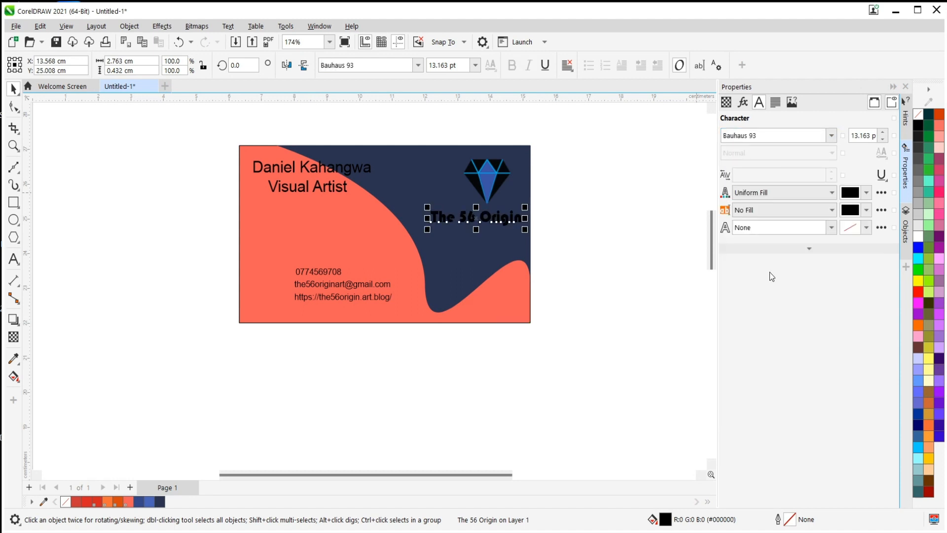
Fill the "The 56 Origin" text with white (#FFFFFF).
{"action": "left_click", "coordinate": [867, 194]}
{"action": "left_click_drag", "start_coordinate": [822, 256], "coordinate": [807, 238]}
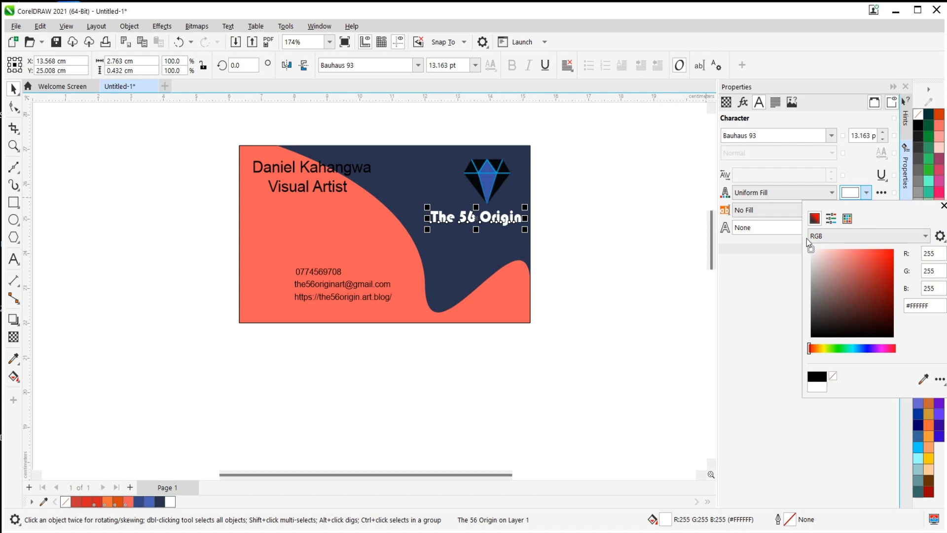
{"action": "left_click", "coordinate": [562, 159]}
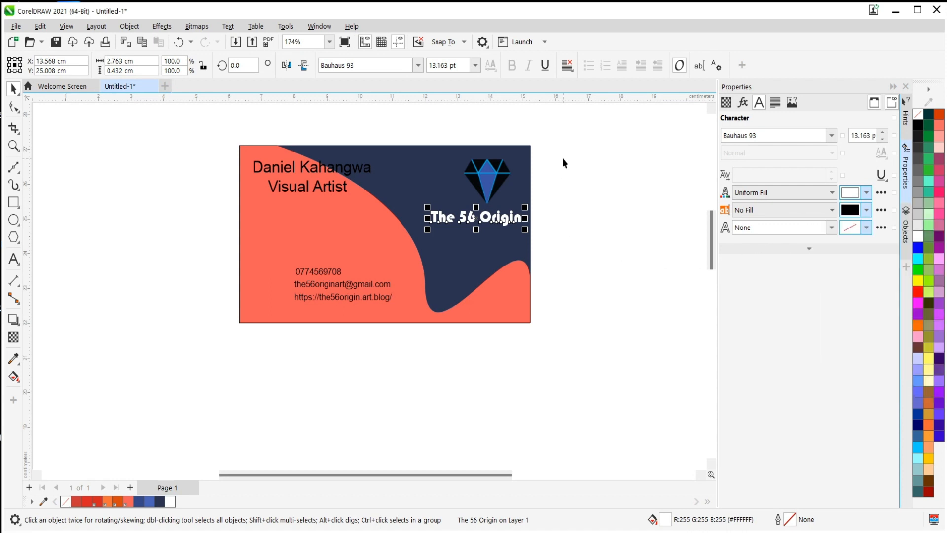
{"action": "left_click", "coordinate": [564, 159]}
Shift the diamond logo so it sits centred above the "The 56 Origin" text.
{"action": "left_click", "coordinate": [482, 178]}
{"action": "left_click_drag", "start_coordinate": [492, 178], "coordinate": [480, 174]}
{"action": "left_click", "coordinate": [592, 213]}
{"action": "scroll", "coordinate": [408, 292], "scroll_direction": "down", "scroll_amount": 2}
{"action": "scroll", "coordinate": [372, 339], "scroll_direction": "up", "scroll_amount": 2}
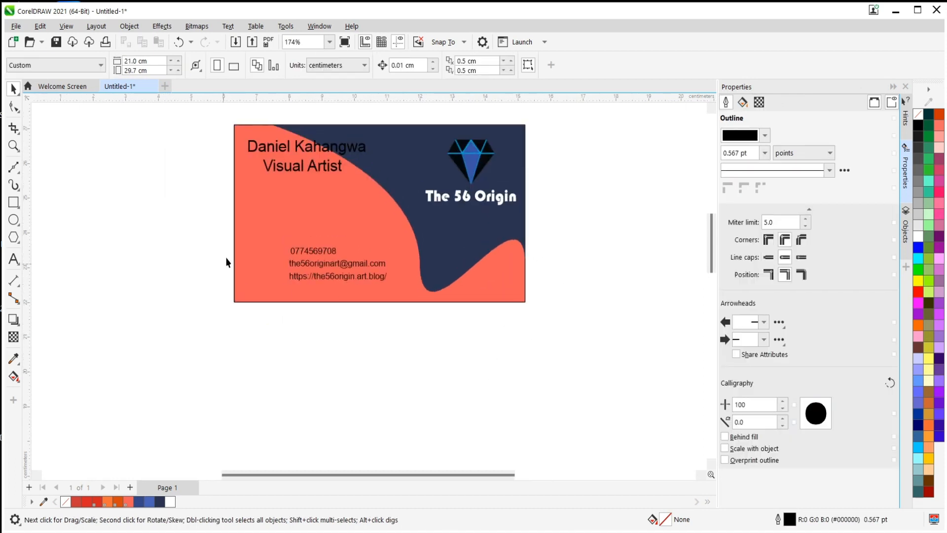
Select the full-name and "Visual Artist" texts together and set their font to BankGothic Lt BT.
{"action": "left_click", "coordinate": [300, 150]}
{"action": "left_click", "coordinate": [311, 171], "text": "shift"}
{"action": "scroll", "coordinate": [308, 172], "scroll_direction": "up", "scroll_amount": 2}
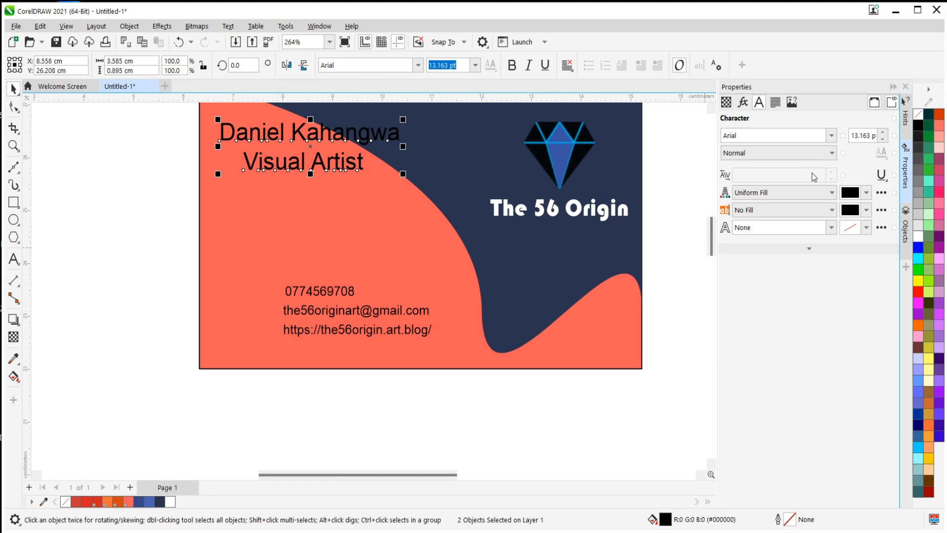
{"action": "left_click", "coordinate": [831, 136]}
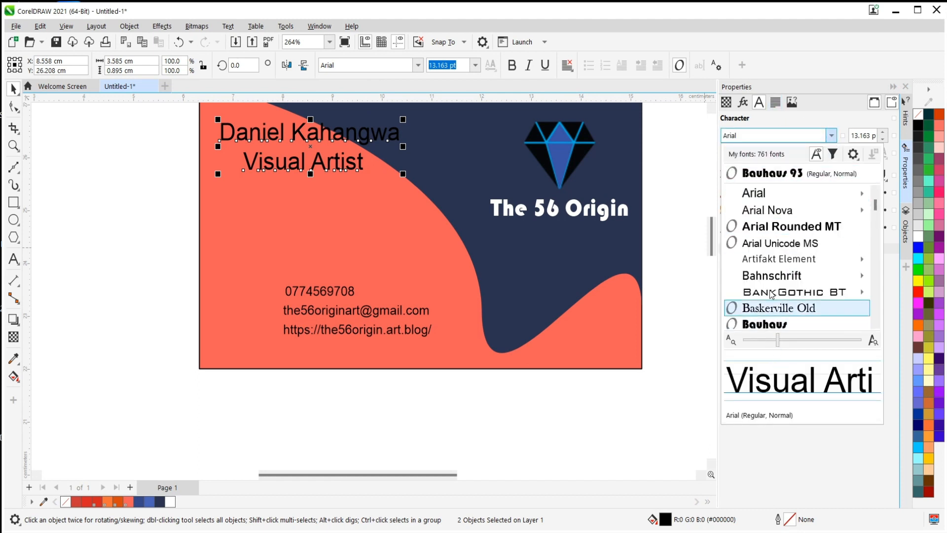
{"action": "mouse_move", "coordinate": [773, 276]}
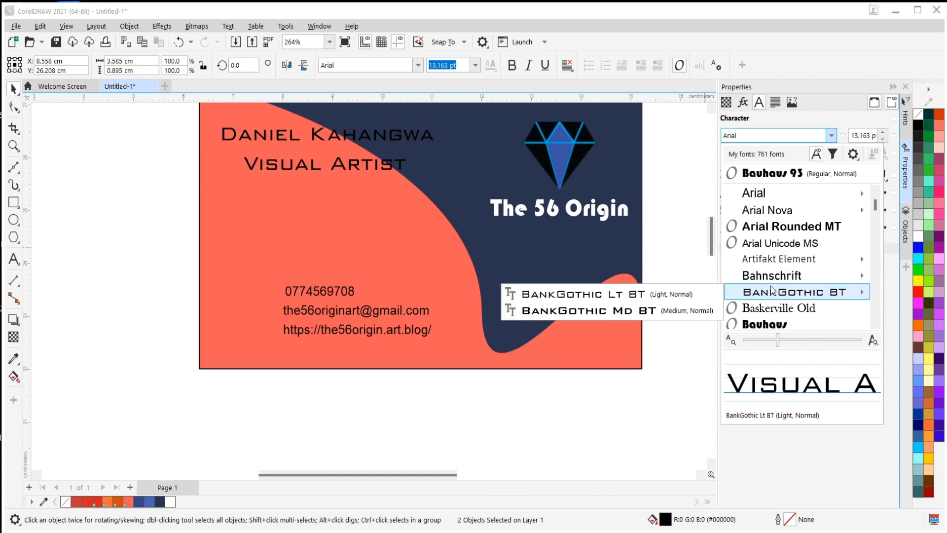
{"action": "left_click", "coordinate": [773, 291]}
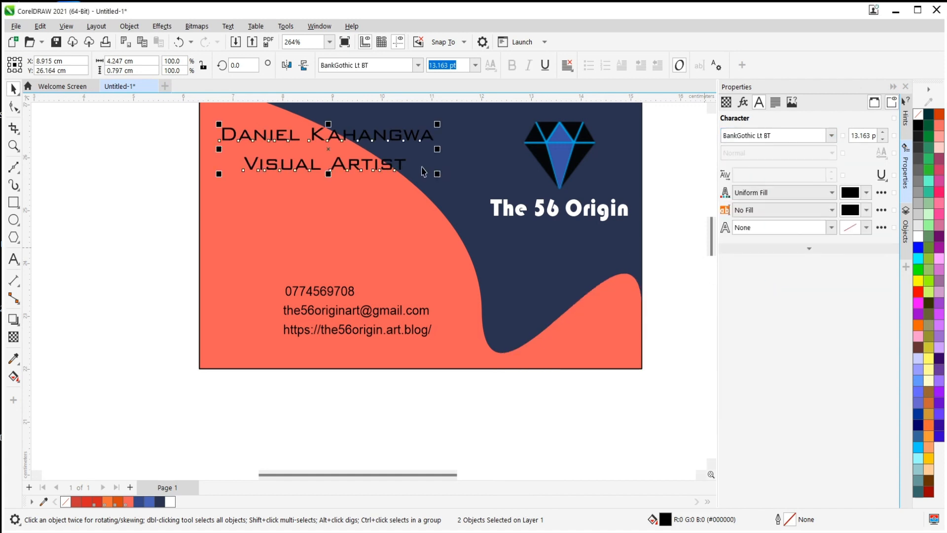
Move the full-name and "Visual Artist" texts slightly lower on the card and fill them with white (#FFFFFF).
{"action": "left_click_drag", "start_coordinate": [353, 136], "coordinate": [344, 151]}
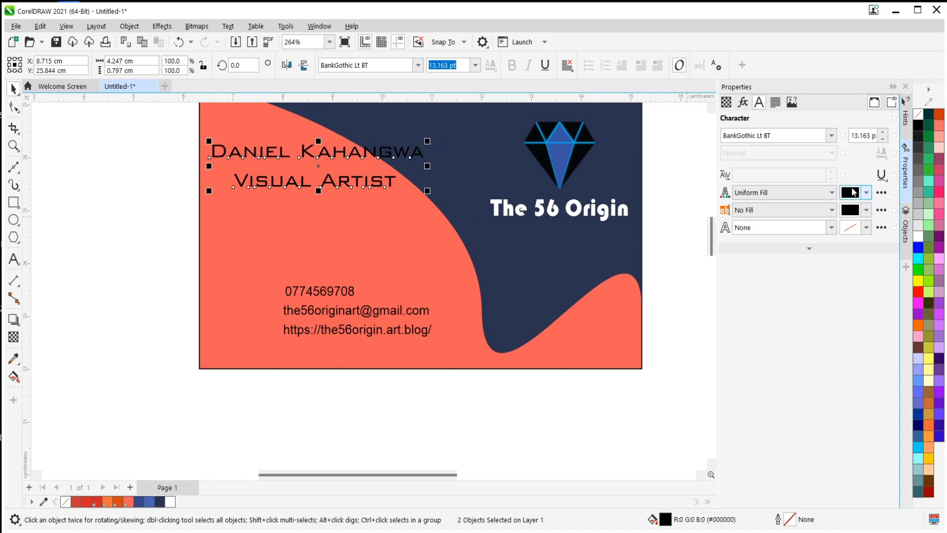
{"action": "left_click", "coordinate": [867, 193]}
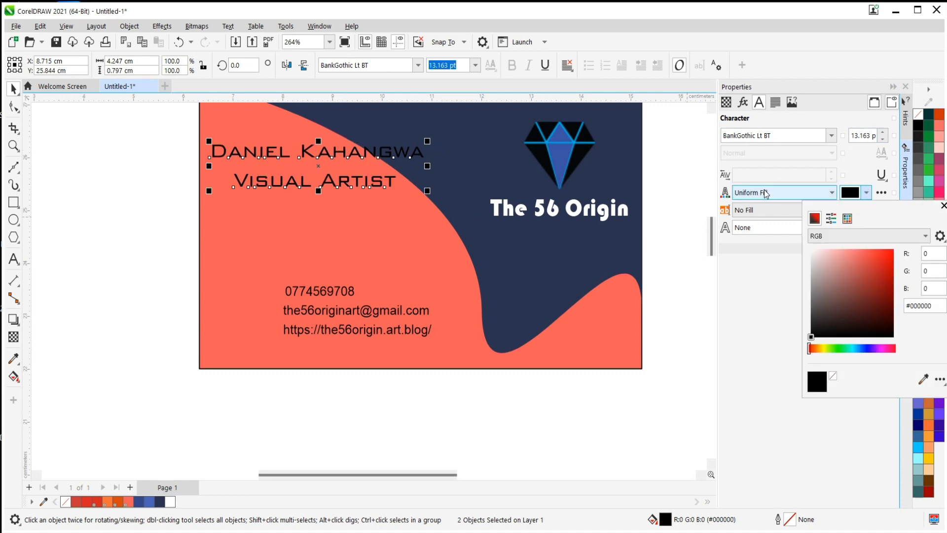
{"action": "left_click_drag", "start_coordinate": [818, 252], "coordinate": [801, 244]}
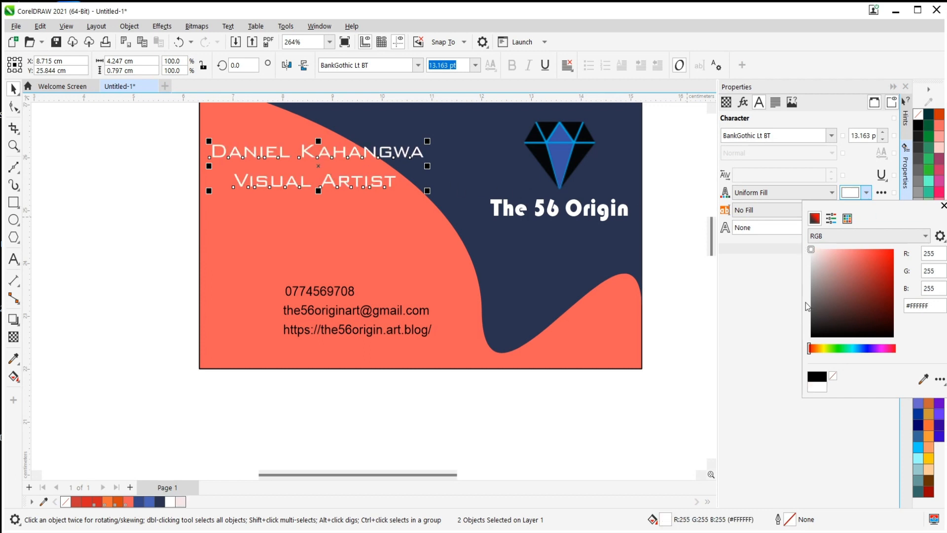
{"action": "left_click", "coordinate": [791, 294]}
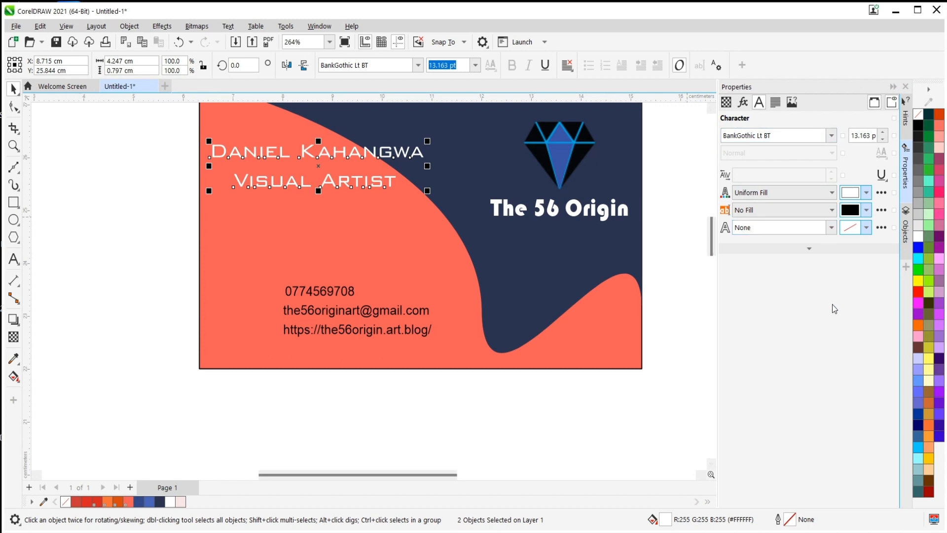
Underline the full-name and "Visual Artist" texts.
{"action": "left_click", "coordinate": [882, 175]}
{"action": "left_click", "coordinate": [882, 175]}
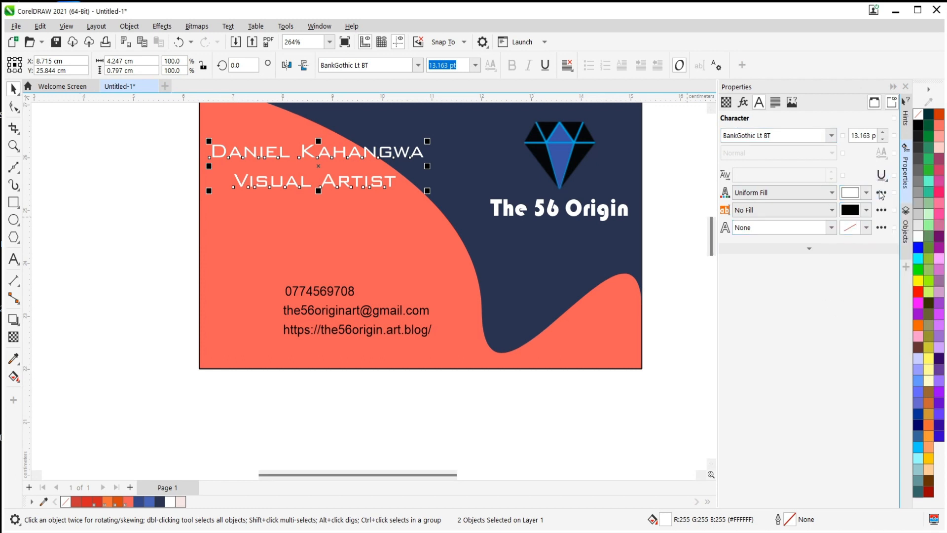
{"action": "left_click", "coordinate": [881, 175]}
{"action": "left_click", "coordinate": [878, 206]}
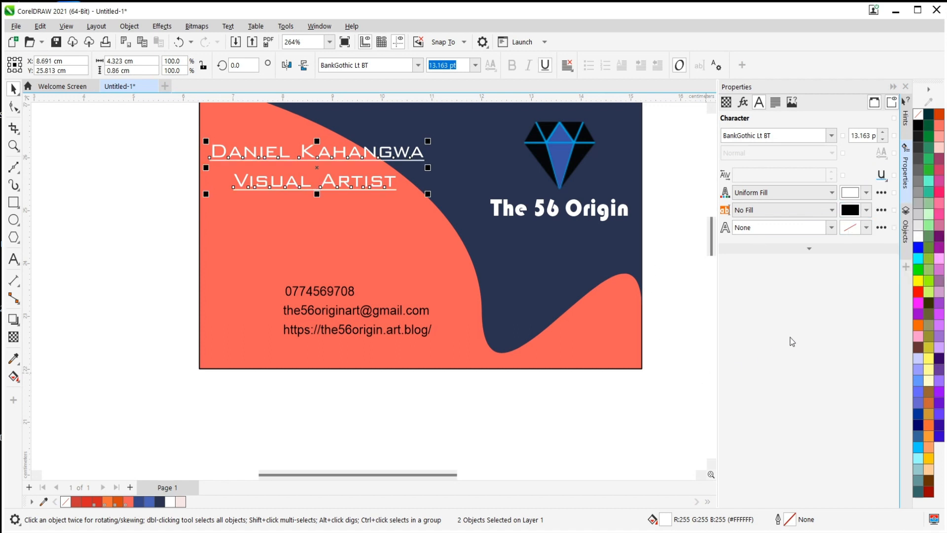
{"action": "left_click", "coordinate": [133, 186]}
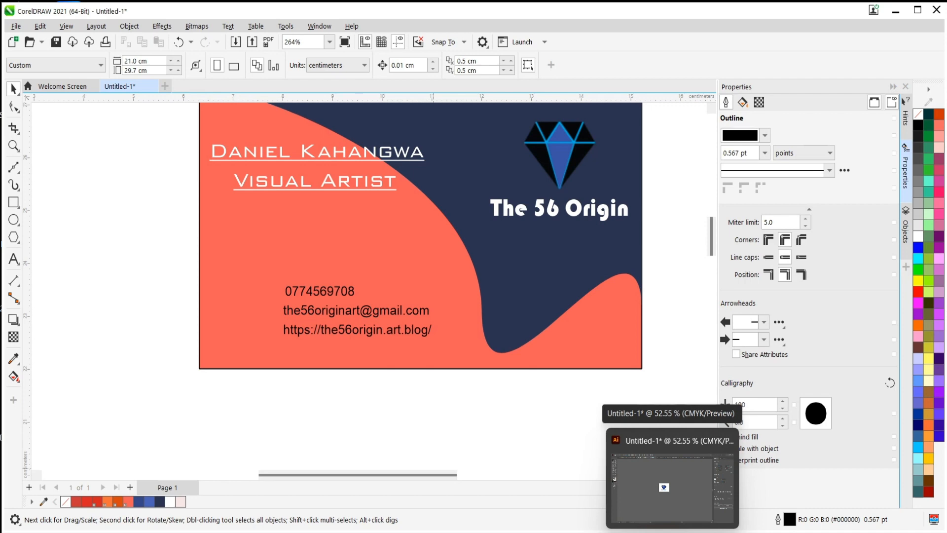
Switch to the 18764668.eps icon sheet in Illustrator and ungroup the column of black circular contact icons.
{"action": "left_click", "coordinate": [725, 424]}
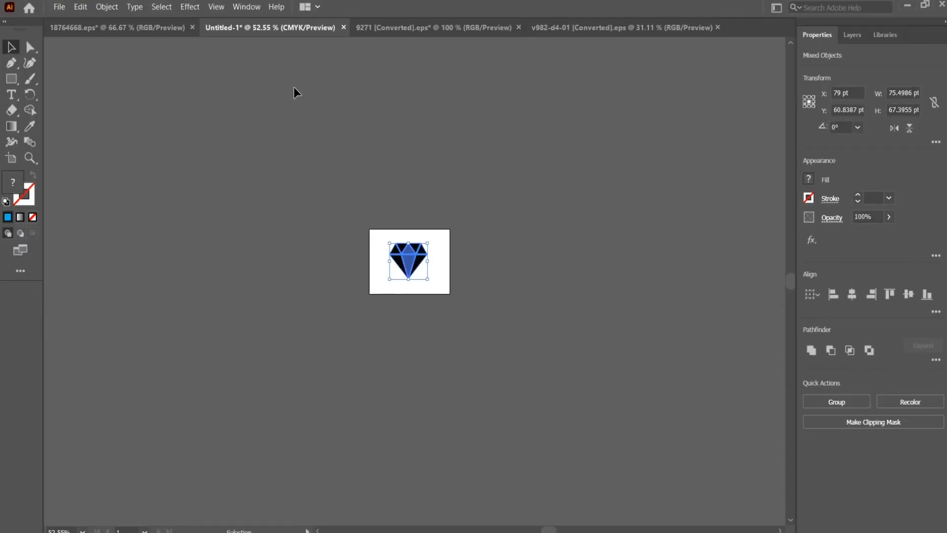
{"action": "left_click", "coordinate": [144, 30]}
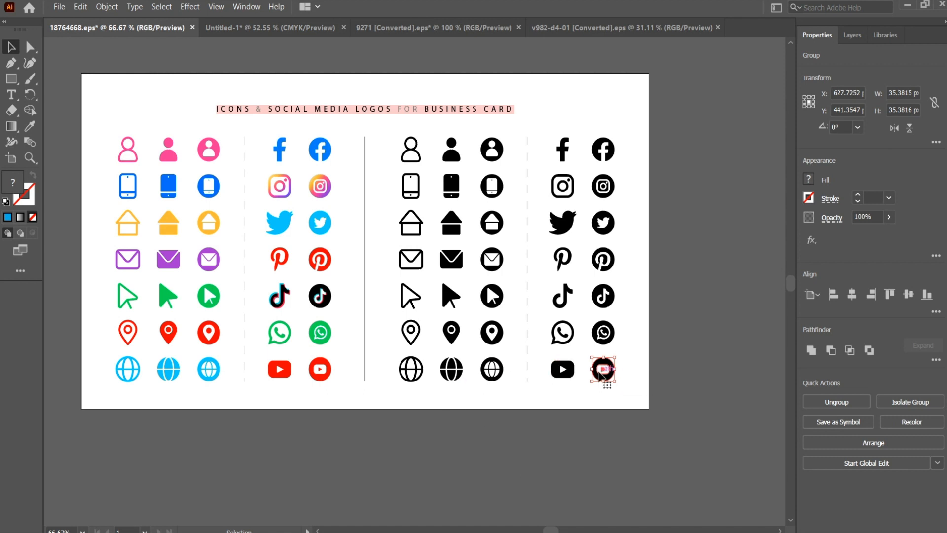
{"action": "mouse_move", "coordinate": [599, 376]}
{"action": "left_mouse_down"}
{"action": "mouse_move", "coordinate": [639, 389]}
{"action": "mouse_move", "coordinate": [604, 374]}
{"action": "left_mouse_up"}
{"action": "left_click", "coordinate": [492, 369]}
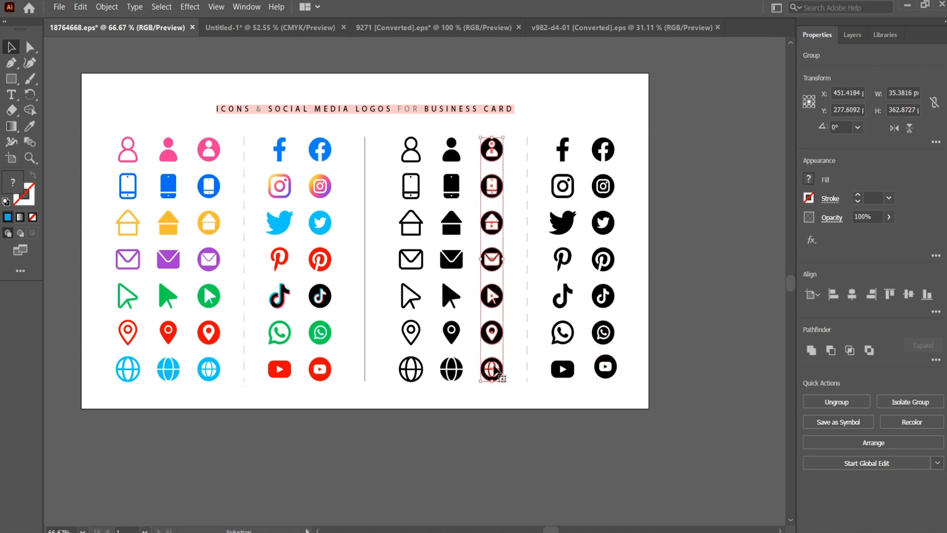
{"action": "right_click", "coordinate": [494, 368]}
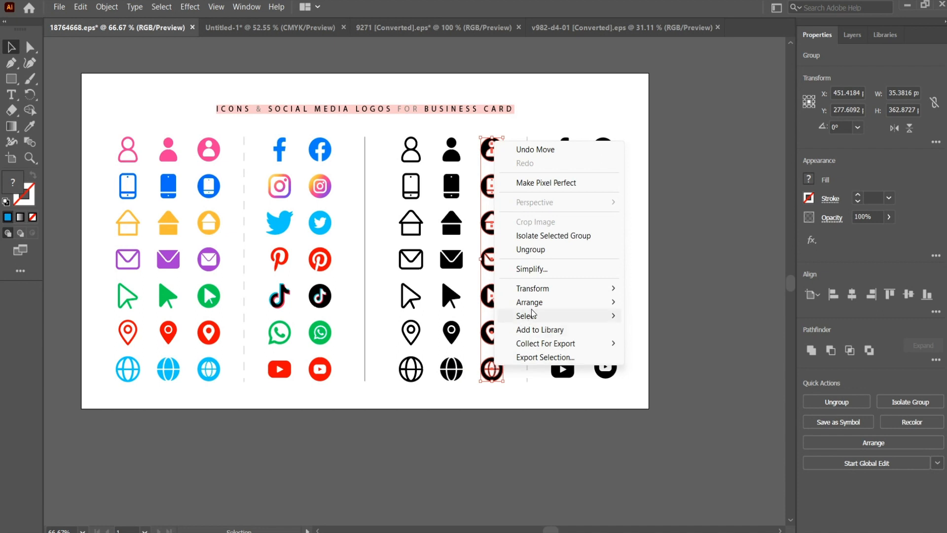
{"action": "mouse_move", "coordinate": [533, 314]}
{"action": "left_click", "coordinate": [531, 250]}
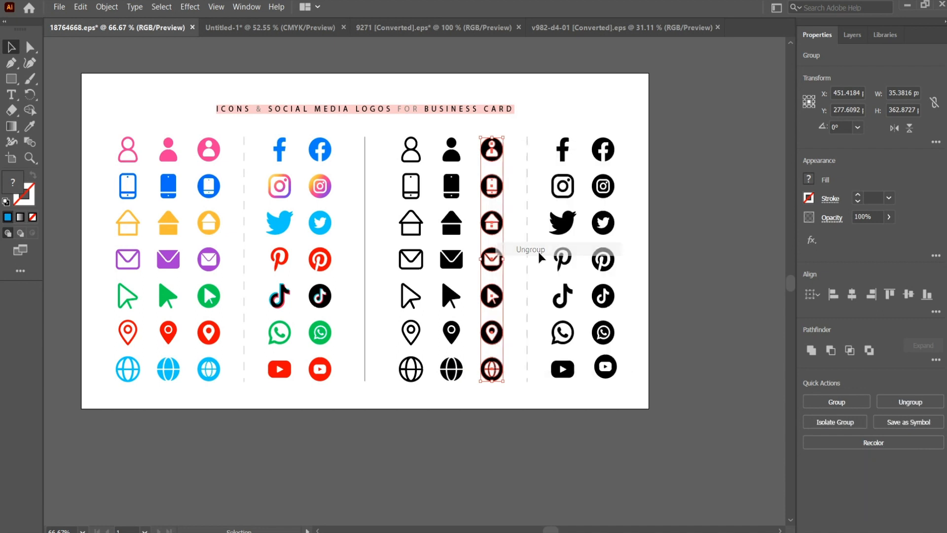
Transfer the black circular globe icon from the icon sheet onto the business card in CorelDRAW.
{"action": "left_click", "coordinate": [516, 390]}
{"action": "left_click", "coordinate": [494, 371]}
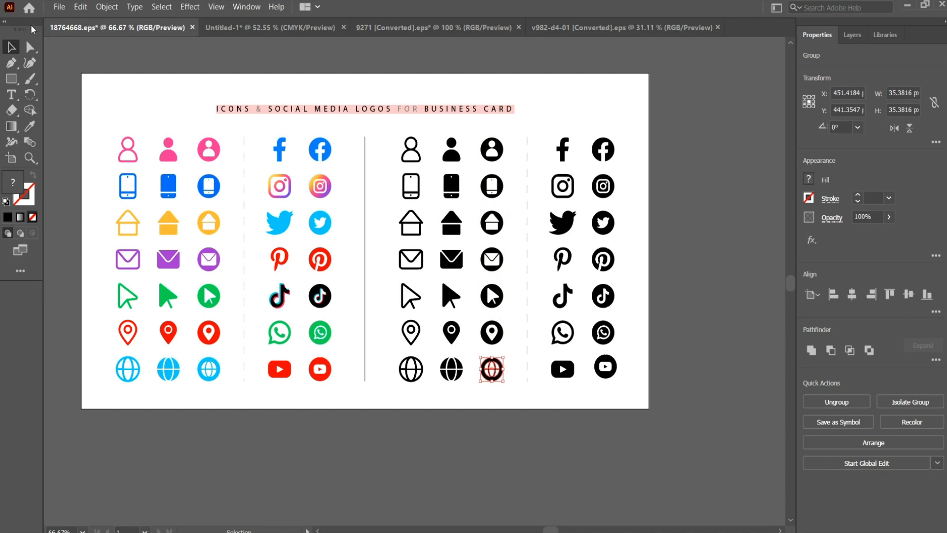
{"action": "left_click_drag", "start_coordinate": [498, 380], "coordinate": [251, 309]}
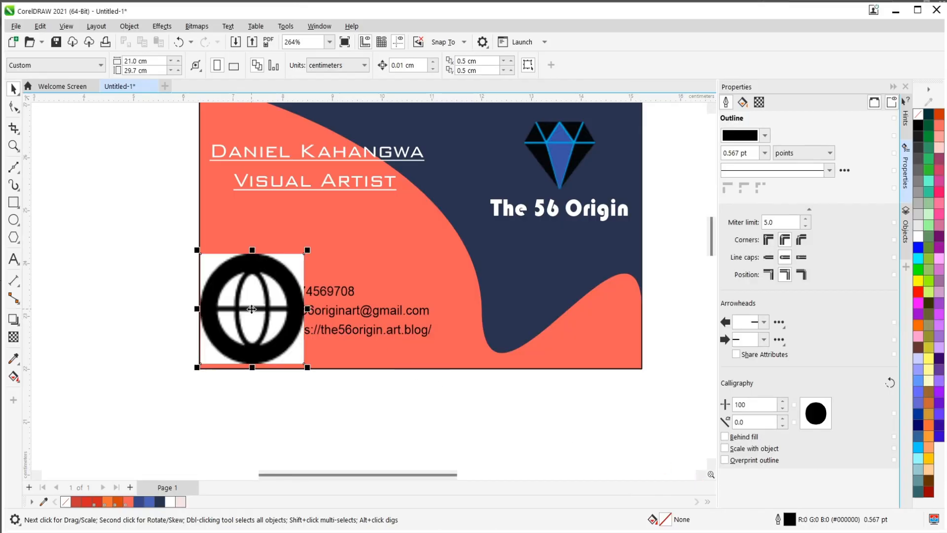
Try scaling the globe bitmap to about 1.18 cm beside the contact lines, and delete it from the card.
{"action": "scroll", "coordinate": [274, 330], "scroll_direction": "down", "scroll_amount": 2}
{"action": "scroll", "coordinate": [297, 206], "scroll_direction": "up", "scroll_amount": 4}
{"action": "scroll", "coordinate": [354, 189], "scroll_direction": "up", "scroll_amount": 1}
{"action": "left_click_drag", "start_coordinate": [347, 183], "coordinate": [277, 255]}
{"action": "left_click_drag", "start_coordinate": [223, 314], "coordinate": [223, 283]}
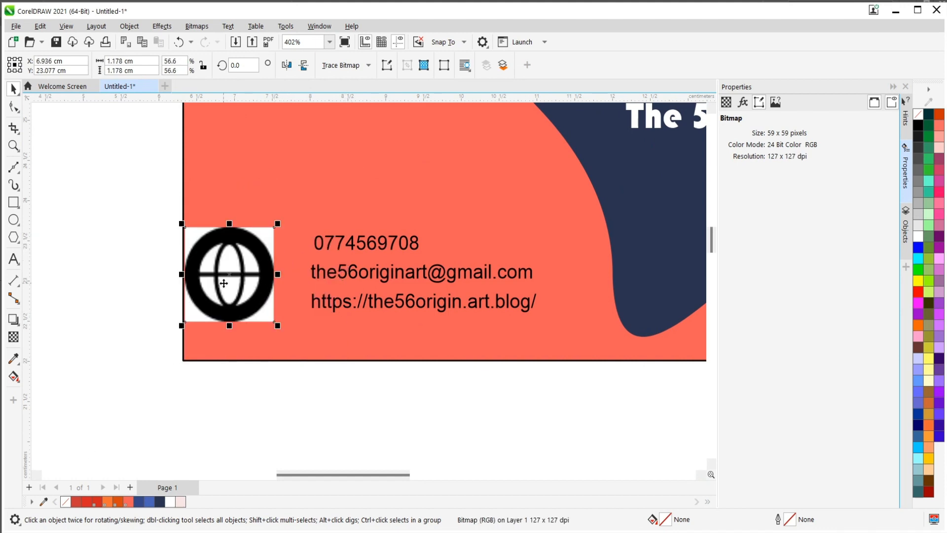
{"action": "key", "text": "Delete"}
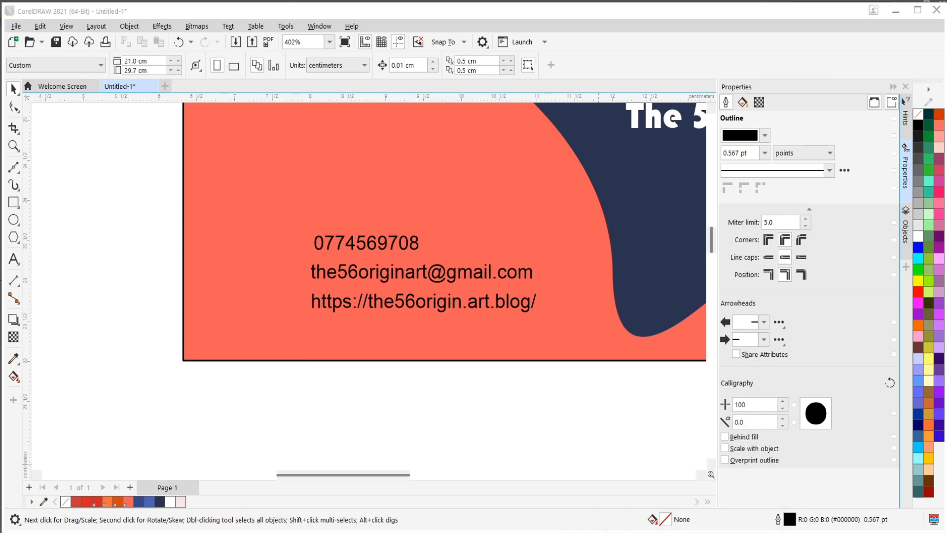
Open the 18764668 EPS from the icons folder in CorelDRAW 2021 just once, importing it as editable with the PANOSE-suggested font substitution.
{"action": "mouse_move", "coordinate": [389, 530]}
{"action": "left_click", "coordinate": [450, 494]}
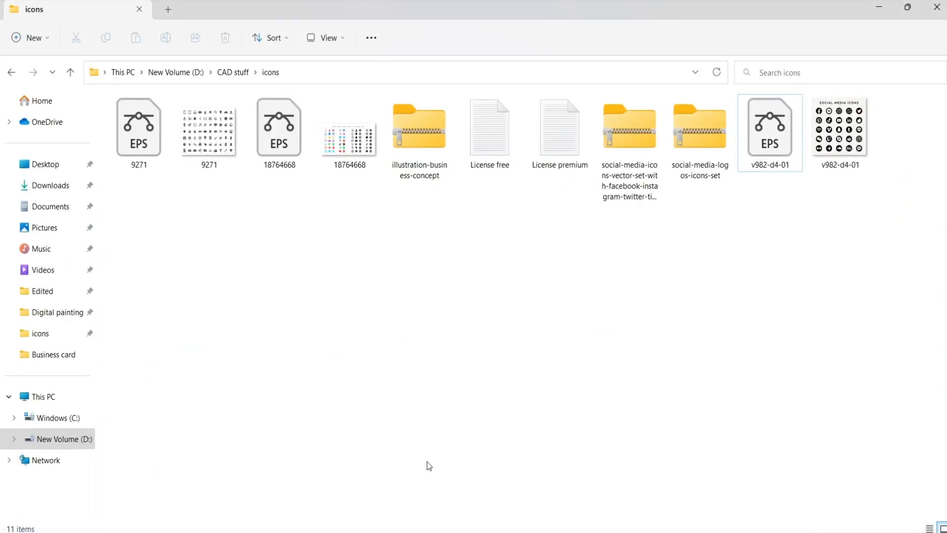
{"action": "right_click", "coordinate": [271, 118]}
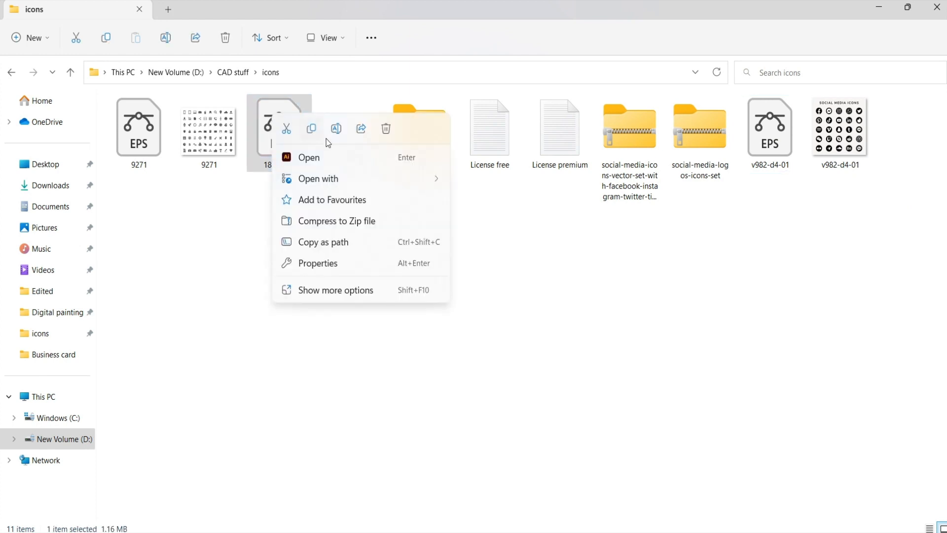
{"action": "mouse_move", "coordinate": [392, 181]}
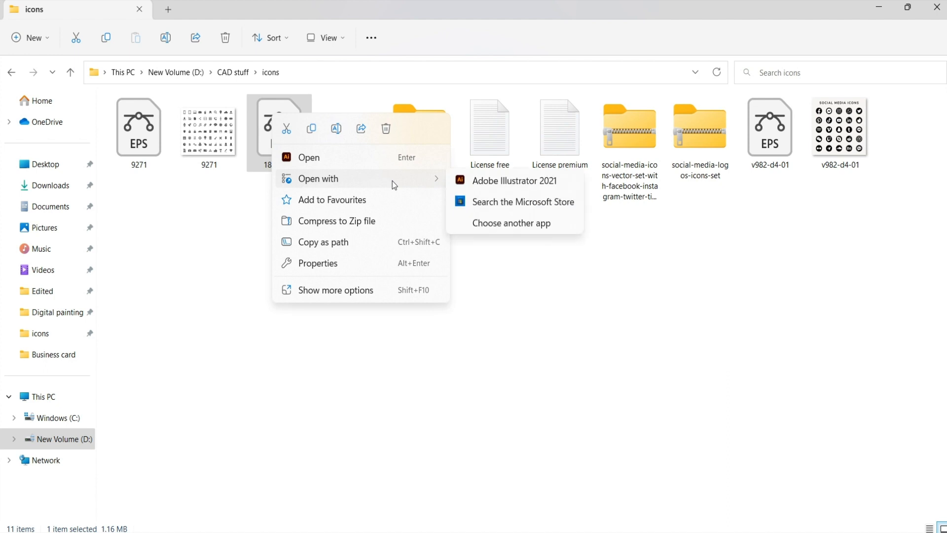
{"action": "left_click", "coordinate": [525, 221]}
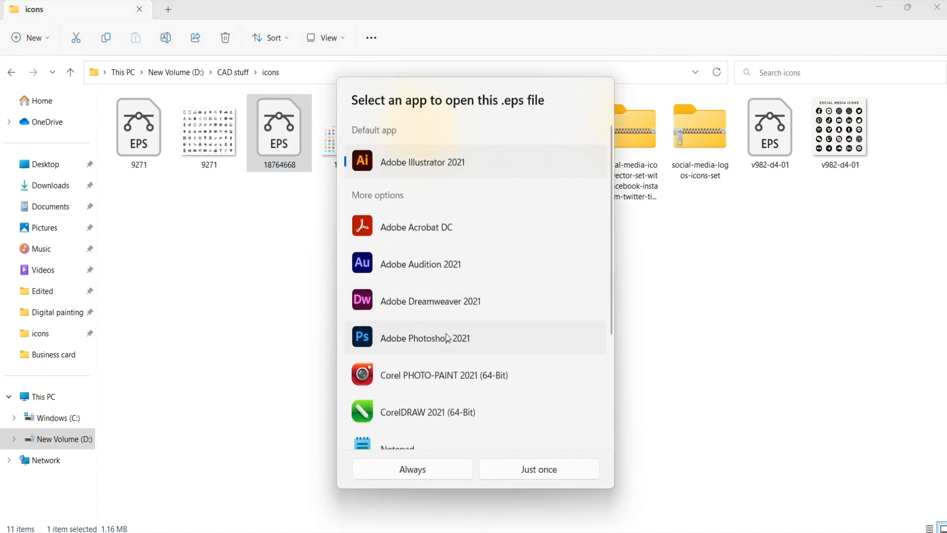
{"action": "scroll", "coordinate": [447, 318], "scroll_direction": "down", "scroll_amount": 3}
{"action": "left_click", "coordinate": [402, 248]}
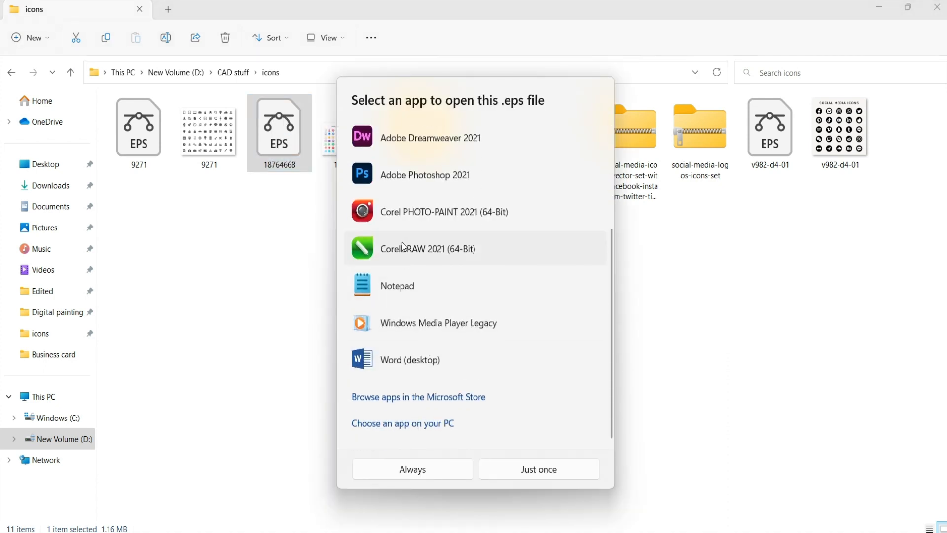
{"action": "left_click", "coordinate": [516, 472]}
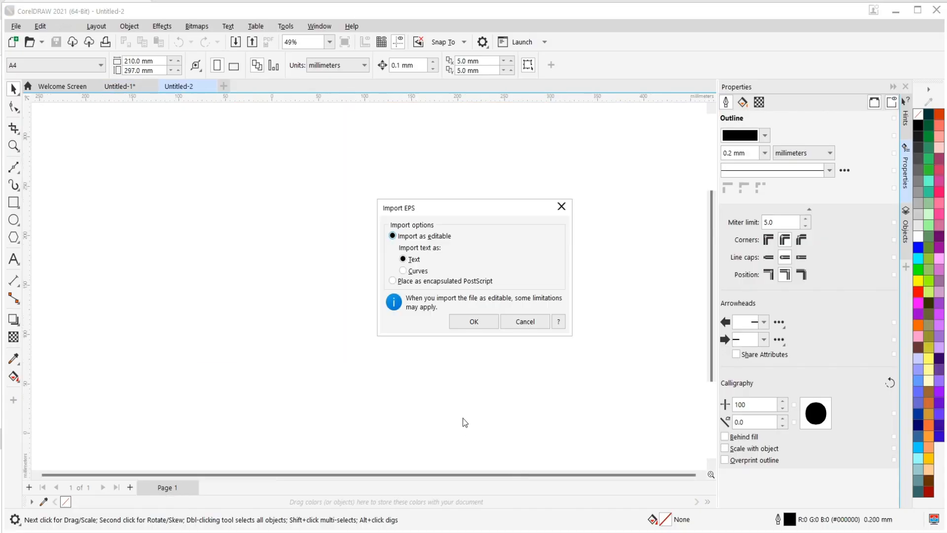
{"action": "left_click", "coordinate": [474, 323]}
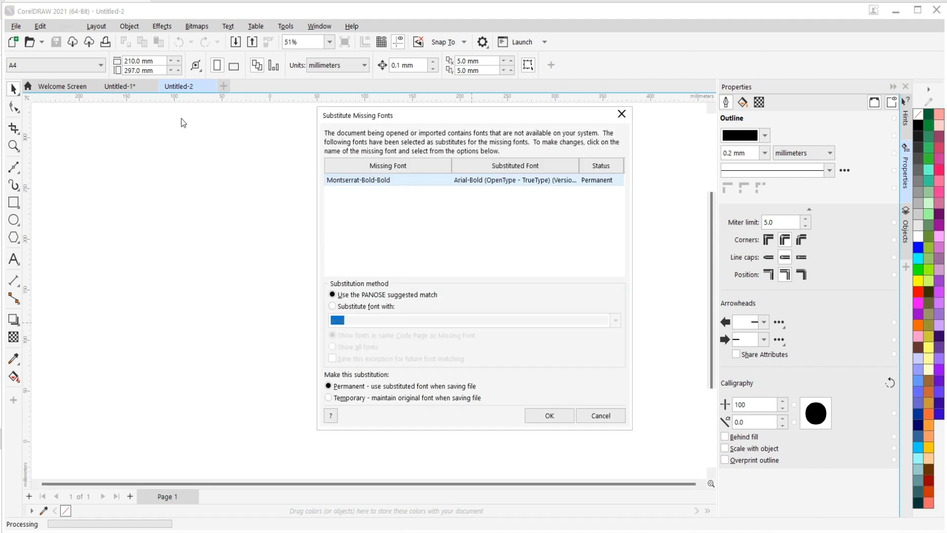
{"action": "left_click", "coordinate": [560, 413]}
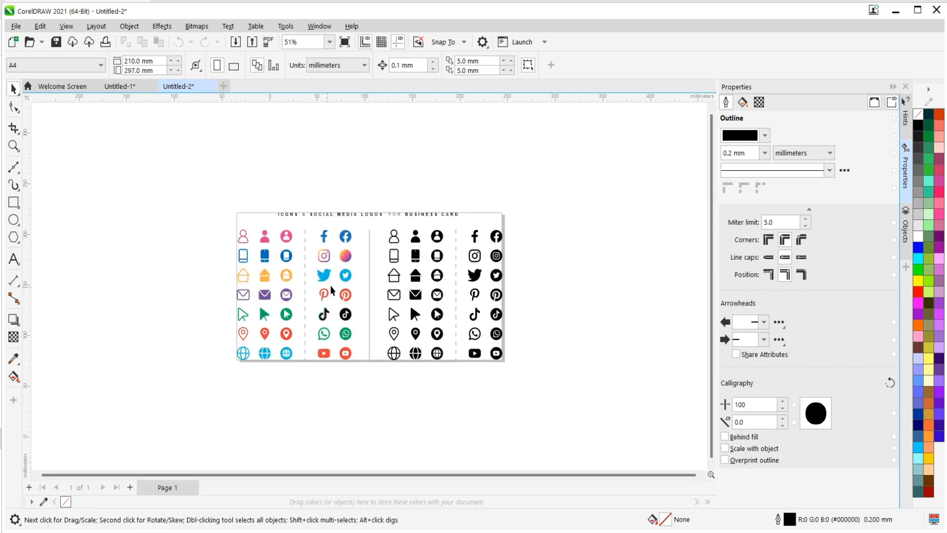
Group all seven parts of the black circular globe icon in the bottom row of the icon sheet.
{"action": "left_click", "coordinate": [436, 357]}
{"action": "scroll", "coordinate": [434, 358], "scroll_direction": "up", "scroll_amount": 4}
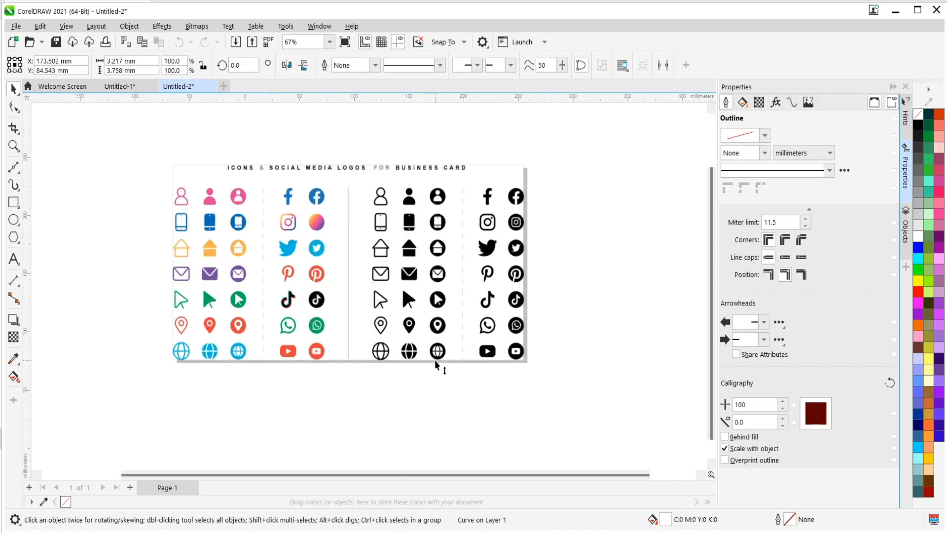
{"action": "scroll", "coordinate": [432, 356], "scroll_direction": "up", "scroll_amount": 4}
{"action": "left_click", "coordinate": [459, 262]}
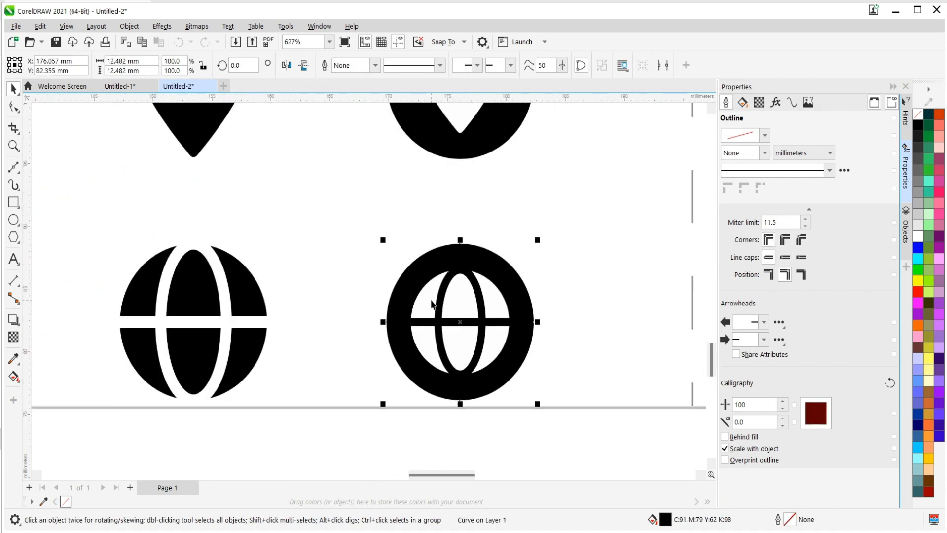
{"action": "left_click_drag", "start_coordinate": [421, 273], "coordinate": [383, 290]}
{"action": "key", "text": "ctrl+z"}
{"action": "left_click", "coordinate": [431, 299], "text": "shift"}
{"action": "left_click", "coordinate": [460, 297], "text": "shift"}
{"action": "left_click", "coordinate": [491, 344], "text": "shift"}
{"action": "left_click", "coordinate": [460, 346], "text": "shift"}
{"action": "left_click", "coordinate": [428, 347], "text": "shift"}
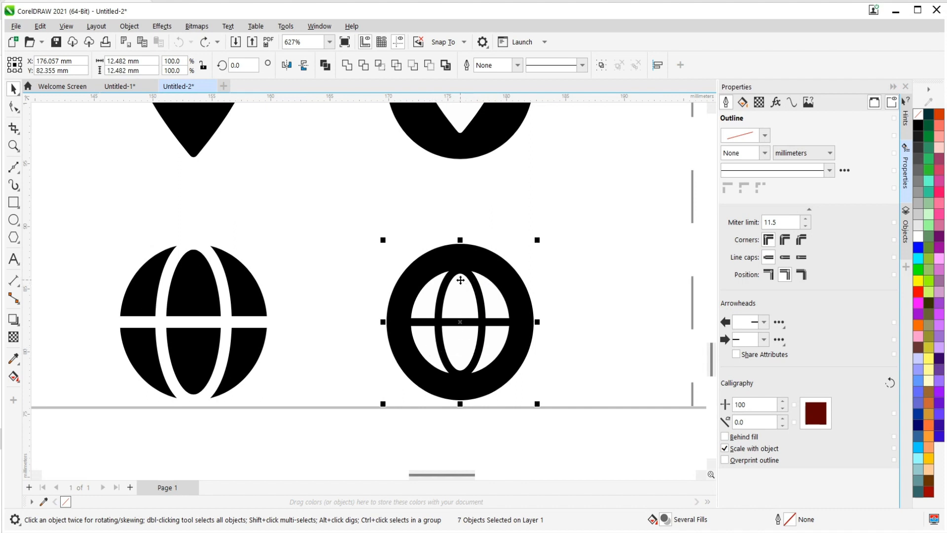
{"action": "right_click", "coordinate": [460, 280]}
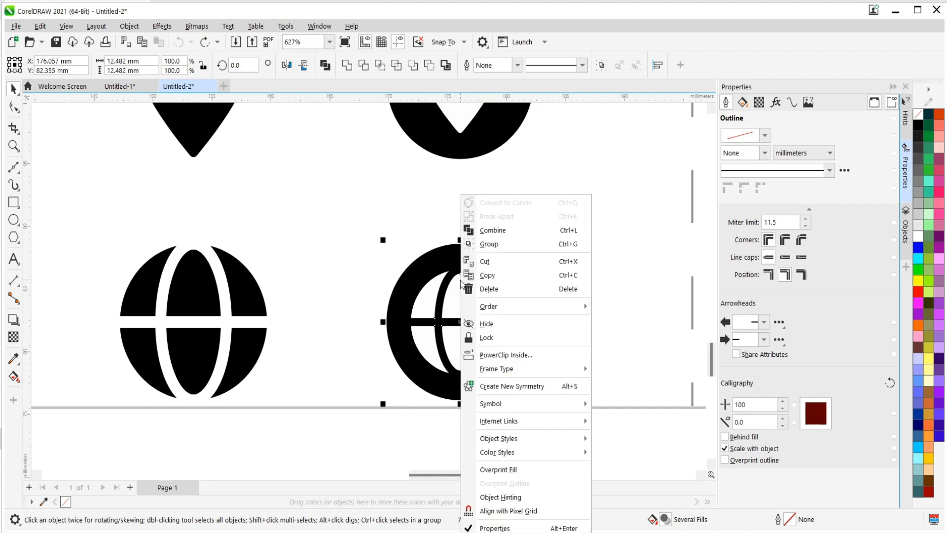
{"action": "left_click", "coordinate": [503, 246]}
{"action": "mouse_move", "coordinate": [504, 280]}
{"action": "left_mouse_down"}
{"action": "mouse_move", "coordinate": [546, 280]}
{"action": "mouse_move", "coordinate": [489, 273]}
{"action": "left_mouse_up"}
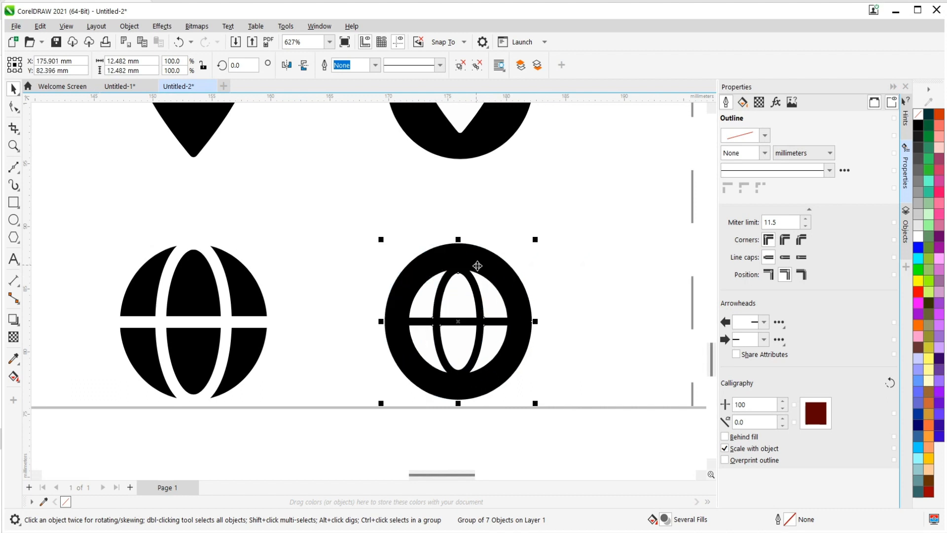
Copy the grouped globe icon and paste it into the business card document Untitled-1.
{"action": "right_click", "coordinate": [479, 267]}
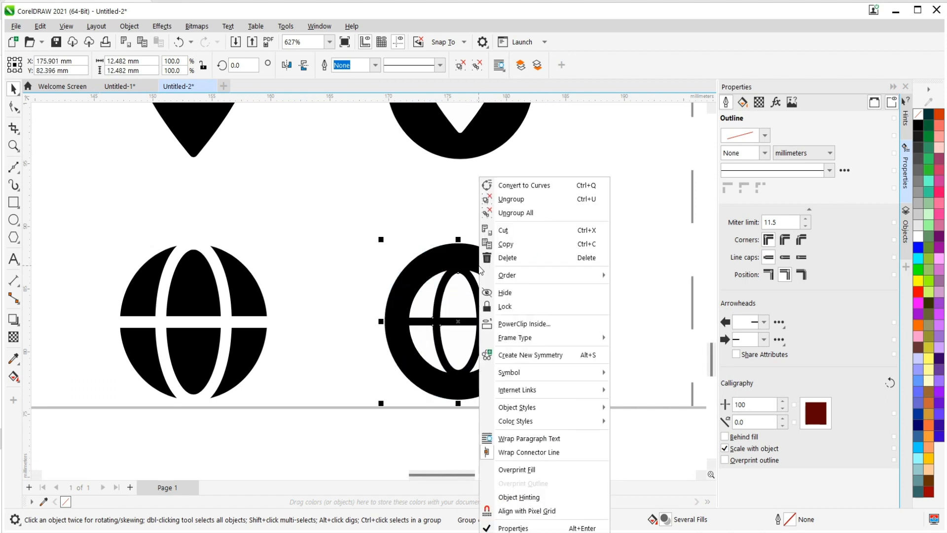
{"action": "left_click", "coordinate": [510, 245]}
{"action": "left_click", "coordinate": [121, 87]}
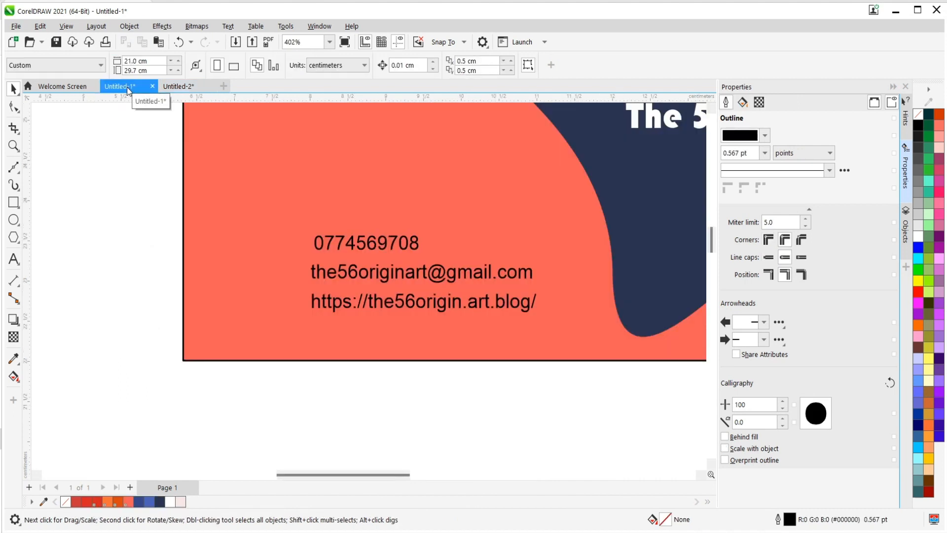
{"action": "right_click", "coordinate": [239, 193]}
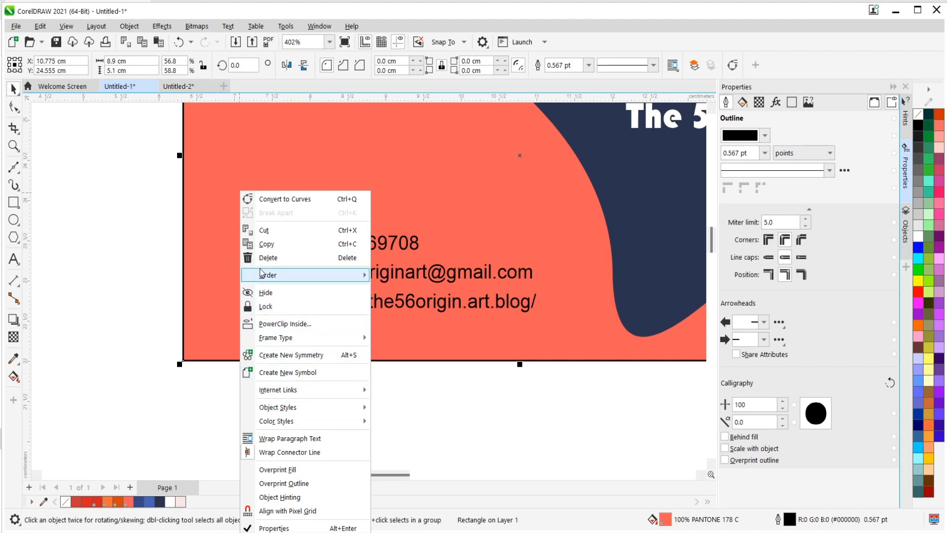
{"action": "mouse_move", "coordinate": [267, 275]}
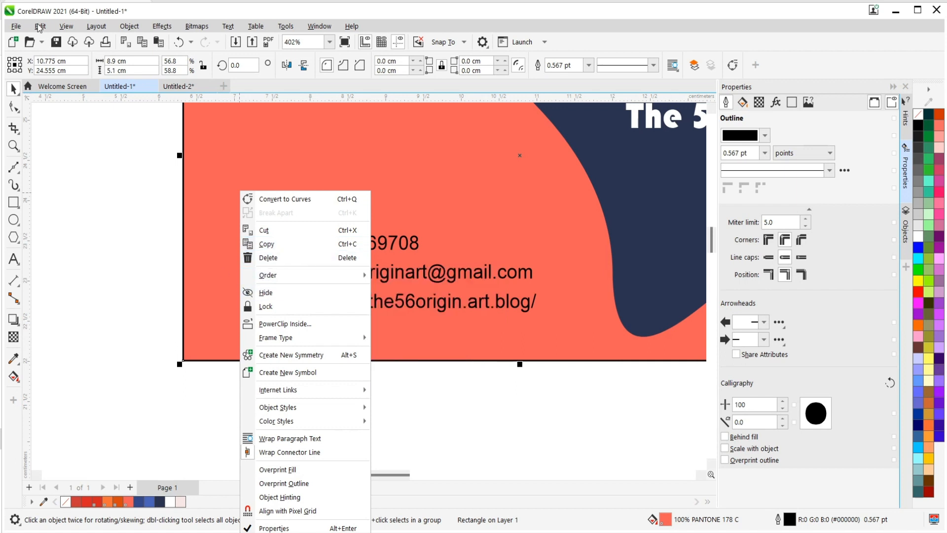
{"action": "left_click", "coordinate": [40, 27]}
{"action": "left_click", "coordinate": [56, 127]}
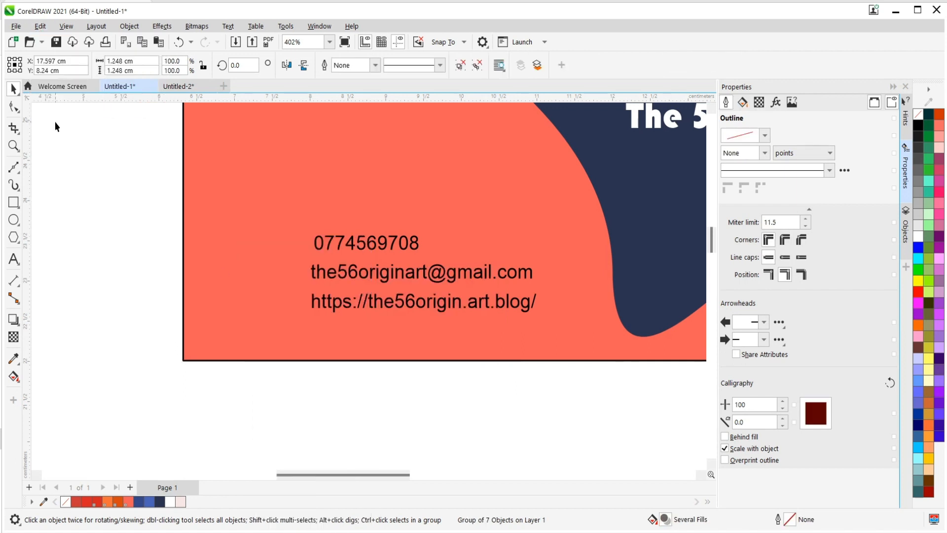
Move the globe icon onto the card beside the website line and scale it to about 0.44 cm.
{"action": "scroll", "coordinate": [255, 288], "scroll_direction": "down", "scroll_amount": 6}
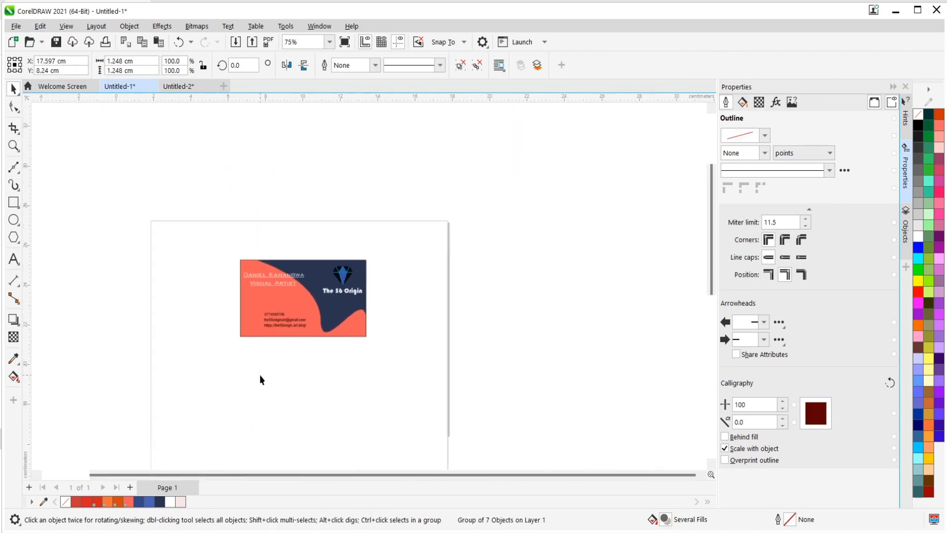
{"action": "scroll", "coordinate": [315, 414], "scroll_direction": "up", "scroll_amount": 3}
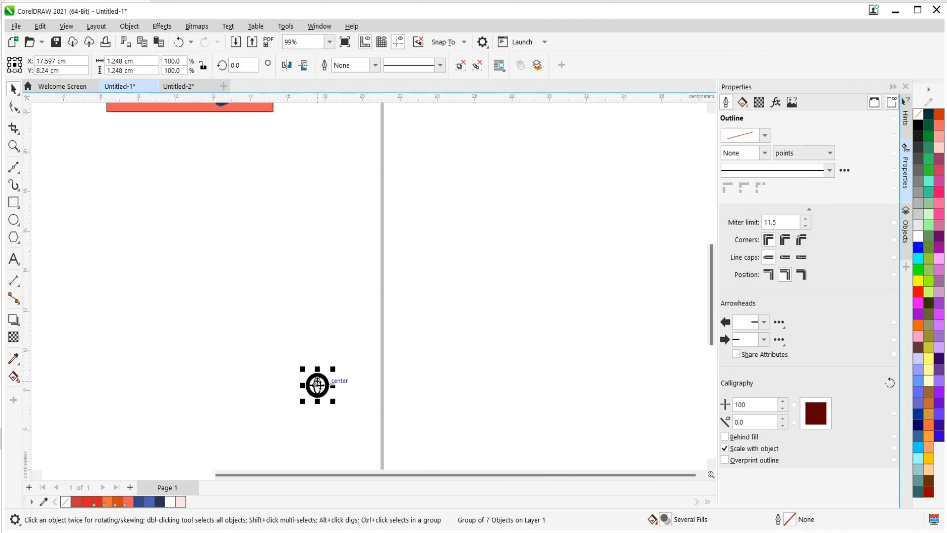
{"action": "left_click_drag", "start_coordinate": [317, 384], "coordinate": [131, 140]}
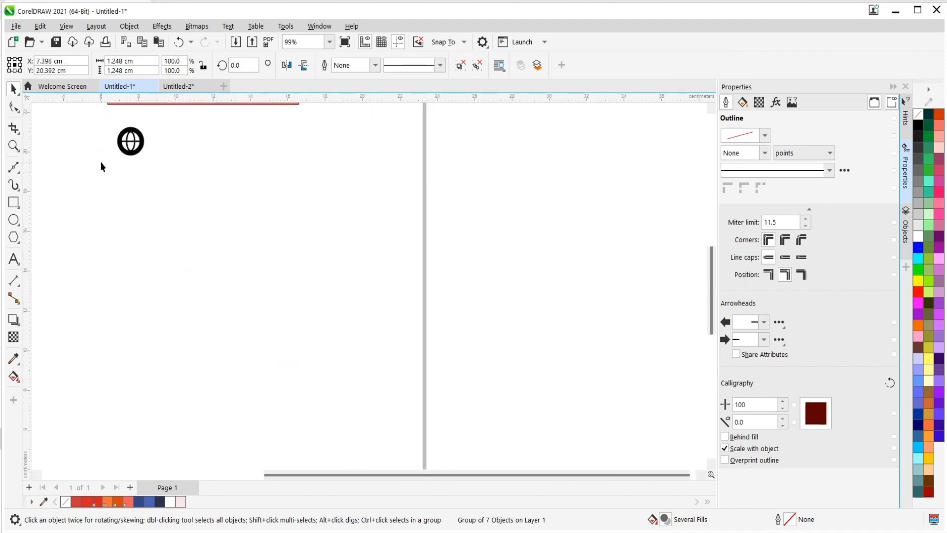
{"action": "scroll", "coordinate": [201, 277], "scroll_direction": "up", "scroll_amount": 1}
{"action": "scroll", "coordinate": [184, 157], "scroll_direction": "up", "scroll_amount": 2}
{"action": "left_click_drag", "start_coordinate": [253, 254], "coordinate": [217, 154]}
{"action": "left_click", "coordinate": [242, 265]}
{"action": "scroll", "coordinate": [330, 269], "scroll_direction": "up", "scroll_amount": 2}
{"action": "scroll", "coordinate": [277, 271], "scroll_direction": "up", "scroll_amount": 2}
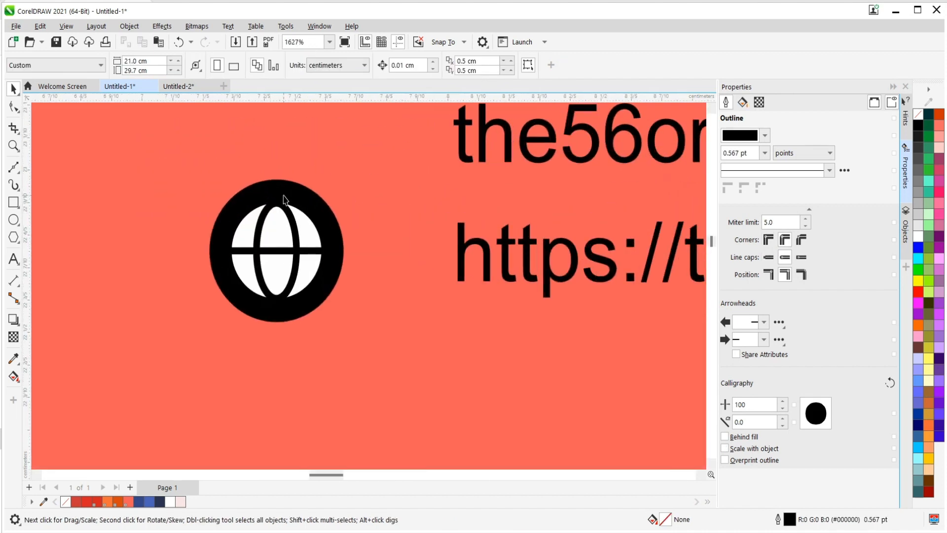
{"action": "left_click_drag", "start_coordinate": [283, 200], "coordinate": [353, 208]}
{"action": "scroll", "coordinate": [184, 256], "scroll_direction": "down", "scroll_amount": 4}
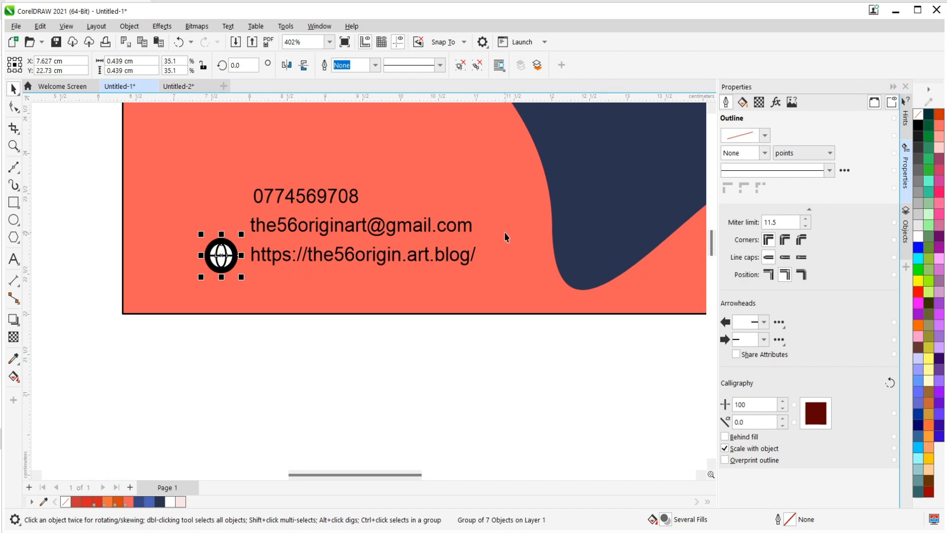
Group the flap and body of the solid black envelope icon on the Untitled-2 icon sheet.
{"action": "left_click", "coordinate": [185, 87]}
{"action": "scroll", "coordinate": [341, 318], "scroll_direction": "down", "scroll_amount": 2}
{"action": "scroll", "coordinate": [247, 323], "scroll_direction": "down", "scroll_amount": 3}
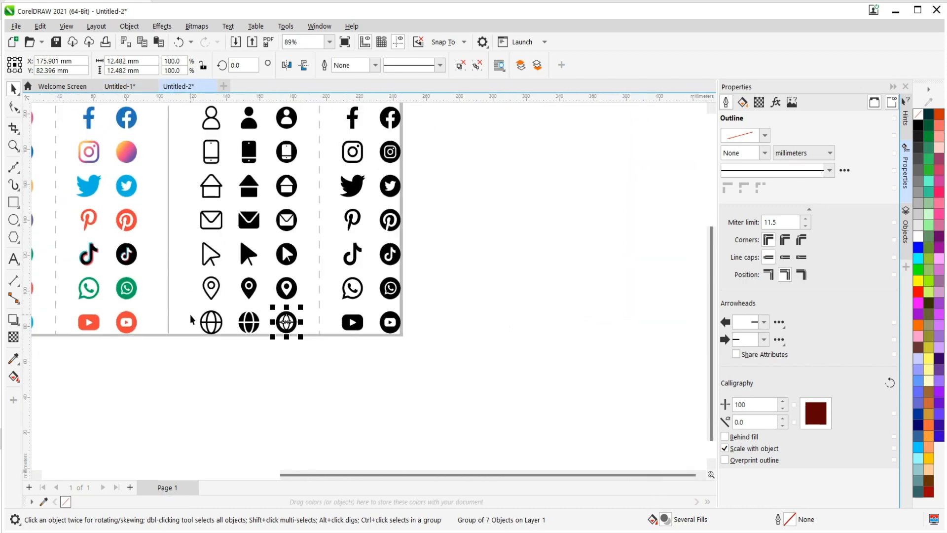
{"action": "scroll", "coordinate": [217, 227], "scroll_direction": "up", "scroll_amount": 2}
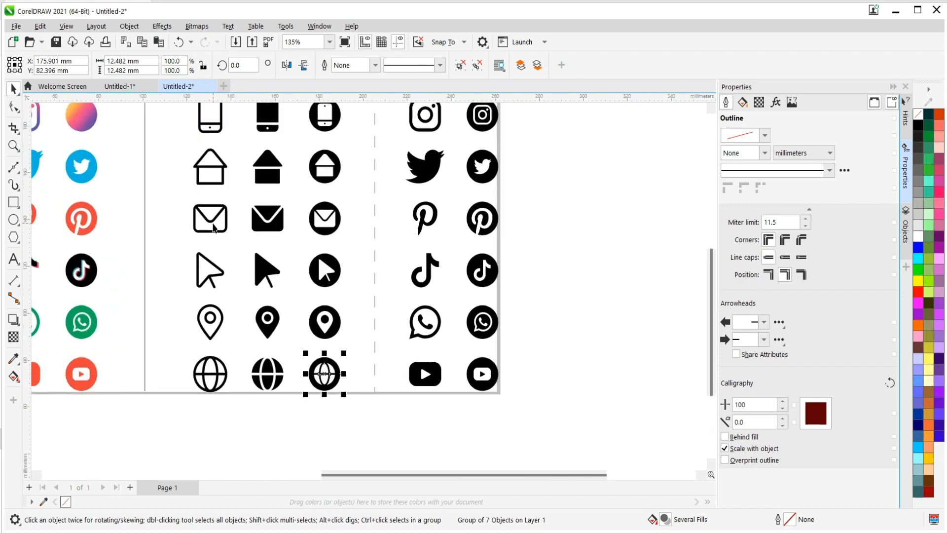
{"action": "left_click", "coordinate": [269, 207]}
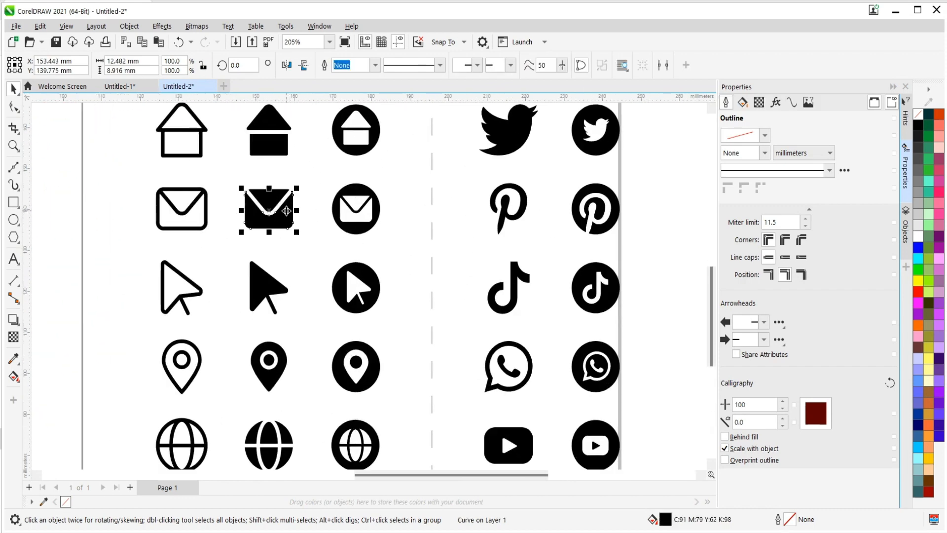
{"action": "scroll", "coordinate": [262, 195], "scroll_direction": "up", "scroll_amount": 2}
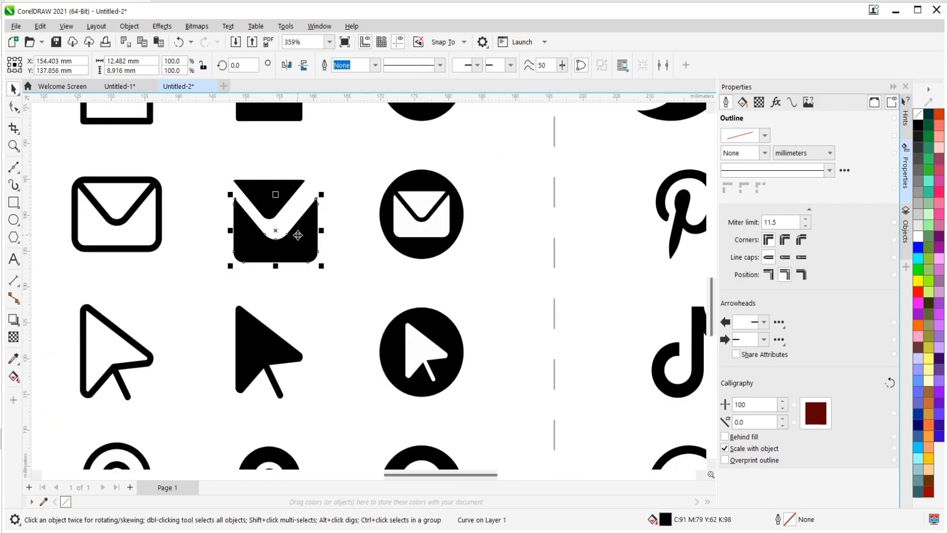
{"action": "key", "text": "ctrl+z"}
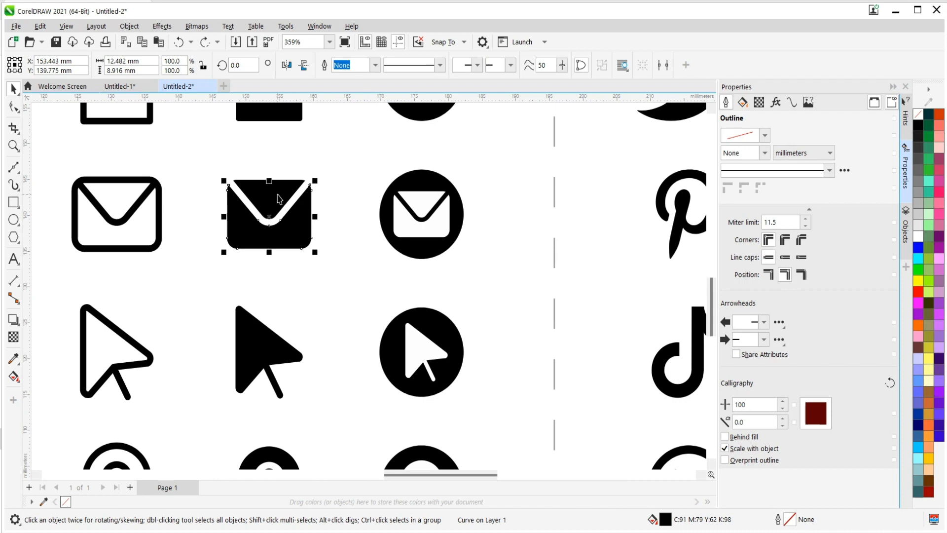
{"action": "left_click", "coordinate": [277, 196], "text": "shift"}
{"action": "right_click", "coordinate": [278, 195]}
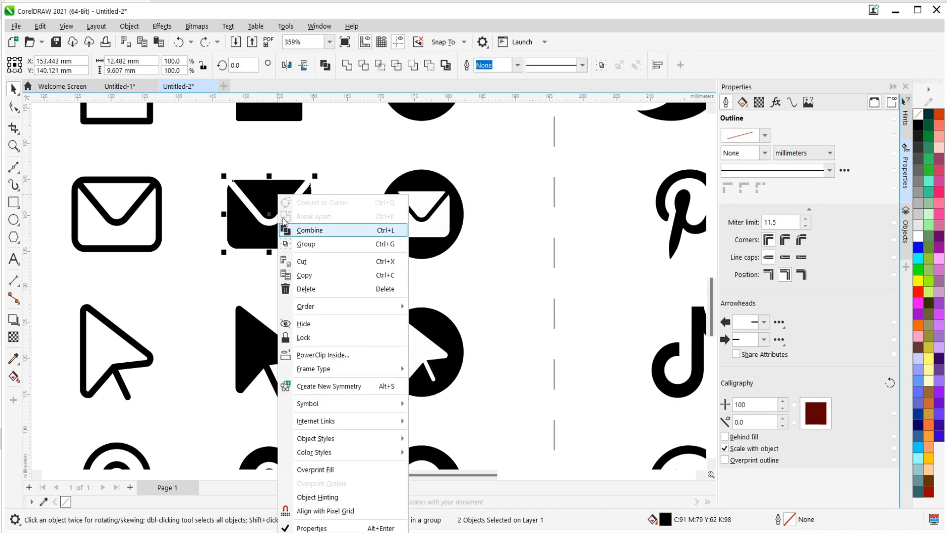
{"action": "left_click", "coordinate": [316, 244]}
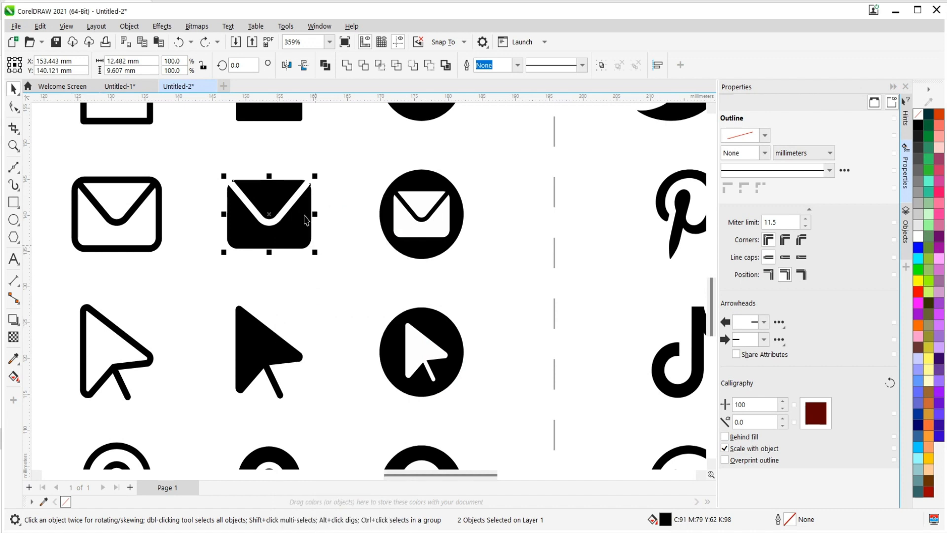
Copy the grouped envelope icon and paste it into the business card document Untitled-1.
{"action": "right_click", "coordinate": [295, 247]}
{"action": "left_click", "coordinate": [321, 244]}
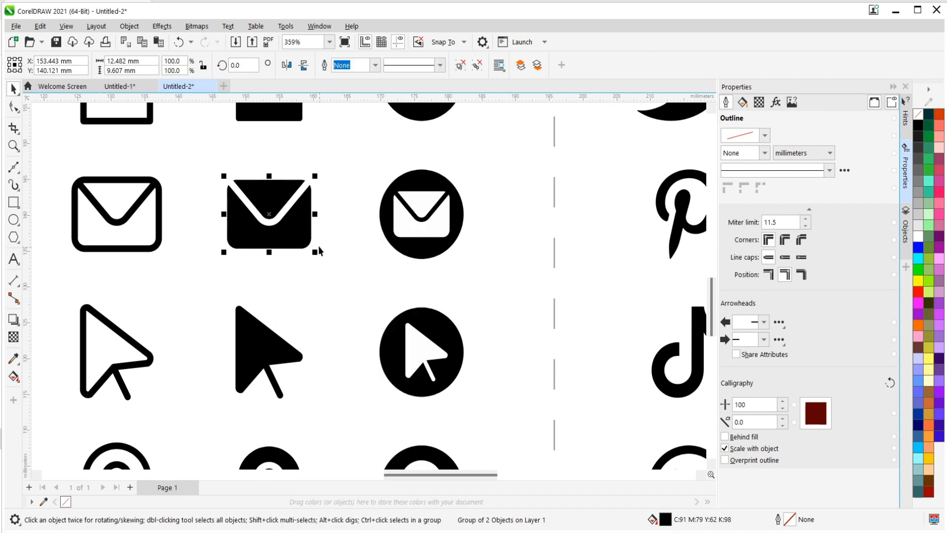
{"action": "left_click", "coordinate": [139, 87]}
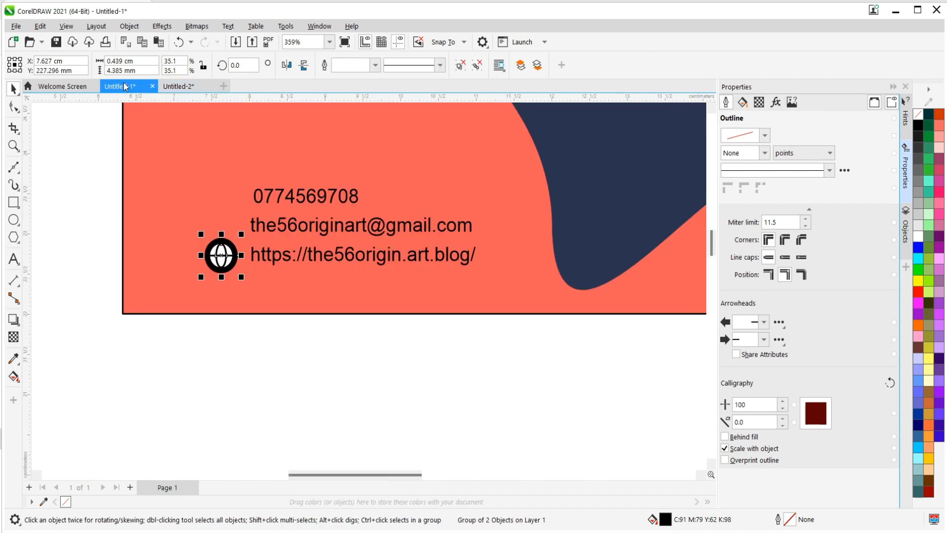
{"action": "left_click", "coordinate": [40, 27]}
{"action": "left_click", "coordinate": [68, 132]}
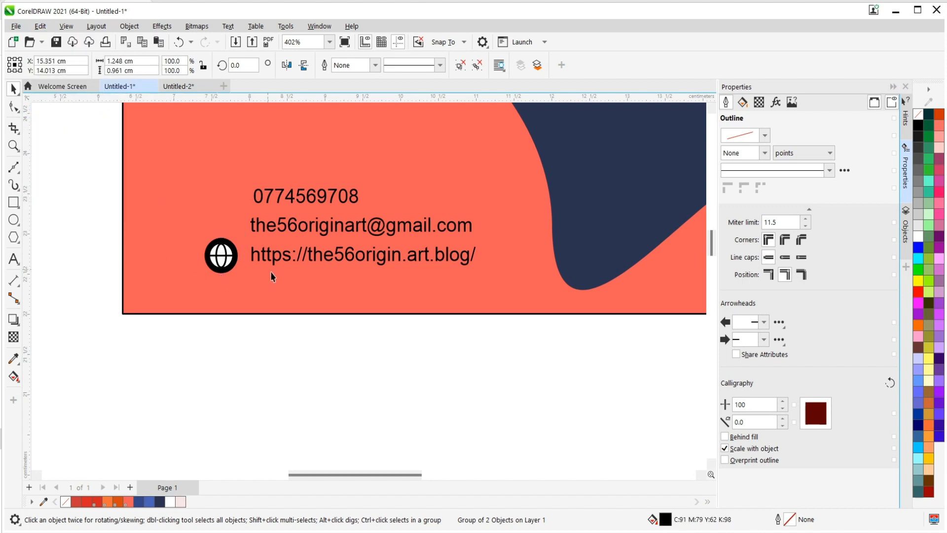
Move the envelope icon beside the card's e-mail line, above the globe, and scale it to about 0.48 × 0.37 cm.
{"action": "scroll", "coordinate": [259, 260], "scroll_direction": "down", "scroll_amount": 3}
{"action": "scroll", "coordinate": [237, 314], "scroll_direction": "down", "scroll_amount": 2}
{"action": "scroll", "coordinate": [353, 452], "scroll_direction": "up", "scroll_amount": 2}
{"action": "left_click_drag", "start_coordinate": [366, 425], "coordinate": [129, 176]}
{"action": "scroll", "coordinate": [130, 177], "scroll_direction": "up", "scroll_amount": 5}
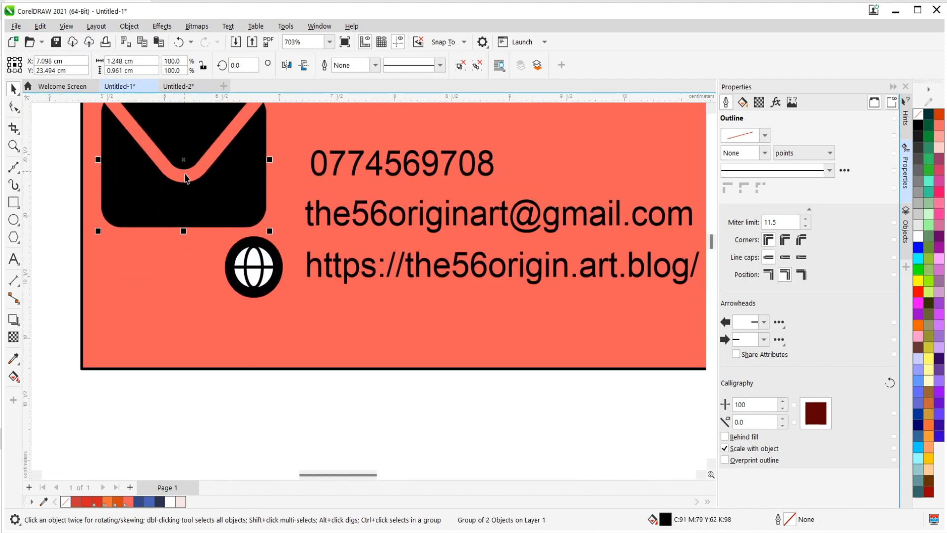
{"action": "mouse_move", "coordinate": [270, 231]}
{"action": "left_mouse_down"}
{"action": "mouse_move", "coordinate": [202, 158]}
{"action": "mouse_move", "coordinate": [175, 145]}
{"action": "mouse_move", "coordinate": [276, 219]}
{"action": "mouse_move", "coordinate": [265, 217]}
{"action": "left_mouse_up"}
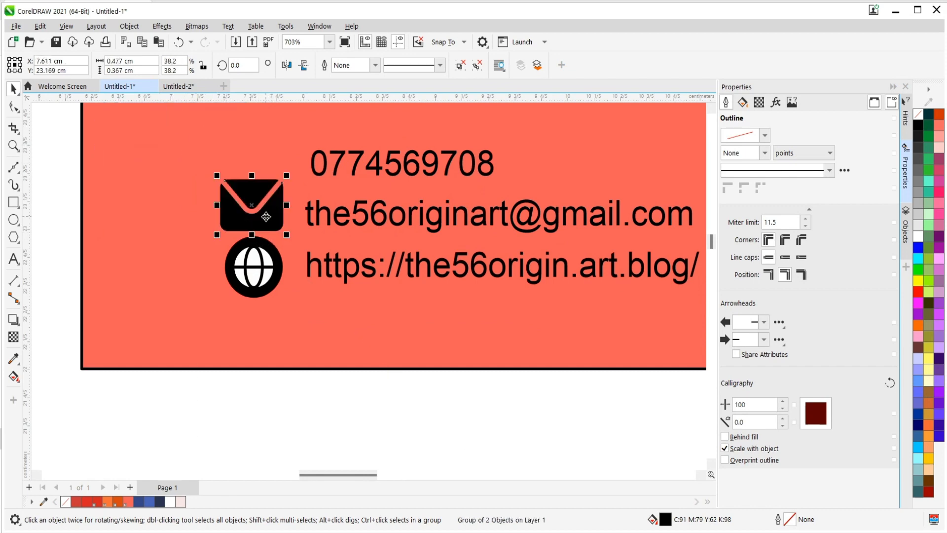
Scale the envelope icon to about 0.38 × 0.29 cm and the globe to about 0.37 cm, and line them up vertically.
{"action": "left_click_drag", "start_coordinate": [282, 182], "coordinate": [281, 192]}
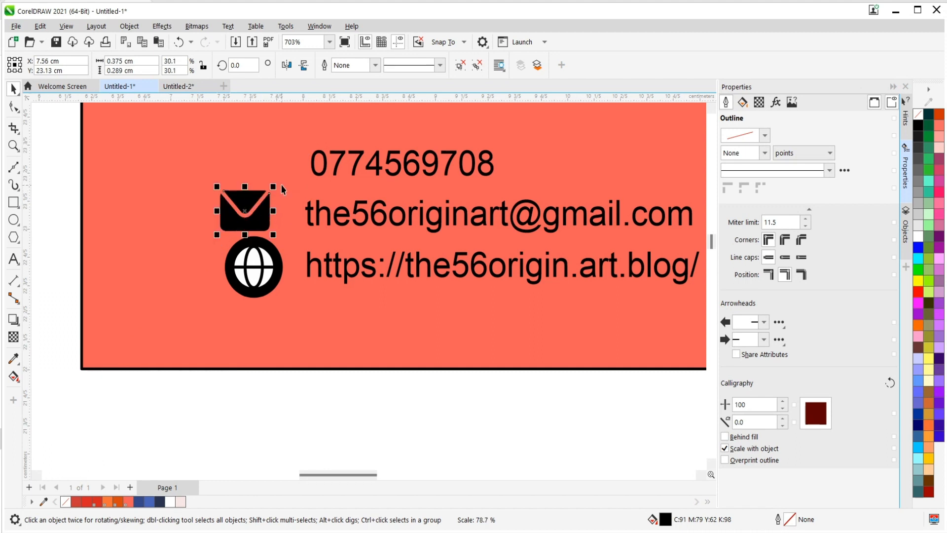
{"action": "left_click_drag", "start_coordinate": [265, 225], "coordinate": [279, 241]}
{"action": "left_click", "coordinate": [275, 274]}
{"action": "left_click_drag", "start_coordinate": [271, 280], "coordinate": [272, 271]}
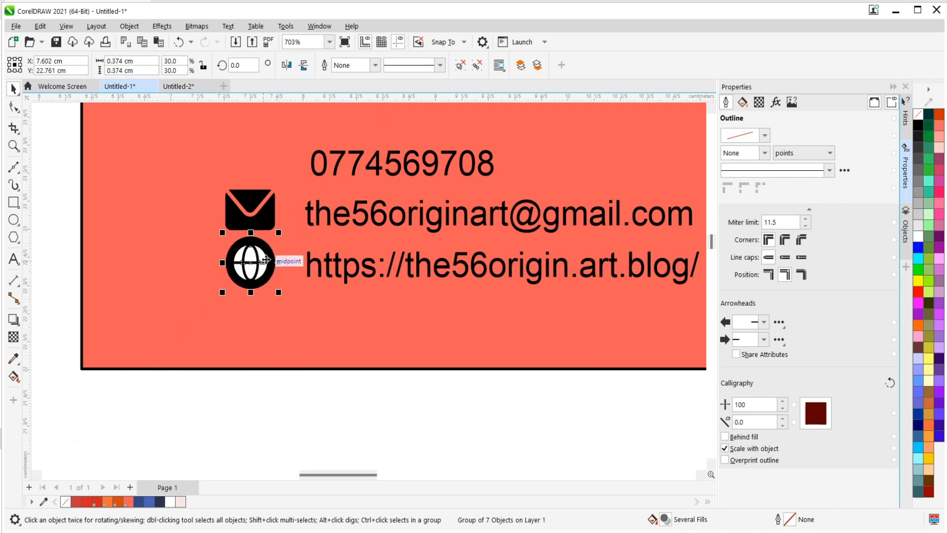
Group the circle and both phone parts of the circled mobile phone icon on the Untitled-2 icon sheet.
{"action": "left_click", "coordinate": [178, 87]}
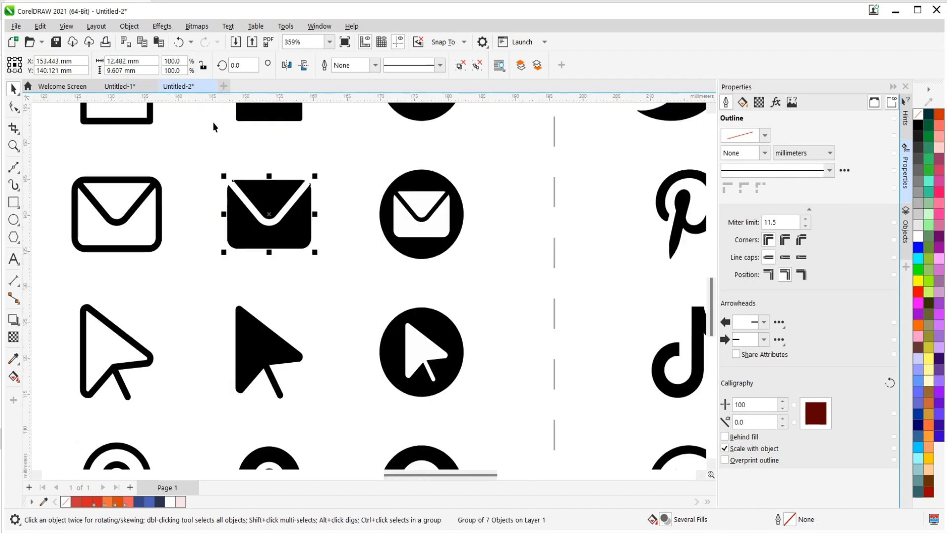
{"action": "scroll", "coordinate": [220, 268], "scroll_direction": "down", "scroll_amount": 3}
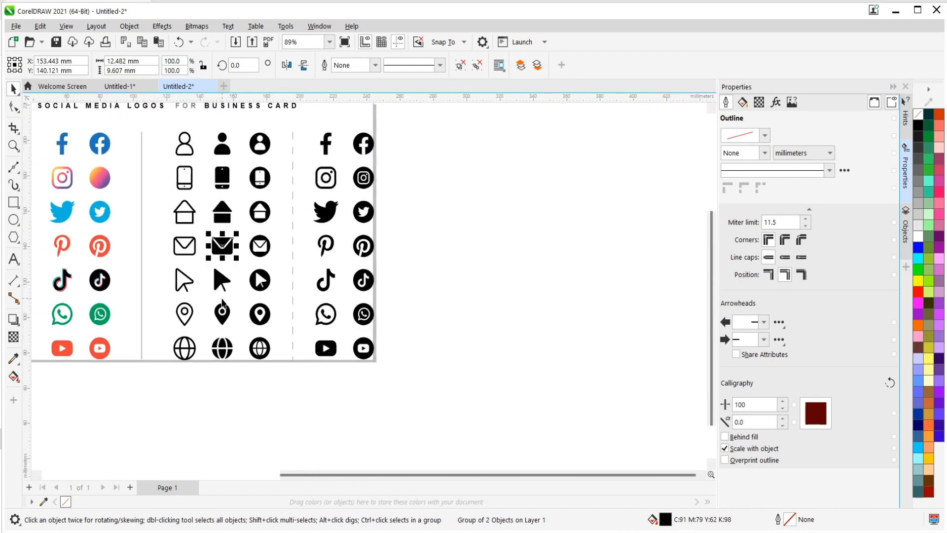
{"action": "scroll", "coordinate": [253, 175], "scroll_direction": "up", "scroll_amount": 4}
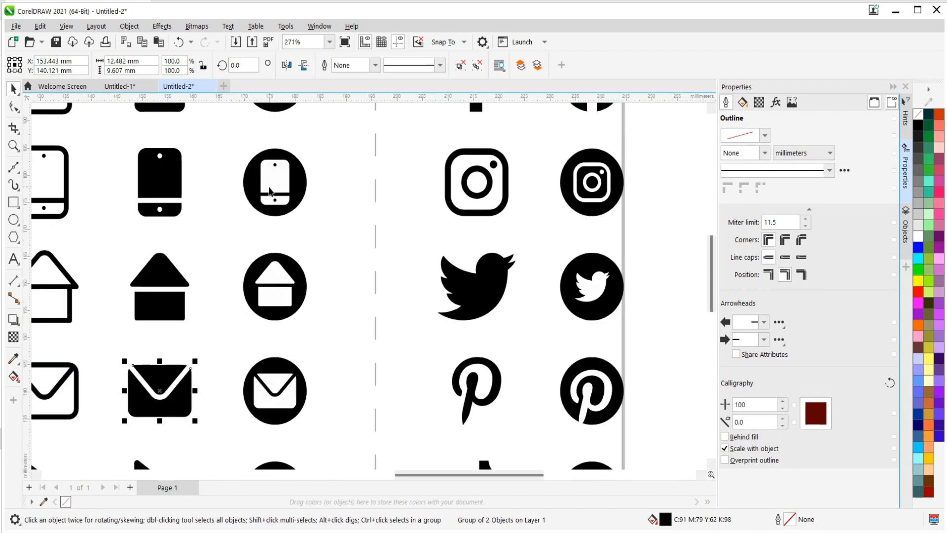
{"action": "left_click", "coordinate": [266, 184]}
{"action": "scroll", "coordinate": [272, 188], "scroll_direction": "up", "scroll_amount": 2}
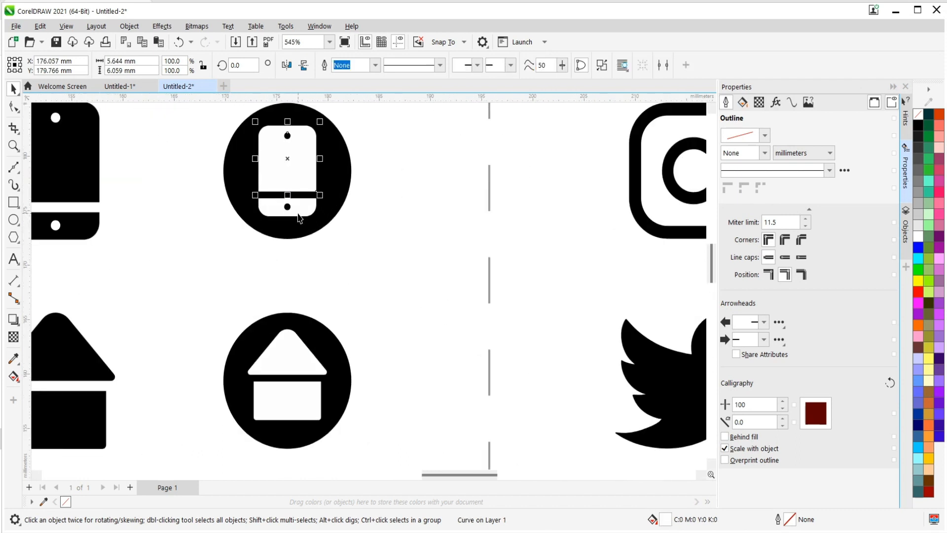
{"action": "left_click_drag", "start_coordinate": [289, 148], "coordinate": [325, 175]}
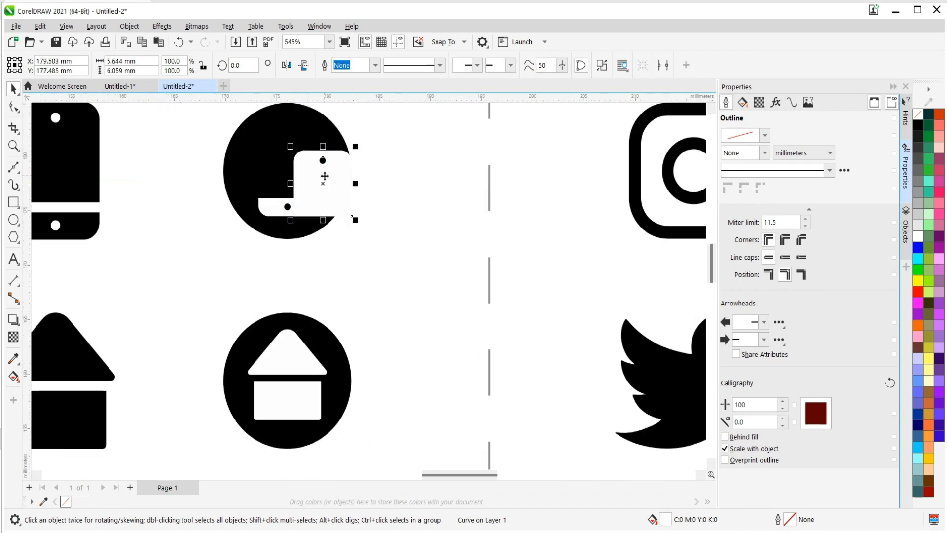
{"action": "key", "text": "ctrl+z"}
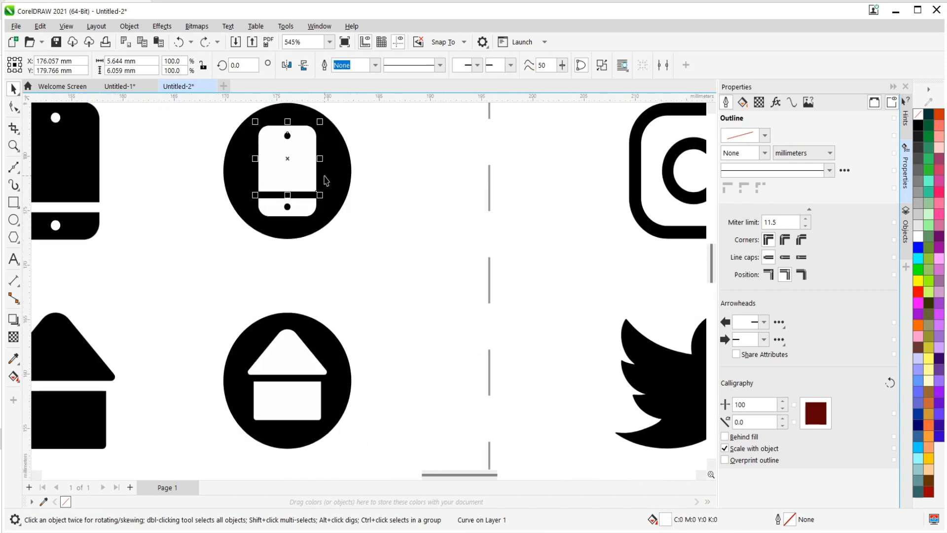
{"action": "left_click", "coordinate": [303, 215], "text": "shift"}
{"action": "left_click", "coordinate": [345, 173], "text": "shift"}
{"action": "right_click", "coordinate": [293, 162]}
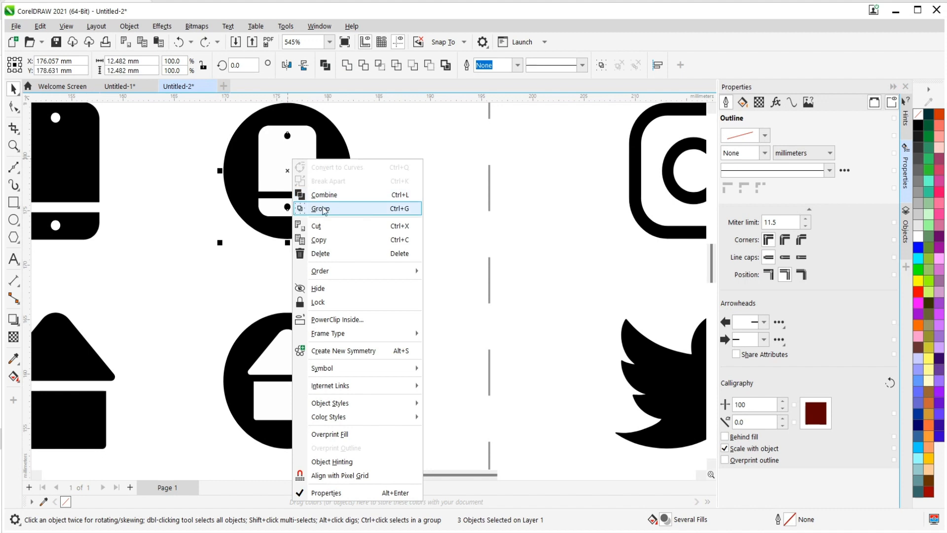
{"action": "left_click", "coordinate": [322, 209]}
Copy the grouped circled phone icon and paste it into the business card document Untitled-1.
{"action": "right_click", "coordinate": [284, 159]}
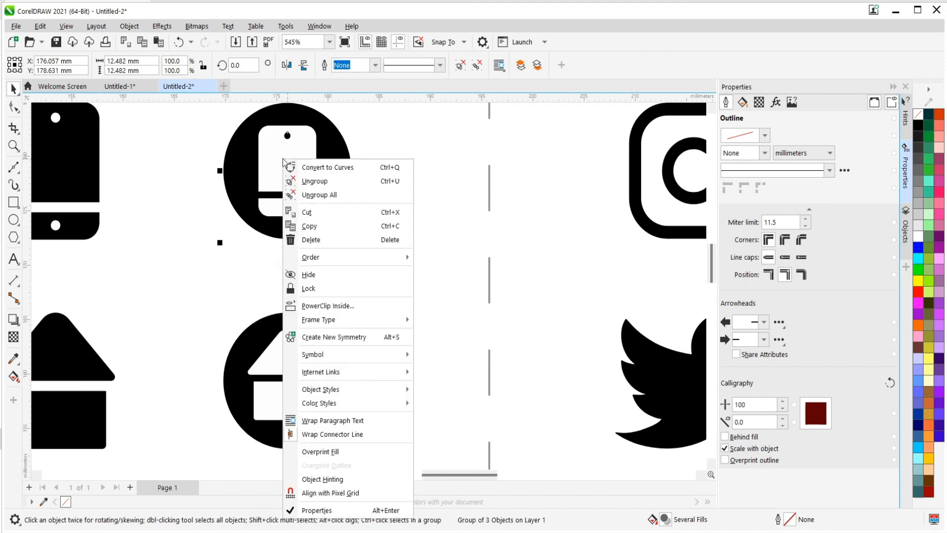
{"action": "left_click", "coordinate": [311, 227]}
{"action": "left_click", "coordinate": [119, 86]}
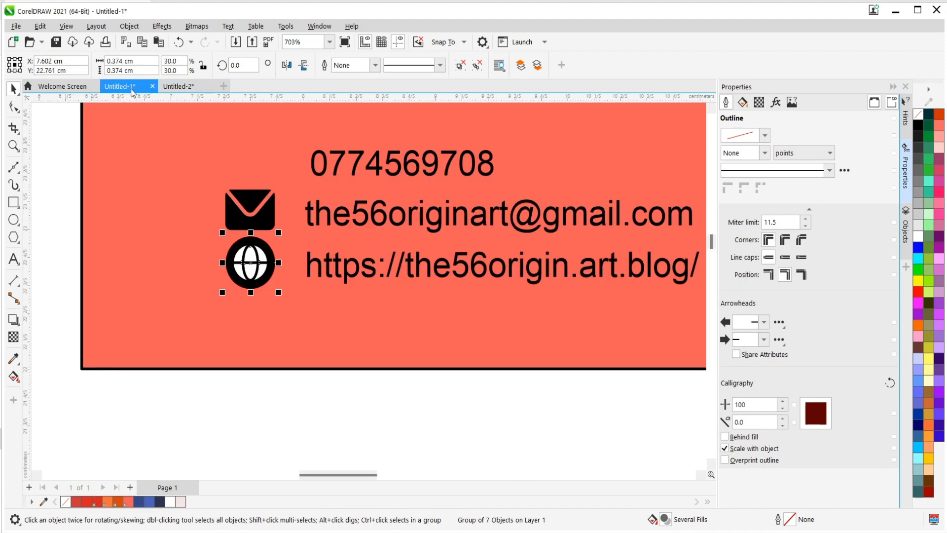
{"action": "left_click", "coordinate": [39, 26]}
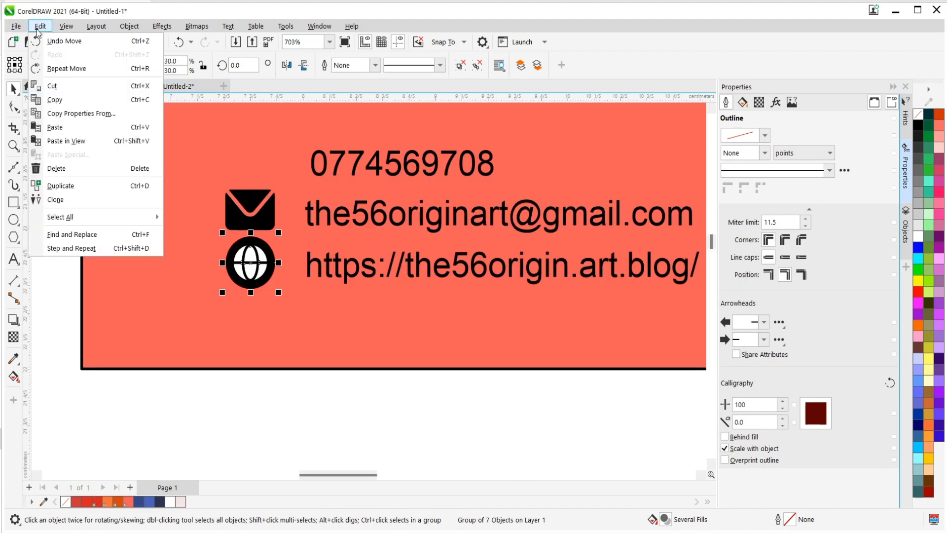
{"action": "left_click", "coordinate": [54, 127]}
Move the phone icon beside the card's phone number, above the envelope, and scale it to nearly match the globe's width.
{"action": "scroll", "coordinate": [268, 293], "scroll_direction": "down", "scroll_amount": 8}
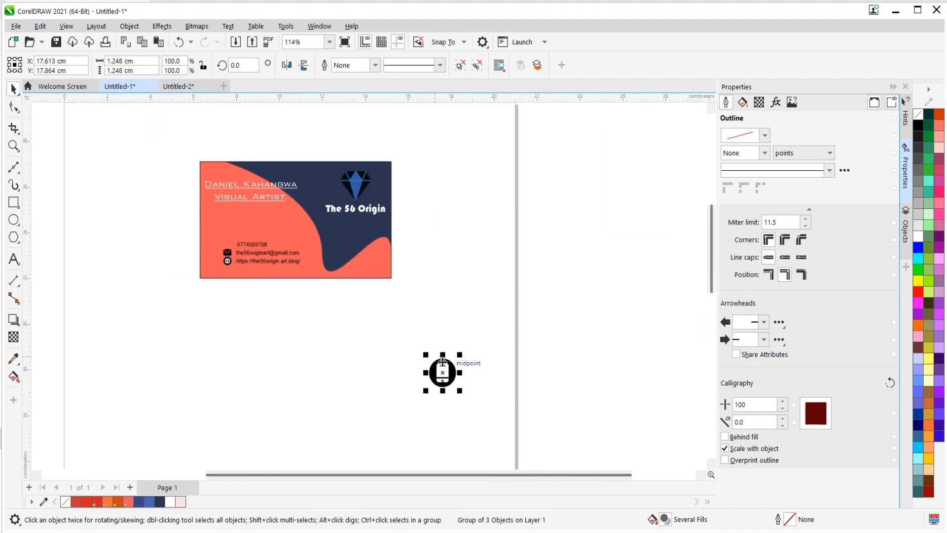
{"action": "left_click_drag", "start_coordinate": [447, 371], "coordinate": [231, 245]}
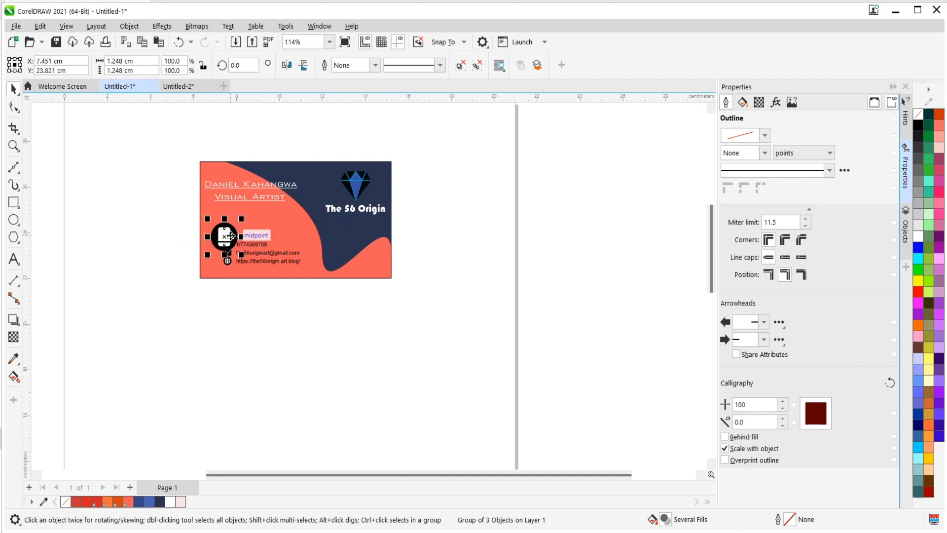
{"action": "scroll", "coordinate": [232, 242], "scroll_direction": "up", "scroll_amount": 3}
{"action": "scroll", "coordinate": [231, 238], "scroll_direction": "up", "scroll_amount": 5}
{"action": "left_click_drag", "start_coordinate": [294, 139], "coordinate": [208, 275]}
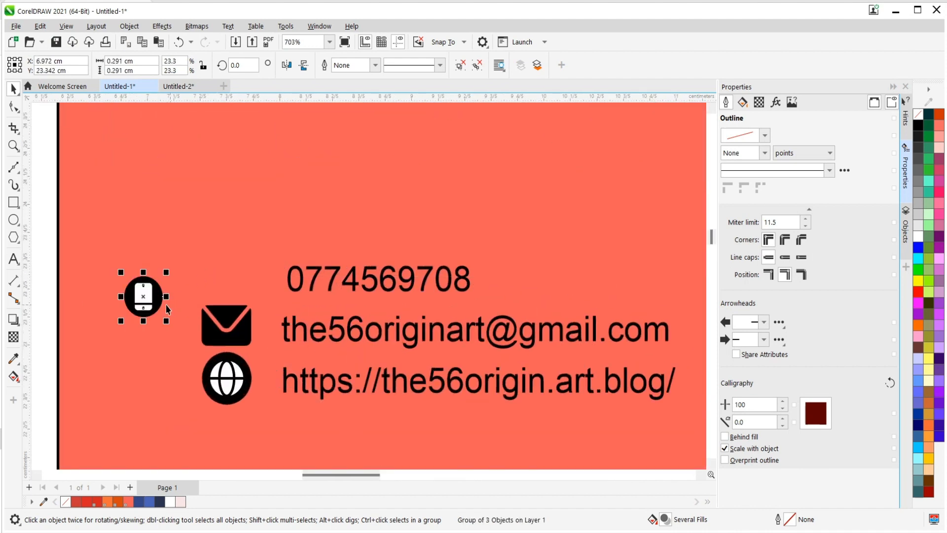
{"action": "left_click_drag", "start_coordinate": [148, 309], "coordinate": [231, 284]}
{"action": "left_click_drag", "start_coordinate": [252, 248], "coordinate": [229, 264]}
Nudge the phone number, e-mail and website text lines upward to center each one on its icon.
{"action": "left_click", "coordinate": [303, 265]}
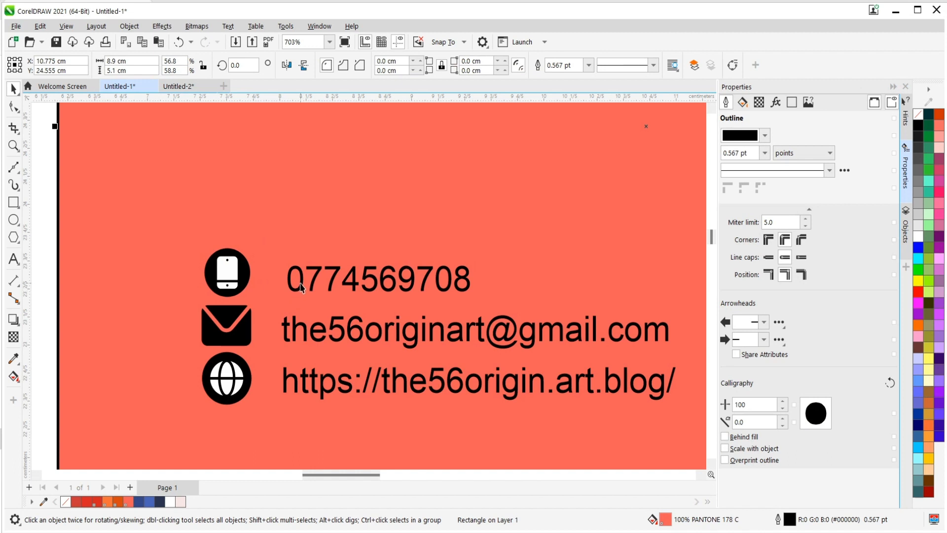
{"action": "left_click", "coordinate": [302, 288]}
{"action": "left_click", "coordinate": [312, 280]}
{"action": "left_click", "coordinate": [317, 271]}
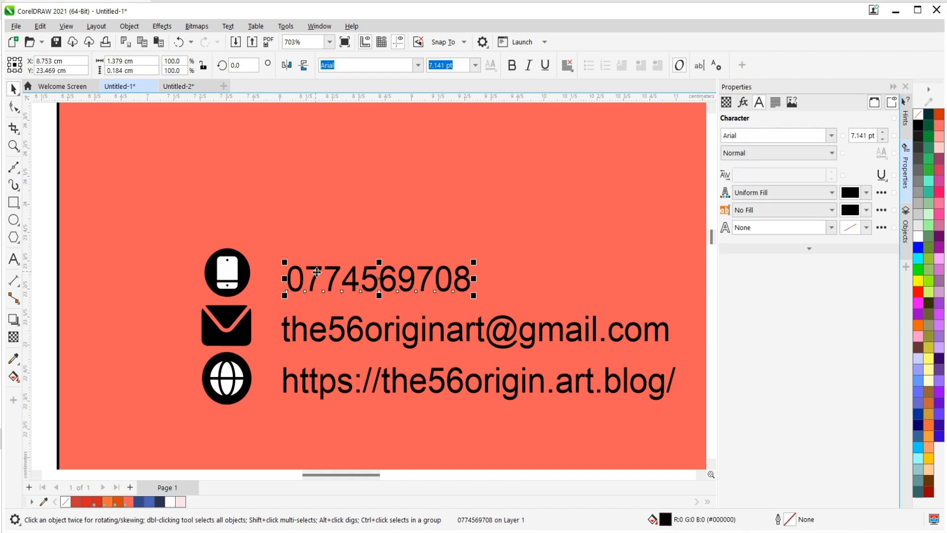
{"action": "left_click_drag", "start_coordinate": [335, 272], "coordinate": [335, 264]}
{"action": "left_click", "coordinate": [335, 325]}
{"action": "left_click_drag", "start_coordinate": [352, 326], "coordinate": [350, 320]}
{"action": "left_click", "coordinate": [390, 387]}
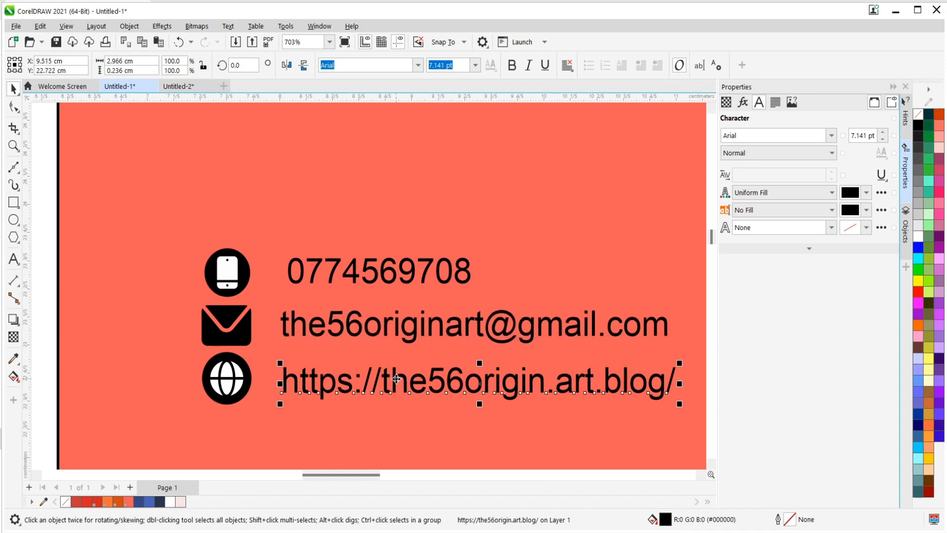
{"action": "left_click_drag", "start_coordinate": [396, 379], "coordinate": [384, 374]}
Examine the whole card layout and the alignment of the contact lines with their icons.
{"action": "scroll", "coordinate": [322, 336], "scroll_direction": "down", "scroll_amount": 3}
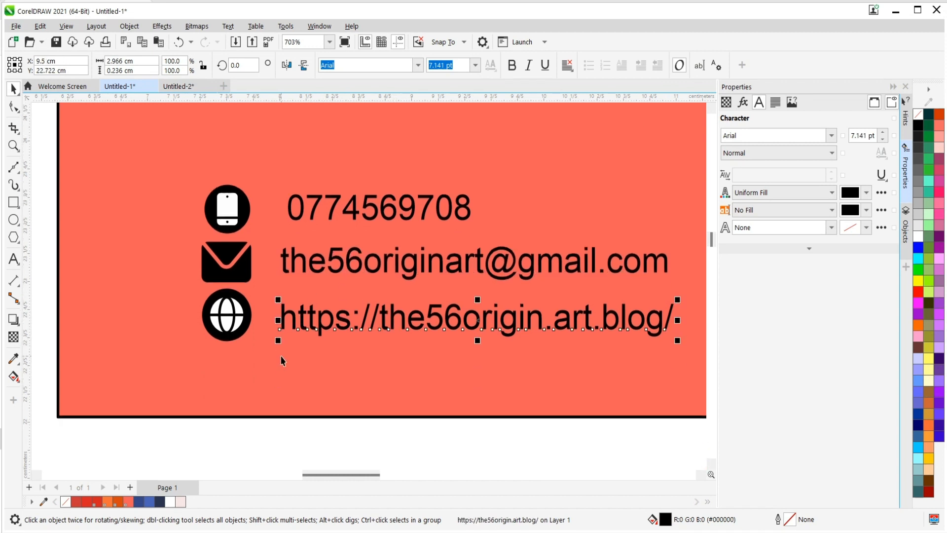
{"action": "scroll", "coordinate": [281, 365], "scroll_direction": "down", "scroll_amount": 4}
{"action": "left_click", "coordinate": [569, 254]}
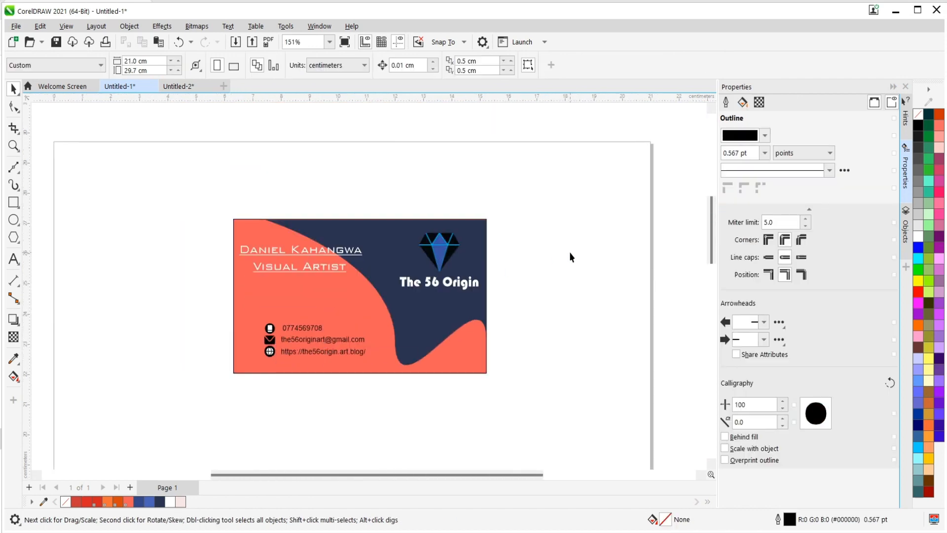
{"action": "scroll", "coordinate": [297, 283], "scroll_direction": "up", "scroll_amount": 2}
{"action": "scroll", "coordinate": [264, 238], "scroll_direction": "down", "scroll_amount": 5}
{"action": "scroll", "coordinate": [421, 266], "scroll_direction": "up", "scroll_amount": 4}
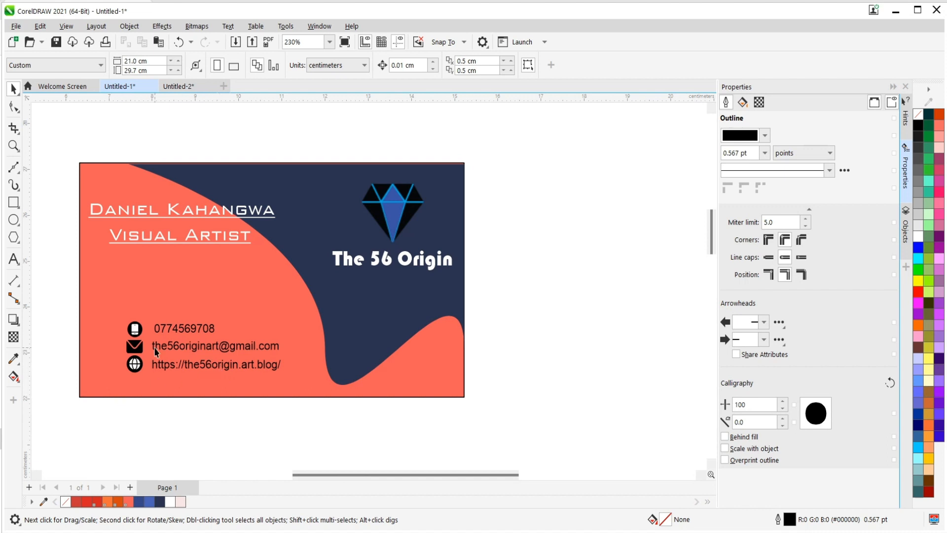
{"action": "scroll", "coordinate": [155, 351], "scroll_direction": "up", "scroll_amount": 2}
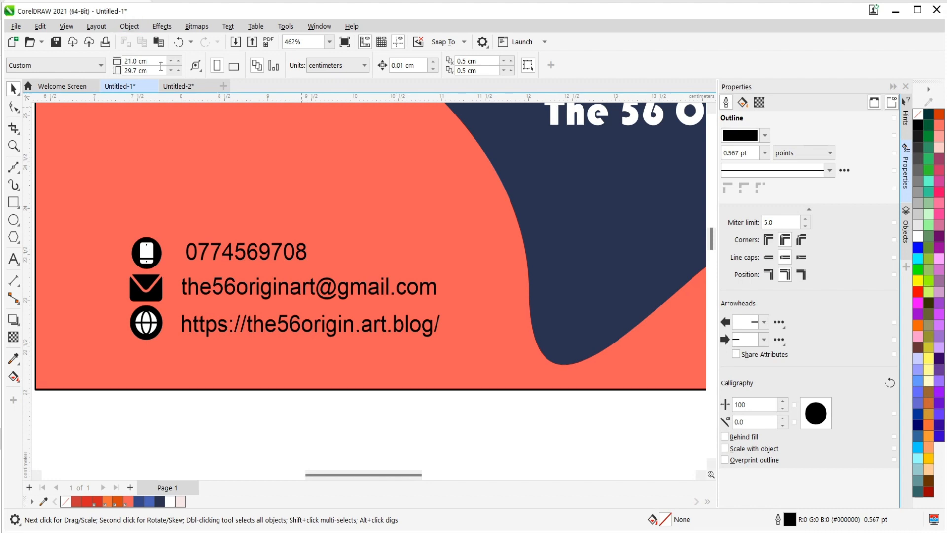
Group the handset and speech bubble of the black uncircled WhatsApp icon on the Untitled-2 icon sheet.
{"action": "left_click", "coordinate": [176, 85]}
{"action": "scroll", "coordinate": [264, 237], "scroll_direction": "down", "scroll_amount": 4}
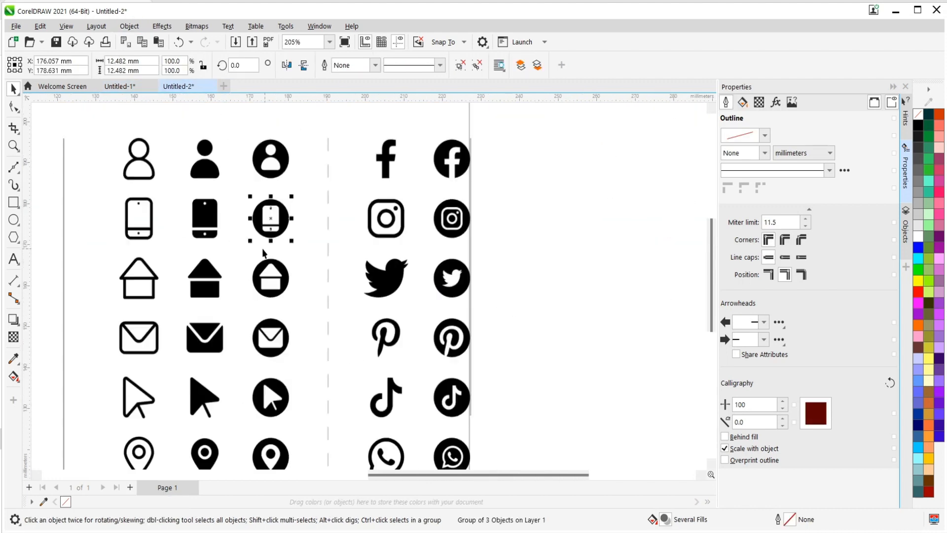
{"action": "scroll", "coordinate": [264, 252], "scroll_direction": "down", "scroll_amount": 3}
{"action": "scroll", "coordinate": [271, 245], "scroll_direction": "up", "scroll_amount": 2}
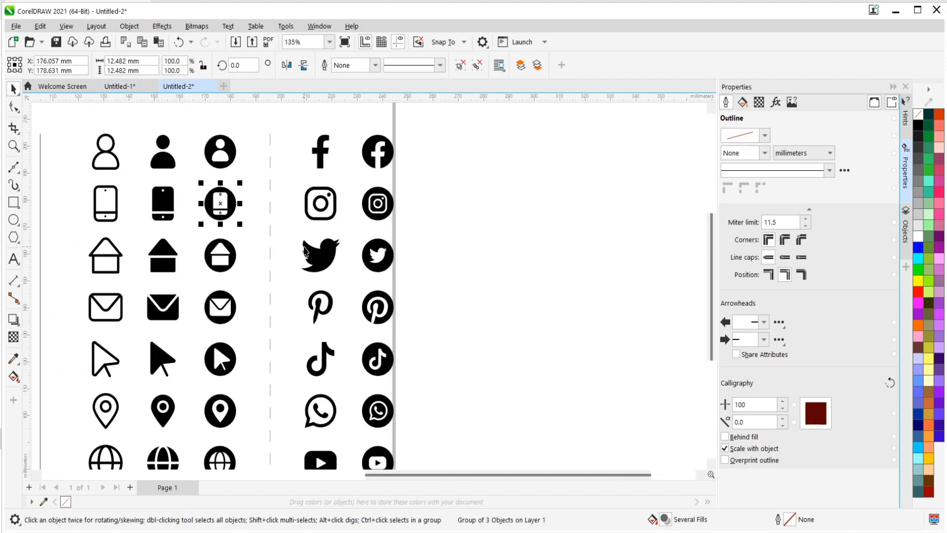
{"action": "scroll", "coordinate": [304, 252], "scroll_direction": "up", "scroll_amount": 2}
{"action": "left_click", "coordinate": [332, 258]}
{"action": "scroll", "coordinate": [332, 260], "scroll_direction": "down", "scroll_amount": 3}
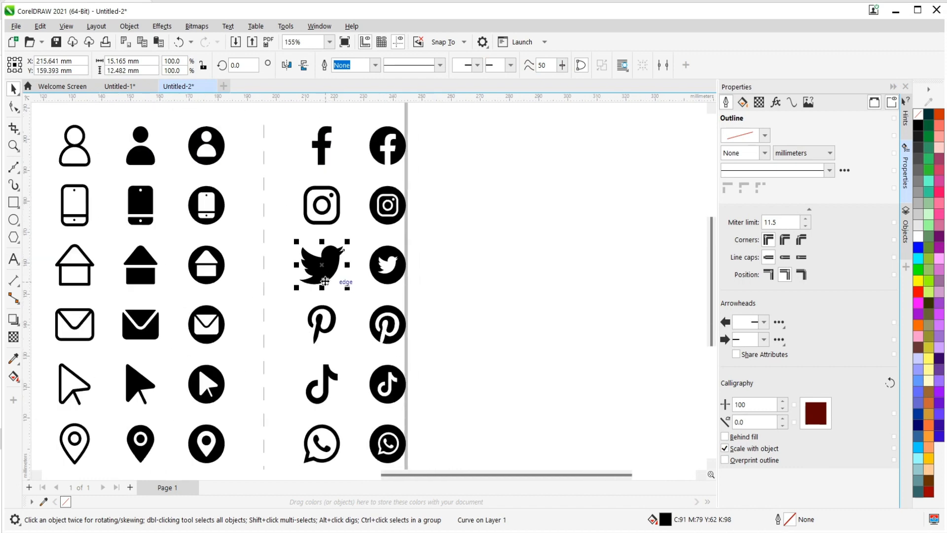
{"action": "scroll", "coordinate": [326, 423], "scroll_direction": "up", "scroll_amount": 1}
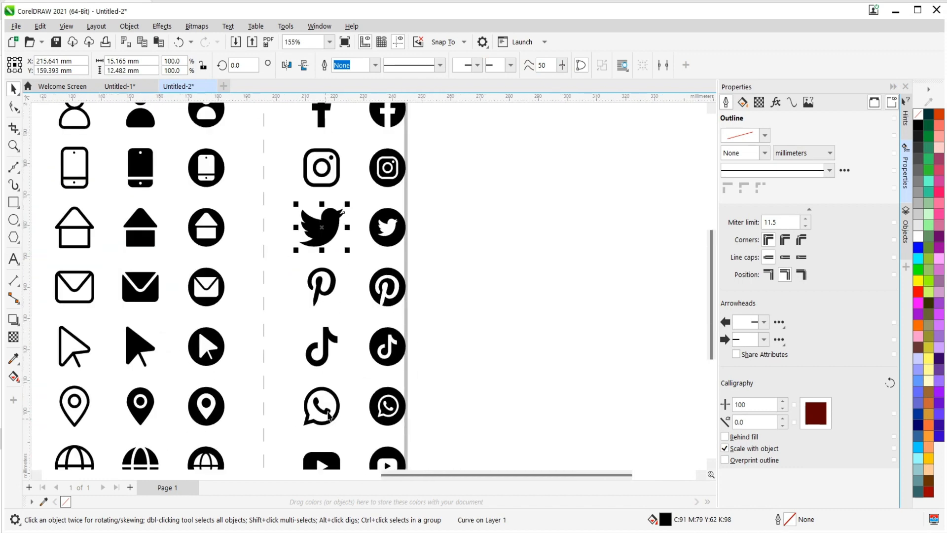
{"action": "left_click", "coordinate": [321, 411]}
{"action": "scroll", "coordinate": [324, 425], "scroll_direction": "up", "scroll_amount": 5}
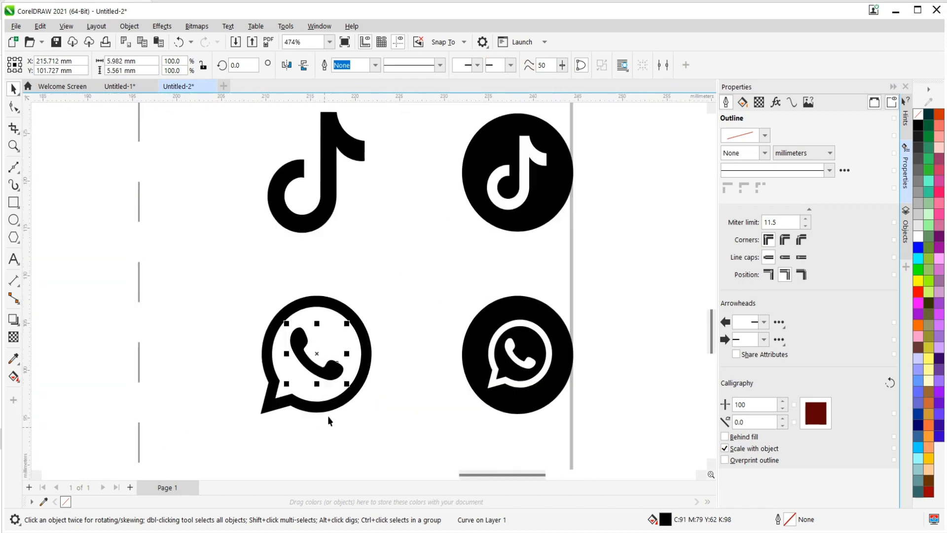
{"action": "left_click", "coordinate": [367, 355], "text": "shift"}
{"action": "right_click", "coordinate": [367, 356]}
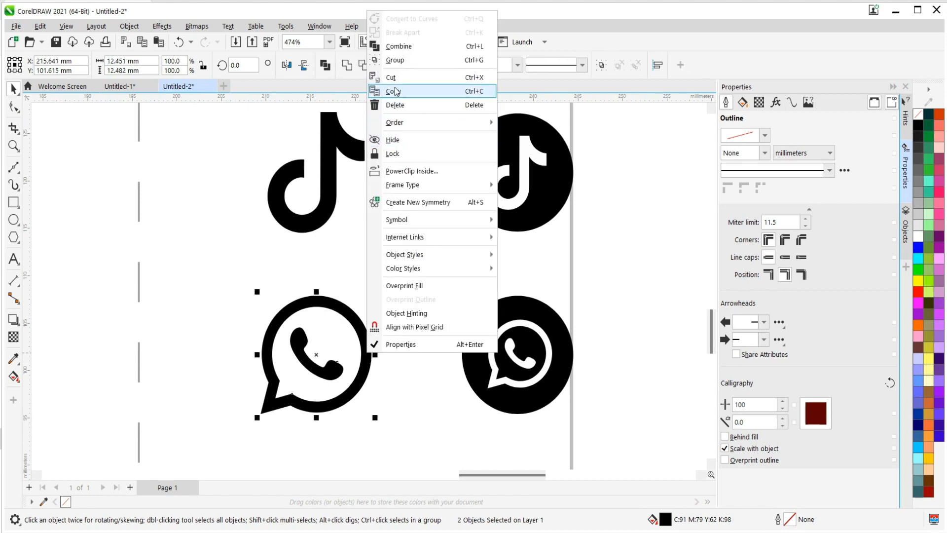
{"action": "left_click", "coordinate": [394, 63]}
Test-move the black uncircled YouTube logo to check that it is one piece, and undo the move.
{"action": "scroll", "coordinate": [324, 320], "scroll_direction": "down", "scroll_amount": 5}
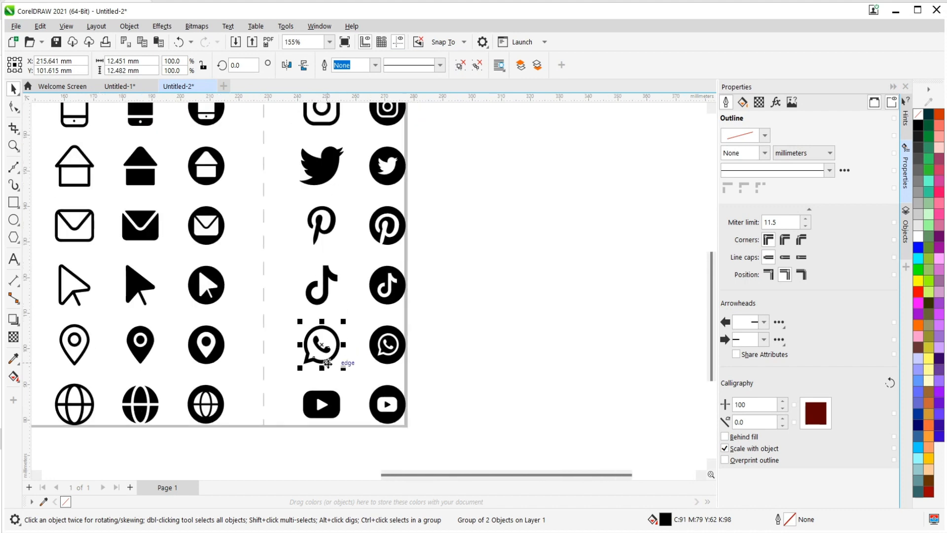
{"action": "left_click", "coordinate": [327, 291]}
{"action": "left_click", "coordinate": [328, 348]}
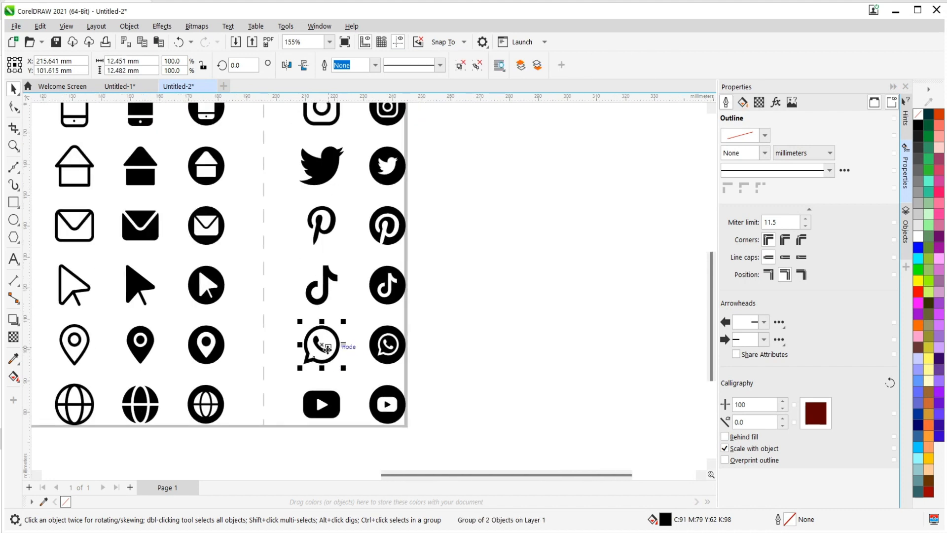
{"action": "left_click", "coordinate": [324, 407]}
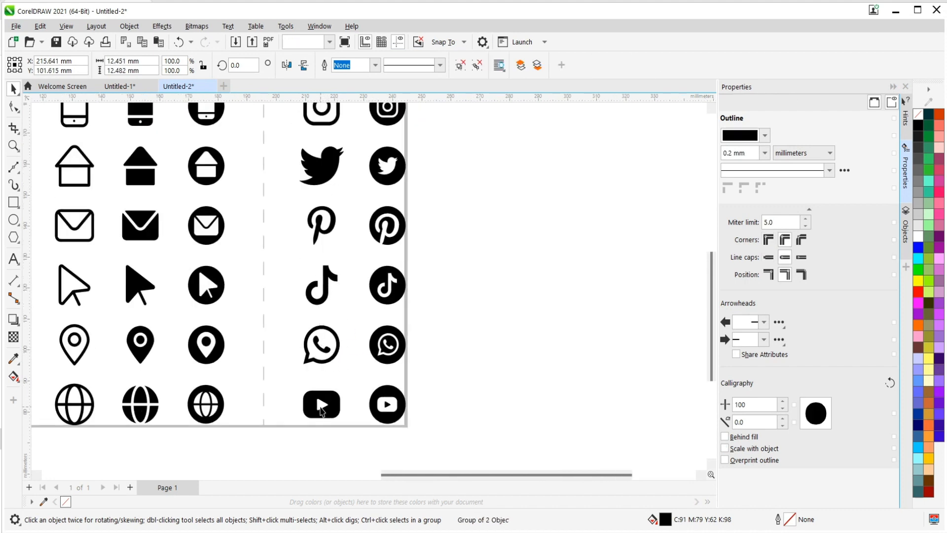
{"action": "left_click", "coordinate": [321, 411]}
{"action": "left_click_drag", "start_coordinate": [323, 404], "coordinate": [312, 407]}
{"action": "key", "text": "ctrl+z"}
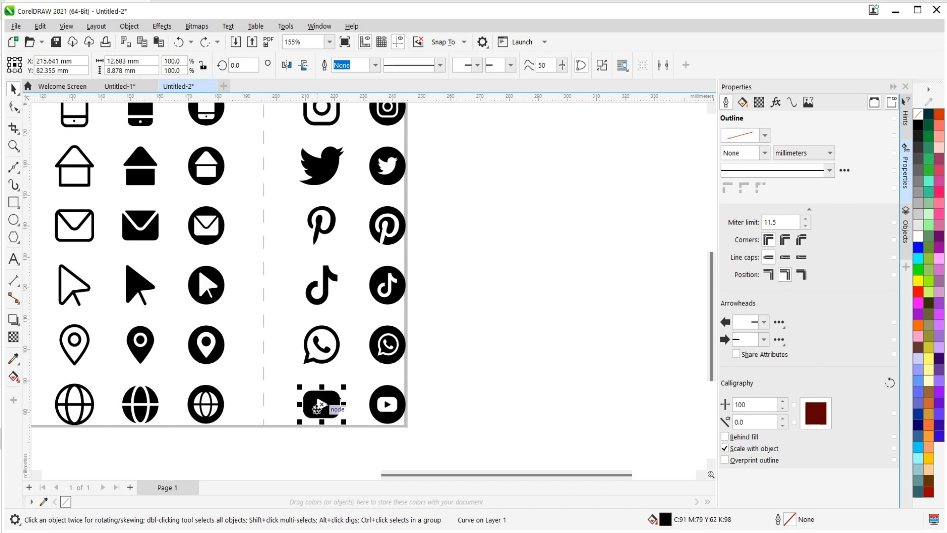
{"action": "left_click", "coordinate": [327, 351], "text": "shift"}
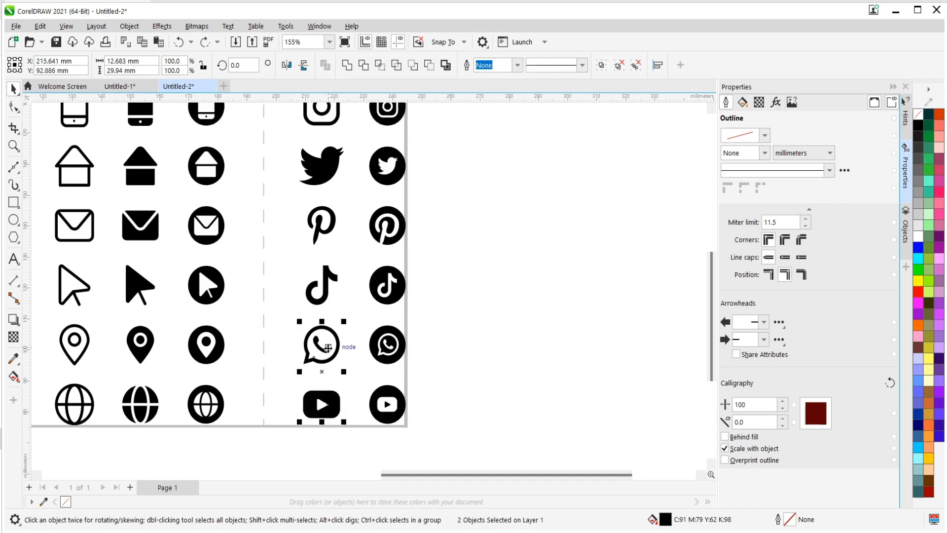
{"action": "left_click", "coordinate": [328, 288], "text": "shift"}
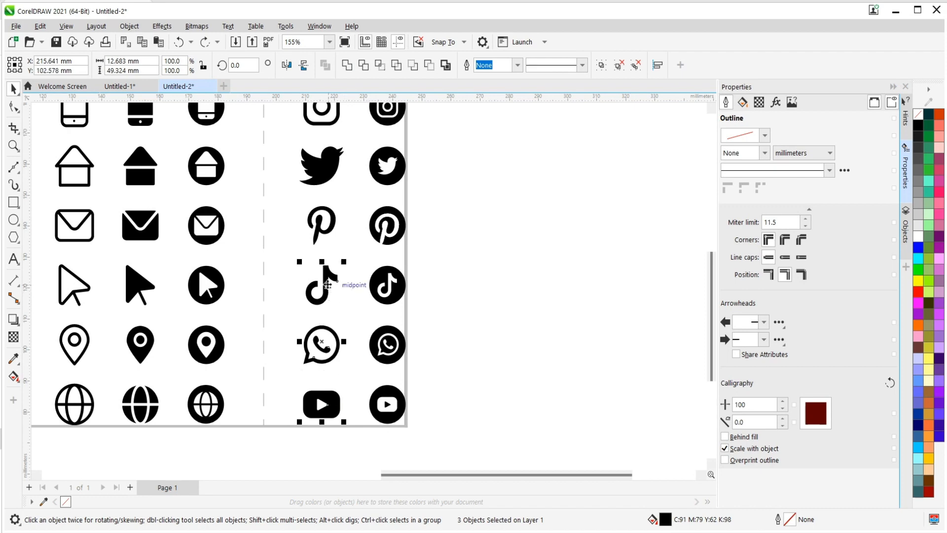
{"action": "scroll", "coordinate": [327, 285], "scroll_direction": "down", "scroll_amount": 2}
{"action": "scroll", "coordinate": [325, 234], "scroll_direction": "up", "scroll_amount": 2}
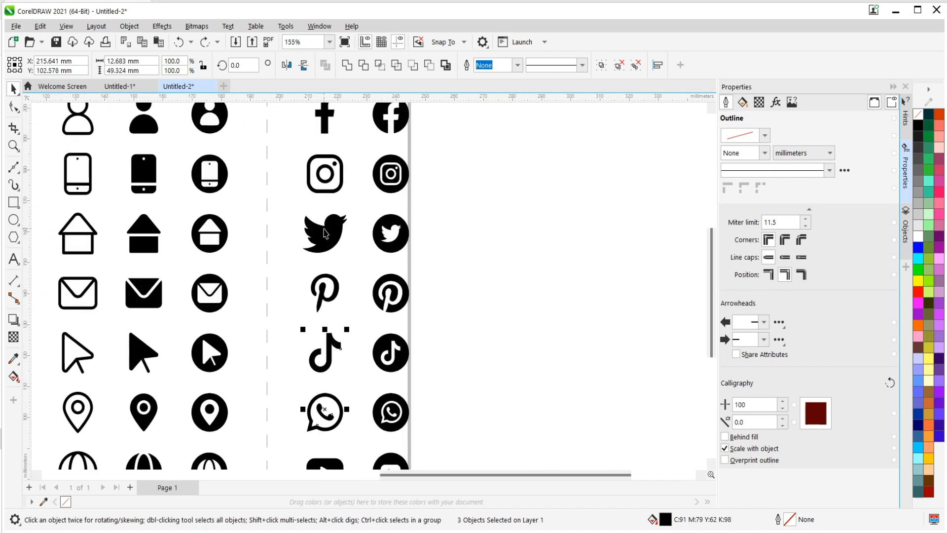
{"action": "left_click", "coordinate": [336, 237], "text": "shift"}
{"action": "scroll", "coordinate": [338, 193], "scroll_direction": "up", "scroll_amount": 1}
{"action": "scroll", "coordinate": [321, 193], "scroll_direction": "down", "scroll_amount": 2}
{"action": "scroll", "coordinate": [335, 232], "scroll_direction": "up", "scroll_amount": 3}
{"action": "scroll", "coordinate": [354, 275], "scroll_direction": "up", "scroll_amount": 1}
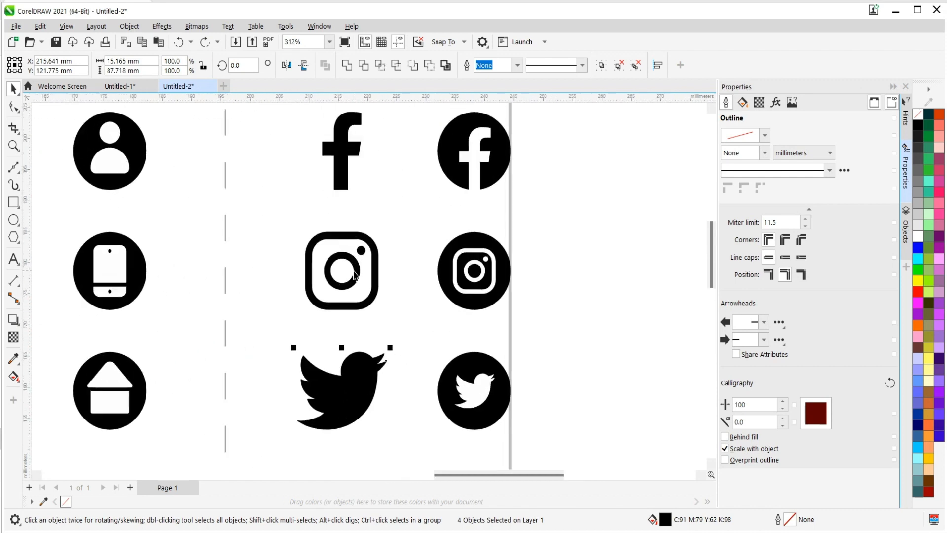
Test-move the lens ring and the dot of the black uncircled Instagram logo, undoing each move.
{"action": "left_click", "coordinate": [355, 271], "text": "shift"}
{"action": "left_click", "coordinate": [391, 265]}
{"action": "left_click", "coordinate": [347, 274]}
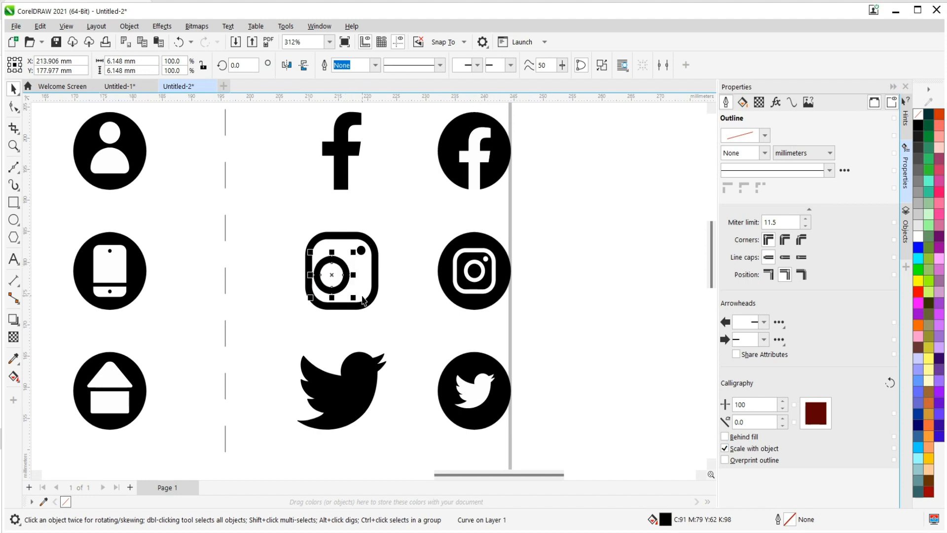
{"action": "key", "text": "ctrl+z"}
{"action": "left_click", "coordinate": [401, 253]}
{"action": "left_click", "coordinate": [361, 250]}
{"action": "left_click_drag", "start_coordinate": [361, 250], "coordinate": [370, 276]}
{"action": "key", "text": "ctrl+z"}
Group the frame, lens ring and dot of the black uncircled Instagram logo.
{"action": "left_click", "coordinate": [323, 288]}
{"action": "left_click", "coordinate": [309, 286]}
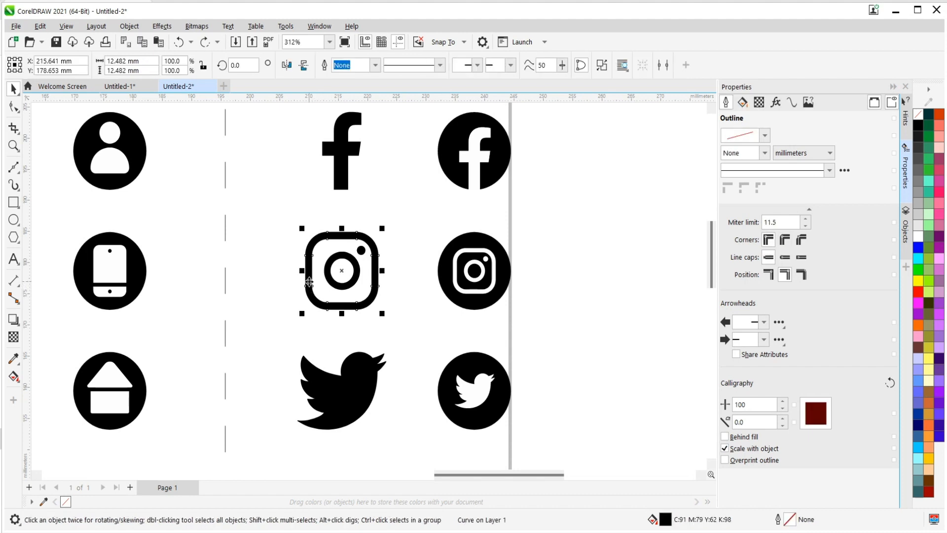
{"action": "left_click", "coordinate": [360, 254], "text": "shift"}
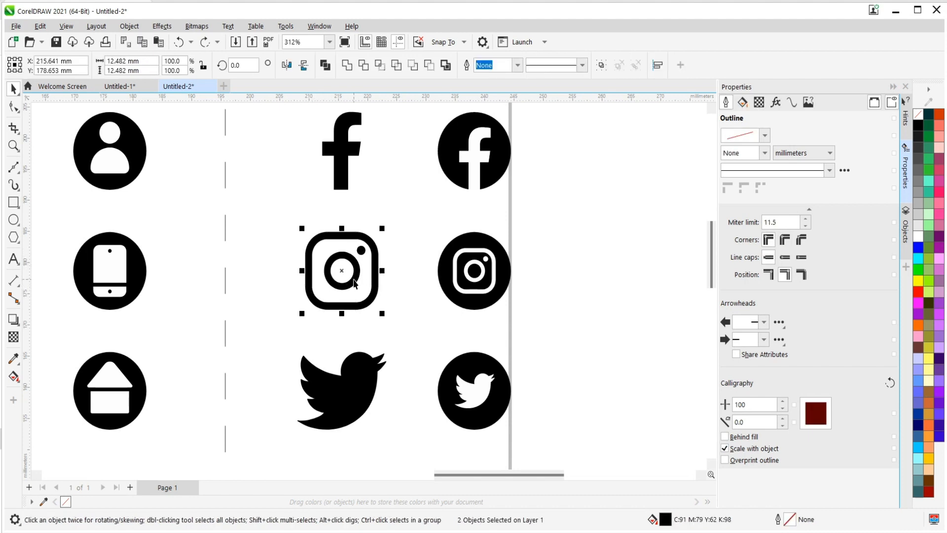
{"action": "right_click", "coordinate": [365, 271]}
{"action": "left_click", "coordinate": [402, 243]}
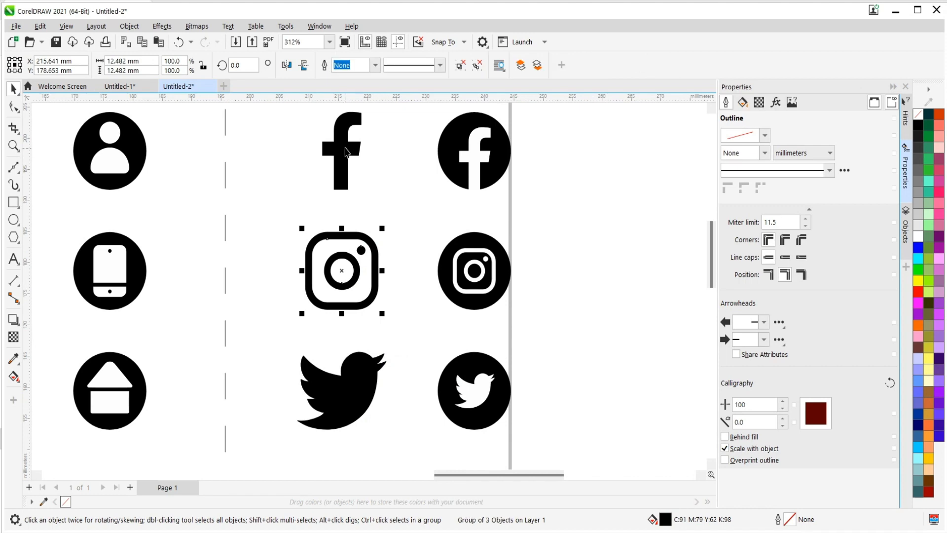
Copy the black uncircled Facebook, Instagram, Twitter, TikTok, WhatsApp and YouTube logos together from the icon sheet, leaving out Pinterest.
{"action": "left_click", "coordinate": [347, 151]}
{"action": "scroll", "coordinate": [342, 194], "scroll_direction": "down", "scroll_amount": 2}
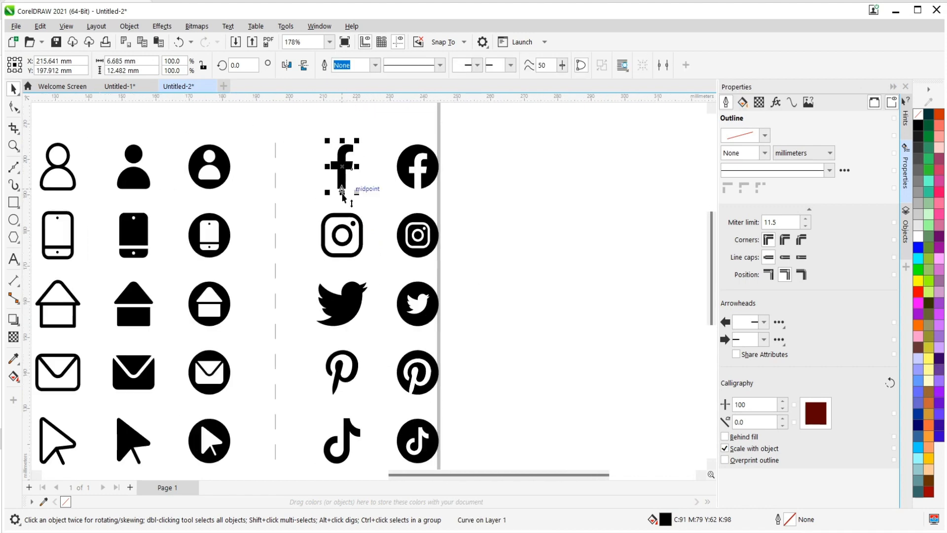
{"action": "left_click", "coordinate": [365, 241], "text": "shift"}
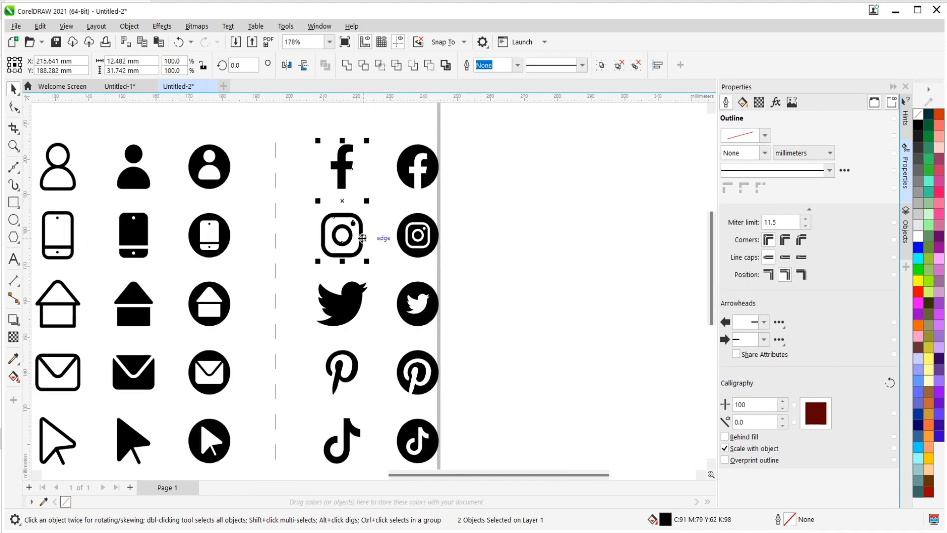
{"action": "scroll", "coordinate": [364, 242], "scroll_direction": "down", "scroll_amount": 2}
{"action": "left_click", "coordinate": [355, 286], "text": "shift"}
{"action": "left_click", "coordinate": [353, 345], "text": "shift"}
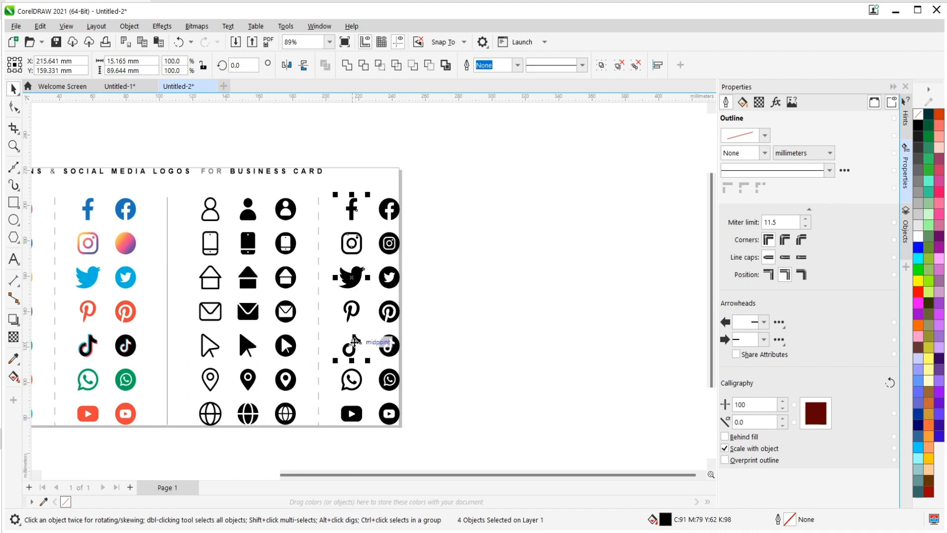
{"action": "left_click", "coordinate": [354, 387], "text": "shift"}
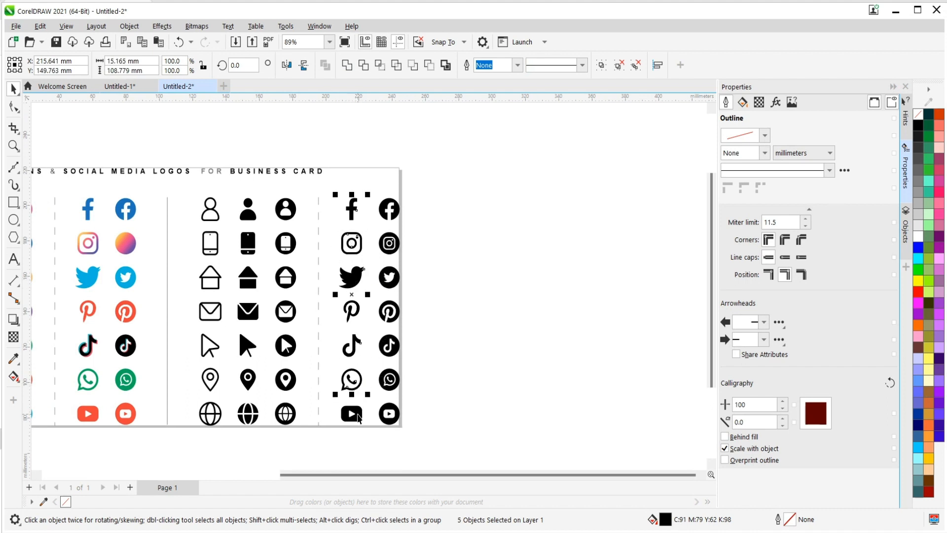
{"action": "left_click", "coordinate": [356, 415], "text": "shift"}
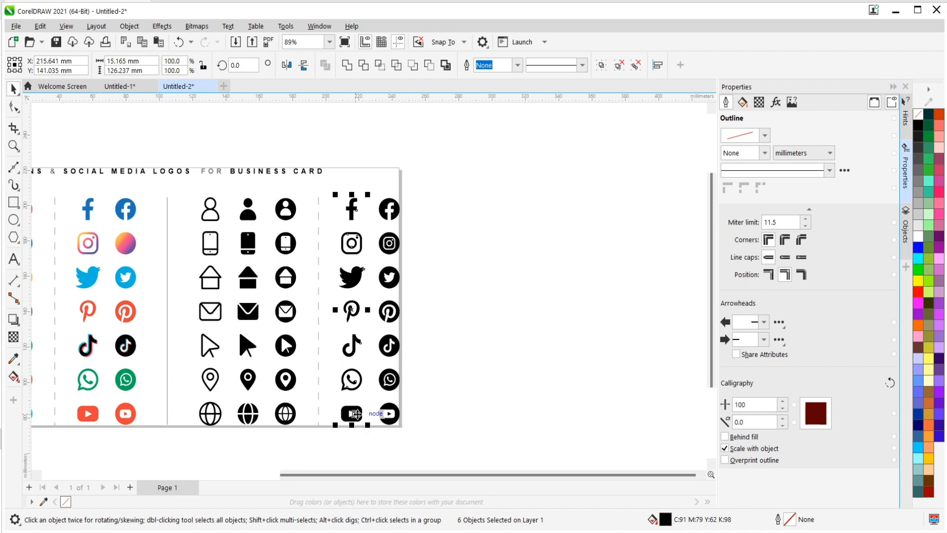
{"action": "right_click", "coordinate": [357, 198]}
{"action": "left_click", "coordinate": [387, 274]}
Paste the six logos into the Untitled-1 card document and shrink the column to about 0.25 × 2.1 cm.
{"action": "left_click", "coordinate": [120, 87]}
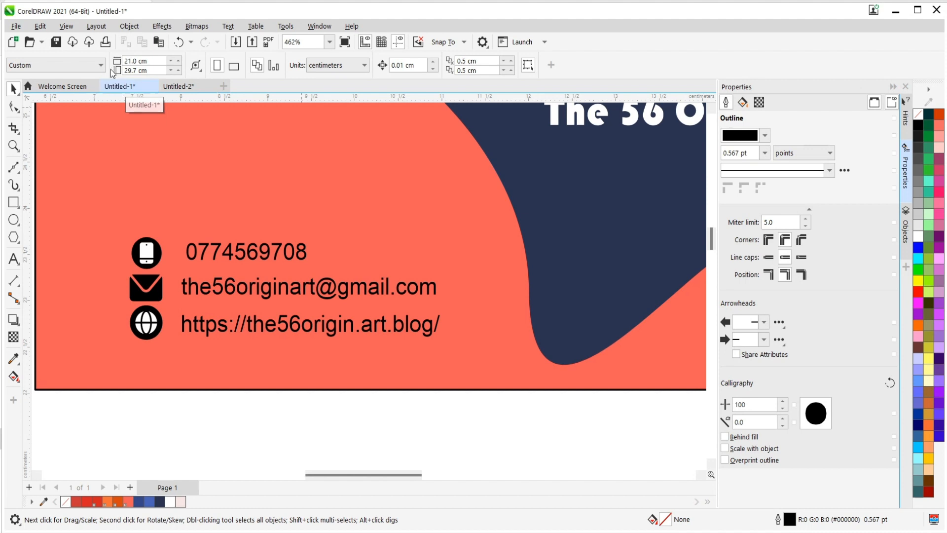
{"action": "left_click", "coordinate": [39, 33]}
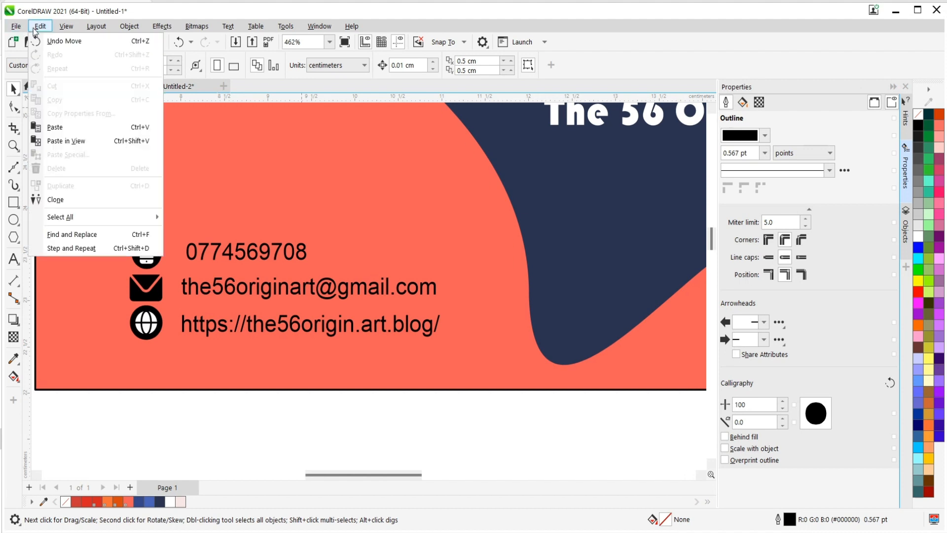
{"action": "left_click", "coordinate": [51, 127]}
{"action": "scroll", "coordinate": [332, 272], "scroll_direction": "down", "scroll_amount": 4}
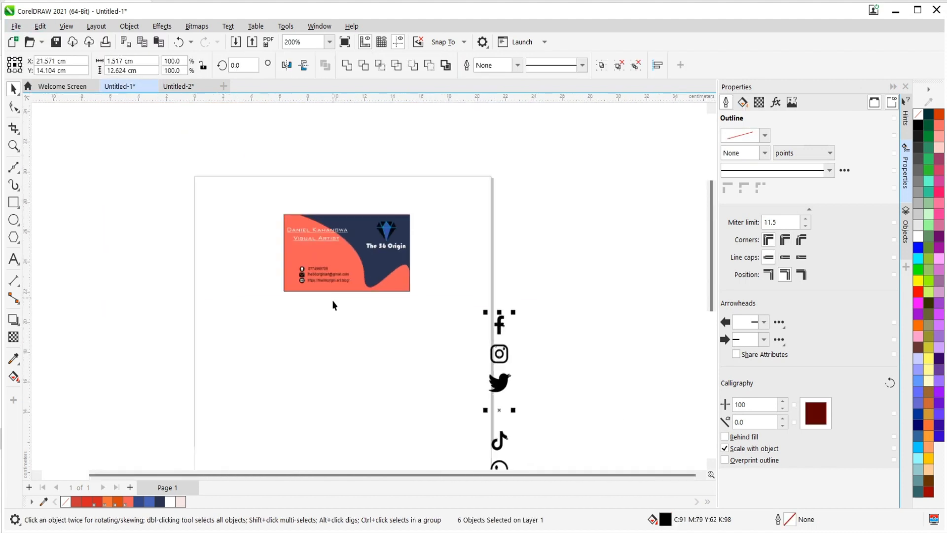
{"action": "scroll", "coordinate": [501, 333], "scroll_direction": "up", "scroll_amount": 1}
{"action": "left_click_drag", "start_coordinate": [499, 320], "coordinate": [209, 246]}
{"action": "scroll", "coordinate": [212, 389], "scroll_direction": "up", "scroll_amount": 3}
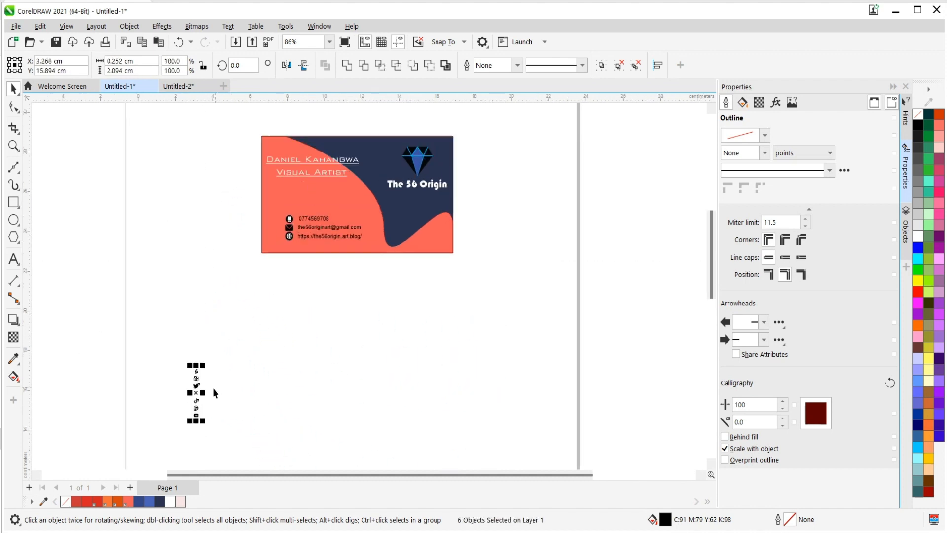
Move the logo column to the card's lower-left edge beside the globe icon and enlarge it to 22.4% scale.
{"action": "left_click_drag", "start_coordinate": [191, 383], "coordinate": [300, 237]}
{"action": "scroll", "coordinate": [298, 295], "scroll_direction": "up", "scroll_amount": 3}
{"action": "scroll", "coordinate": [284, 332], "scroll_direction": "down", "scroll_amount": 1}
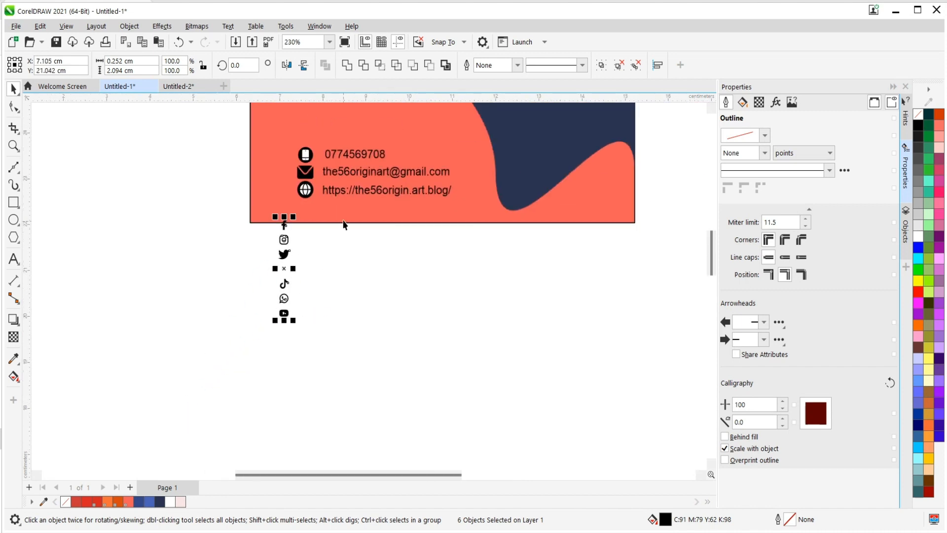
{"action": "scroll", "coordinate": [345, 228], "scroll_direction": "up", "scroll_amount": 1}
{"action": "left_click_drag", "start_coordinate": [265, 217], "coordinate": [315, 166]}
{"action": "left_click", "coordinate": [295, 273]}
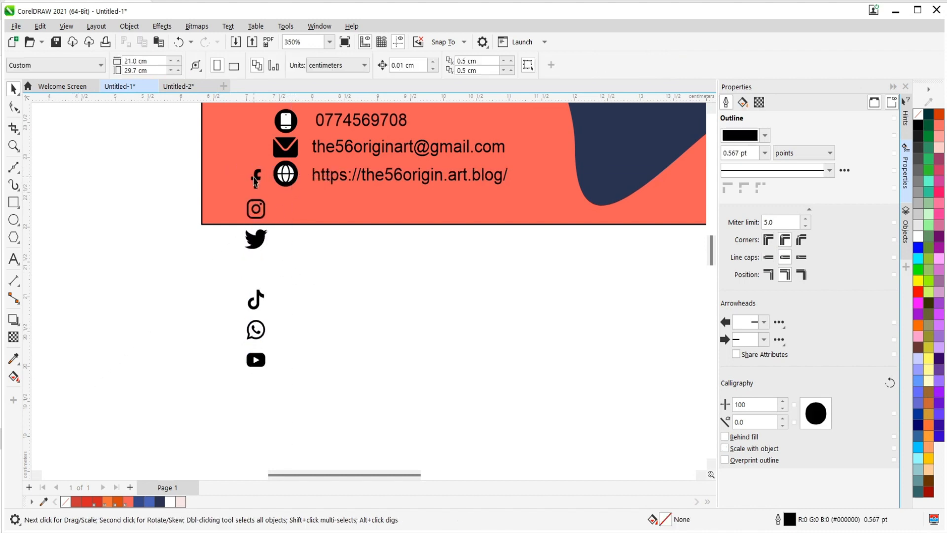
Place the Twitter logo below the globe, the Facebook logo near the card's lower-left corner, and bring the remaining three logos beside Twitter.
{"action": "left_click", "coordinate": [262, 249]}
{"action": "left_click_drag", "start_coordinate": [261, 249], "coordinate": [292, 215]}
{"action": "left_click", "coordinate": [256, 178]}
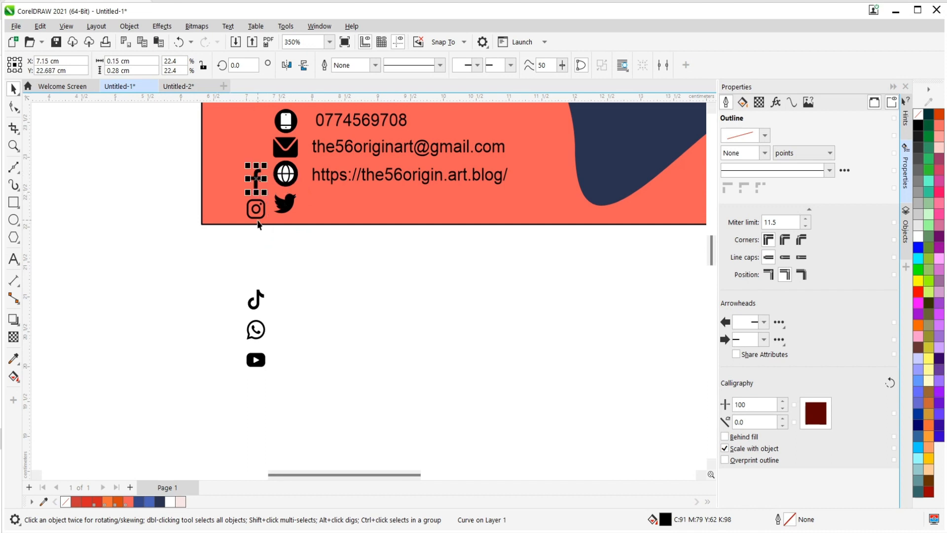
{"action": "left_click_drag", "start_coordinate": [255, 178], "coordinate": [243, 206]}
{"action": "left_click_drag", "start_coordinate": [220, 274], "coordinate": [285, 375]}
{"action": "left_click_drag", "start_coordinate": [257, 298], "coordinate": [319, 198]}
Line up the TikTok, WhatsApp and YouTube logos in a row after the Twitter logo along the card's bottom edge.
{"action": "scroll", "coordinate": [237, 212], "scroll_direction": "up", "scroll_amount": 2}
{"action": "scroll", "coordinate": [238, 216], "scroll_direction": "up", "scroll_amount": 2}
{"action": "left_click", "coordinate": [366, 193]}
{"action": "left_click", "coordinate": [433, 208]}
{"action": "left_click", "coordinate": [446, 192]}
{"action": "left_click_drag", "start_coordinate": [447, 192], "coordinate": [390, 188]}
{"action": "left_click", "coordinate": [434, 277]}
{"action": "left_click_drag", "start_coordinate": [434, 278], "coordinate": [445, 195]}
{"action": "left_click", "coordinate": [438, 354]}
{"action": "left_click_drag", "start_coordinate": [438, 354], "coordinate": [534, 194]}
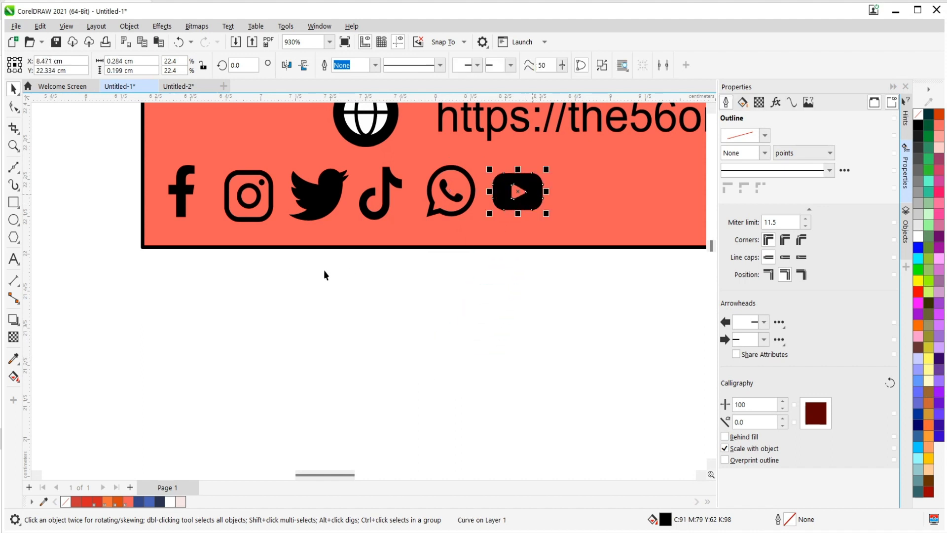
Examine the row of social logos and its fit within the whole card layout.
{"action": "scroll", "coordinate": [199, 291], "scroll_direction": "down", "scroll_amount": 3}
{"action": "left_click", "coordinate": [387, 306]}
{"action": "scroll", "coordinate": [313, 303], "scroll_direction": "up", "scroll_amount": 1}
{"action": "scroll", "coordinate": [328, 348], "scroll_direction": "down", "scroll_amount": 2}
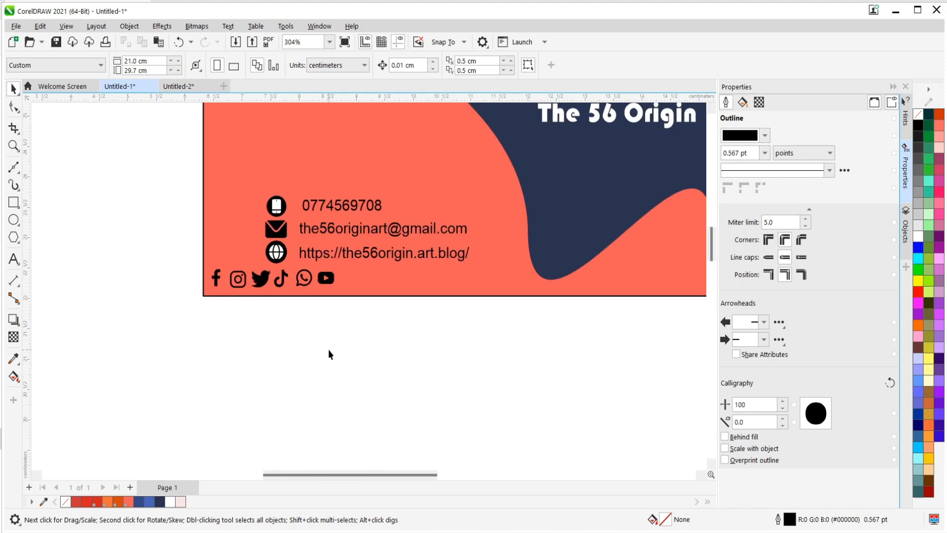
{"action": "scroll", "coordinate": [328, 351], "scroll_direction": "down", "scroll_amount": 2}
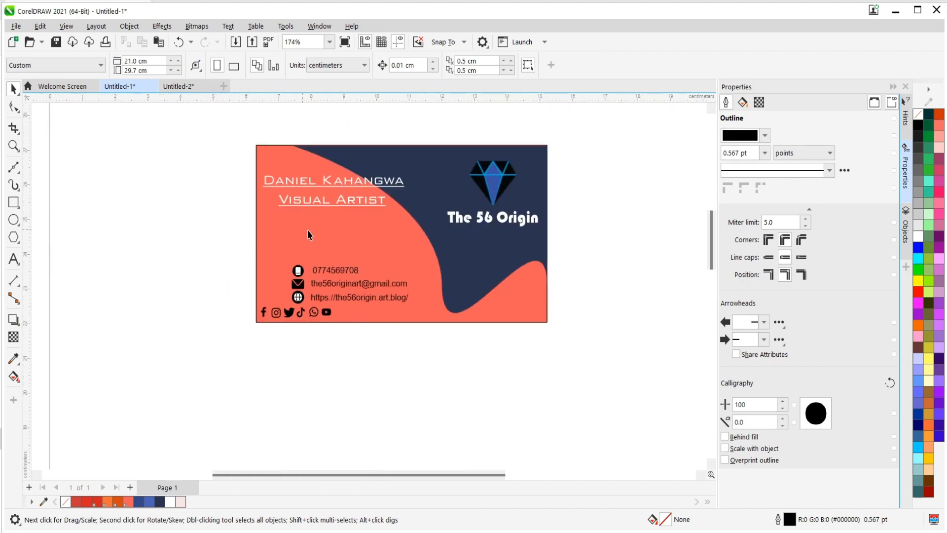
{"action": "scroll", "coordinate": [285, 328], "scroll_direction": "up", "scroll_amount": 2}
{"action": "scroll", "coordinate": [324, 322], "scroll_direction": "up", "scroll_amount": 2}
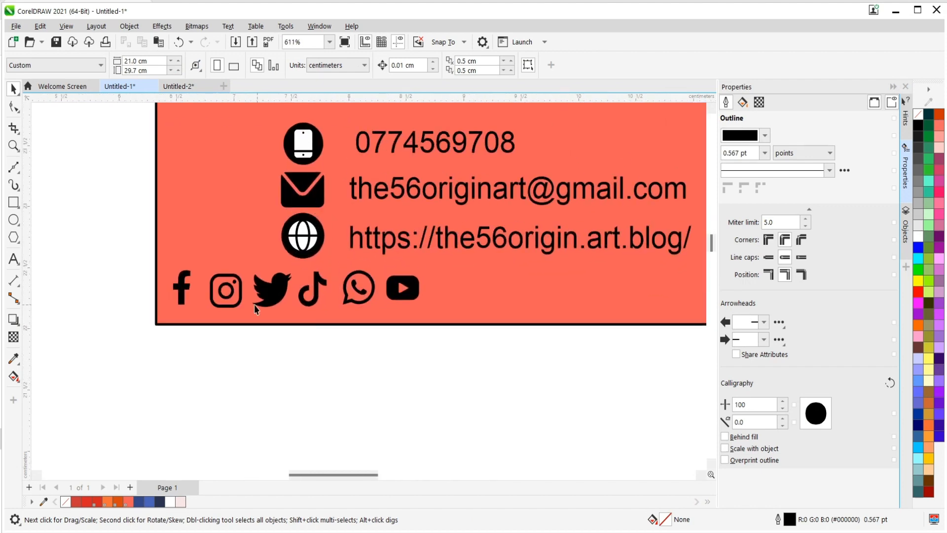
{"action": "scroll", "coordinate": [380, 363], "scroll_direction": "down", "scroll_amount": 5}
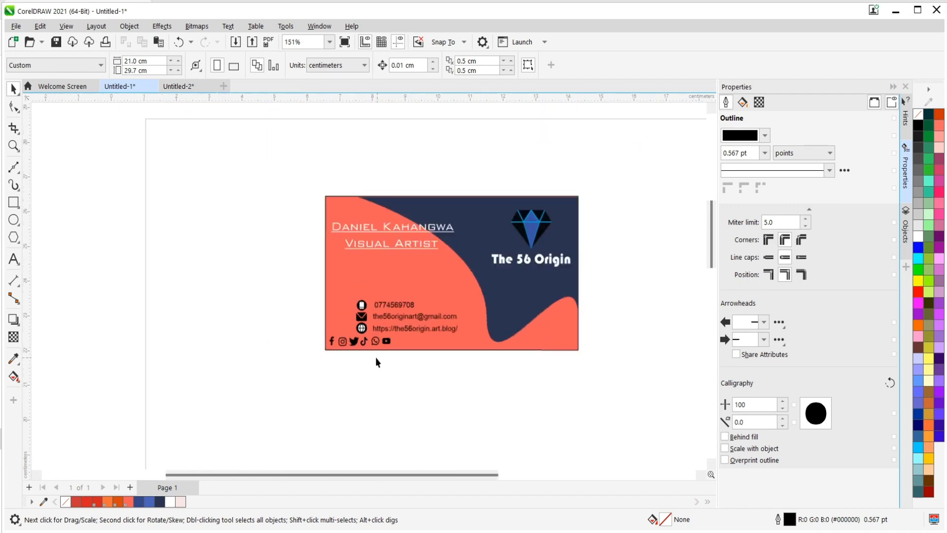
{"action": "scroll", "coordinate": [390, 224], "scroll_direction": "up", "scroll_amount": 2}
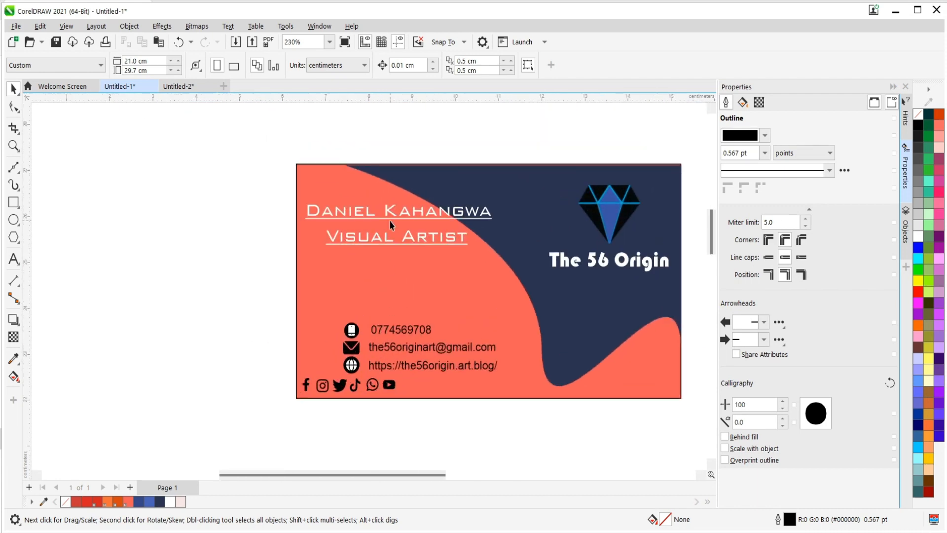
Duplicate the card's name line and move the copy beside the YouTube logo at the card's bottom edge.
{"action": "left_click", "coordinate": [423, 210]}
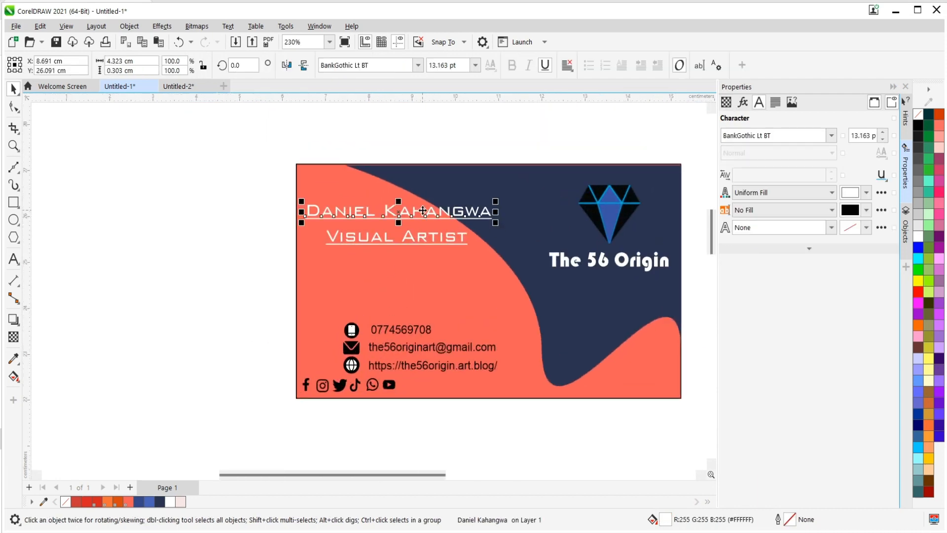
{"action": "key", "text": "ctrl+d"}
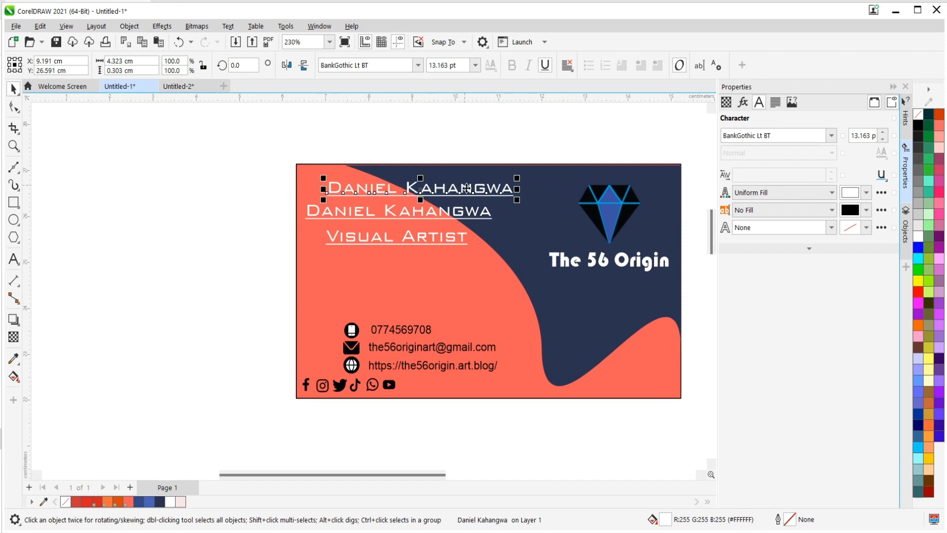
{"action": "left_click_drag", "start_coordinate": [471, 186], "coordinate": [551, 381]}
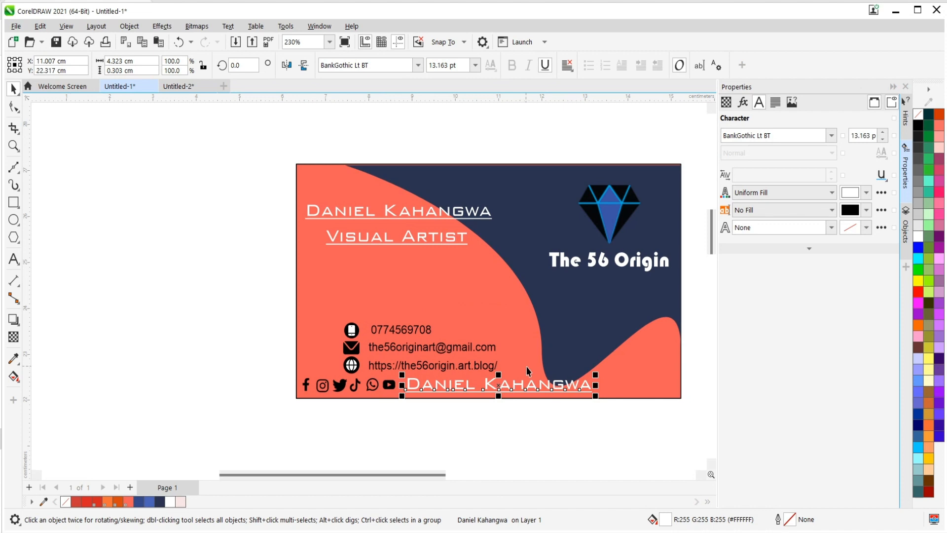
Change the font of the copied name line beside the YouTube logo to Arial Nova.
{"action": "left_click", "coordinate": [832, 135]}
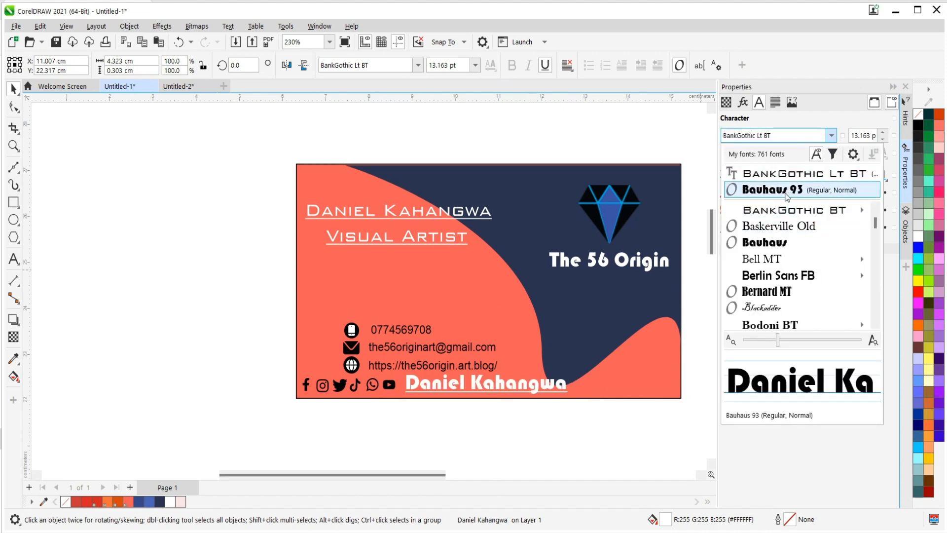
{"action": "mouse_move", "coordinate": [773, 276]}
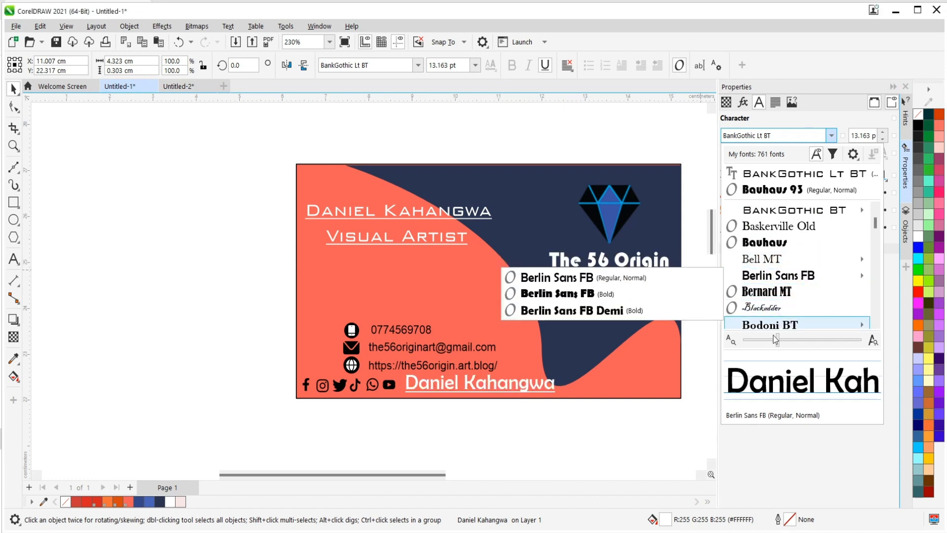
{"action": "scroll", "coordinate": [767, 314], "scroll_direction": "down", "scroll_amount": 3}
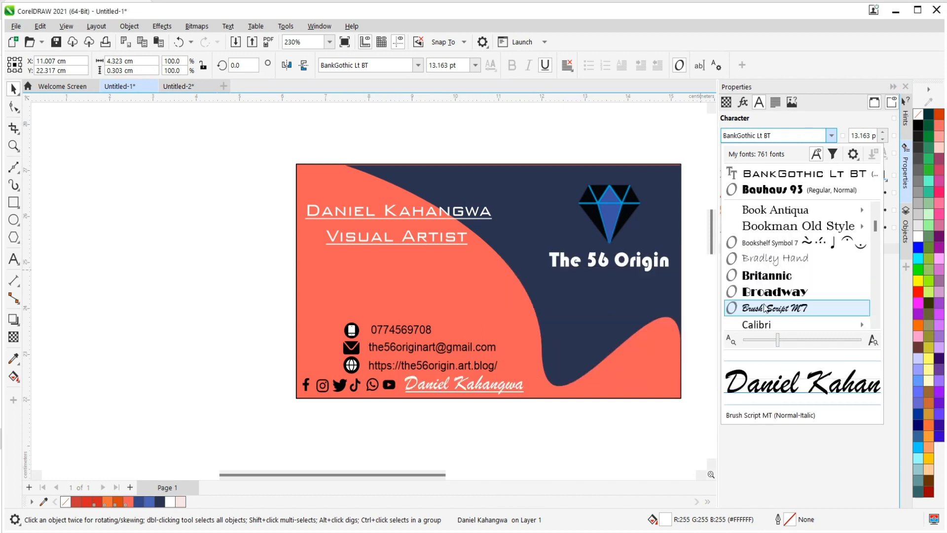
{"action": "scroll", "coordinate": [767, 312], "scroll_direction": "down", "scroll_amount": 3}
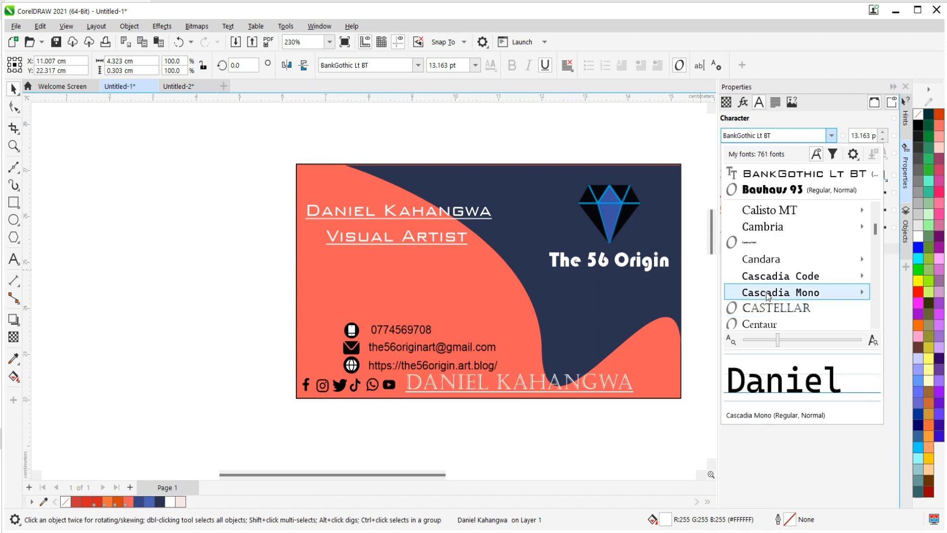
{"action": "mouse_move", "coordinate": [767, 295]}
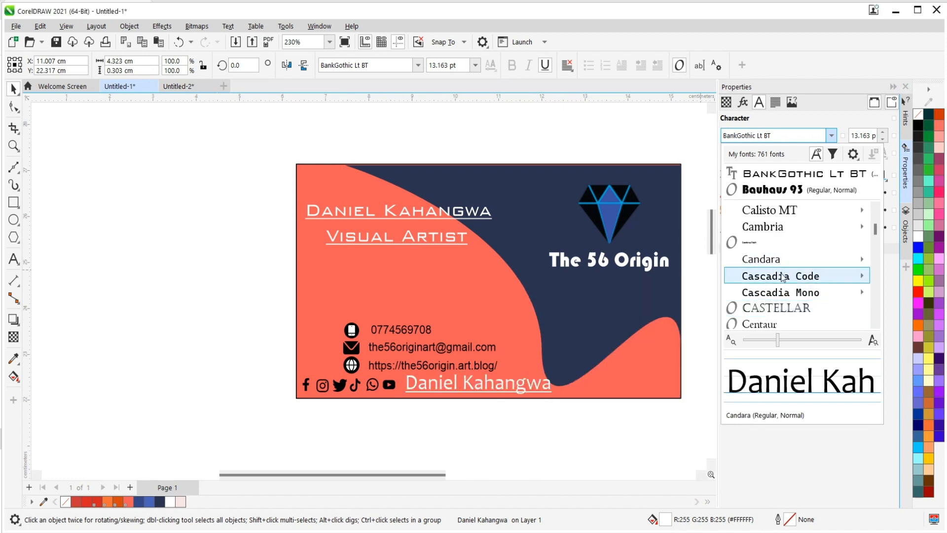
{"action": "scroll", "coordinate": [774, 276], "scroll_direction": "up", "scroll_amount": 1}
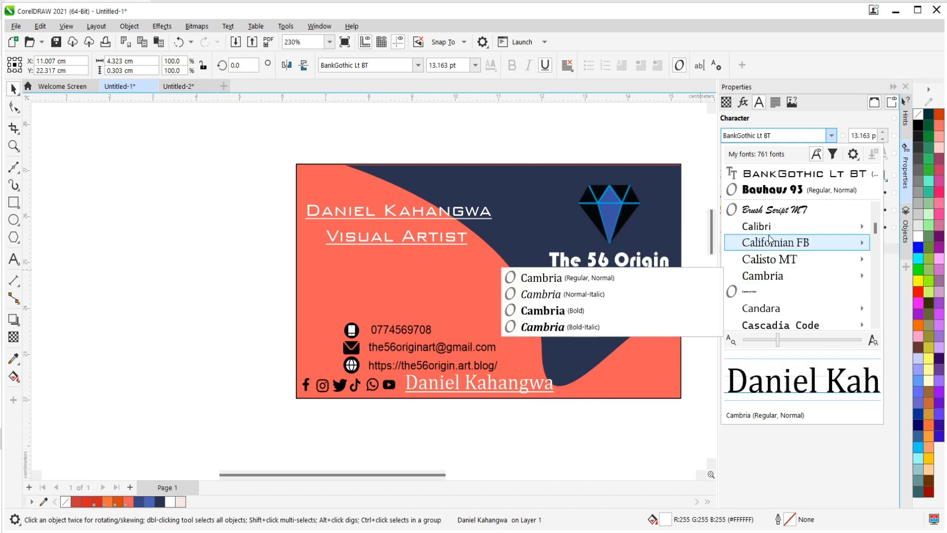
{"action": "scroll", "coordinate": [768, 245], "scroll_direction": "up", "scroll_amount": 5}
{"action": "scroll", "coordinate": [768, 247], "scroll_direction": "up", "scroll_amount": 3}
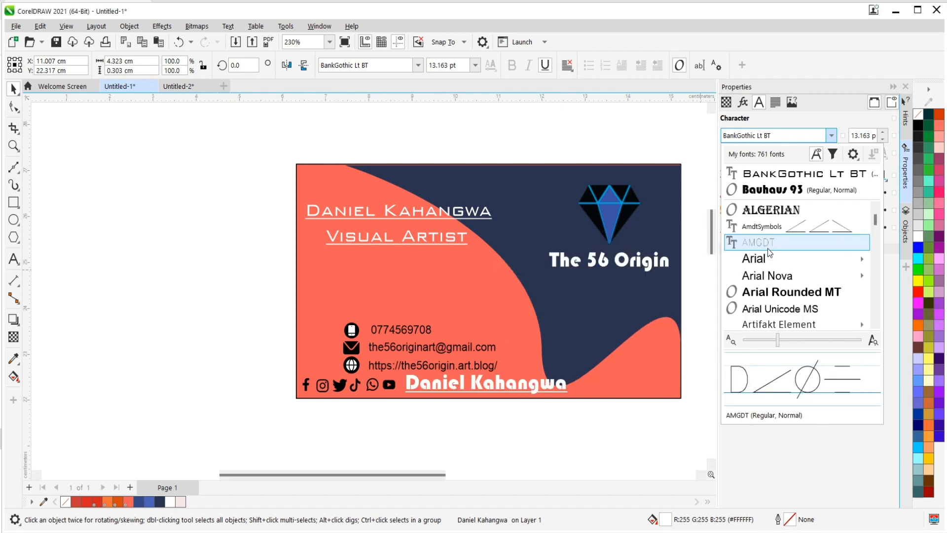
{"action": "left_click", "coordinate": [769, 277]}
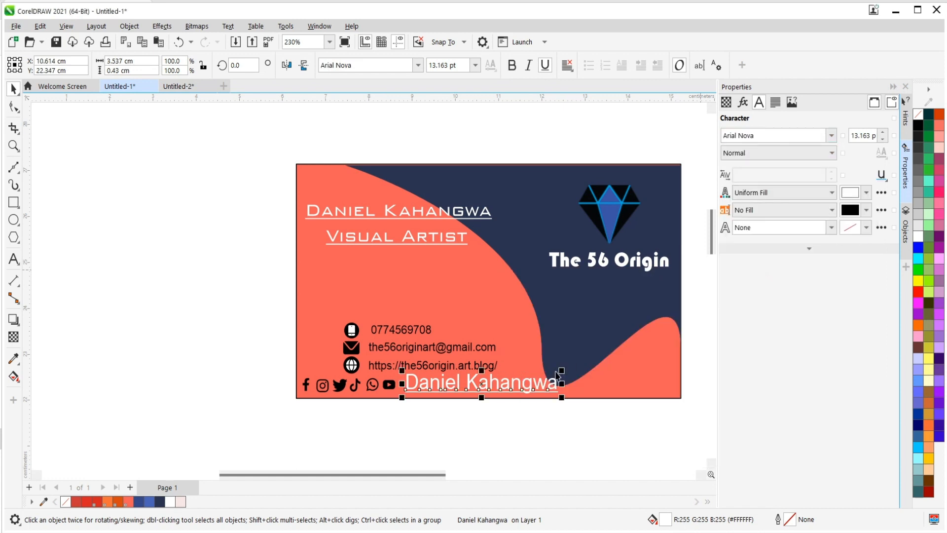
Scale the copied name line down to about 8.5 pt right beside the YouTube logo and remove its underline.
{"action": "left_click_drag", "start_coordinate": [561, 370], "coordinate": [505, 380]}
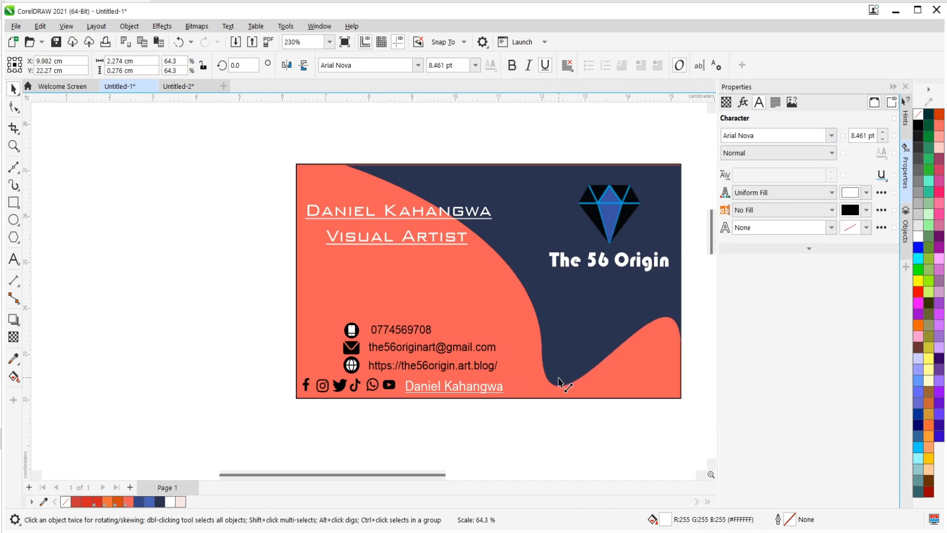
{"action": "scroll", "coordinate": [387, 415], "scroll_direction": "up", "scroll_amount": 2}
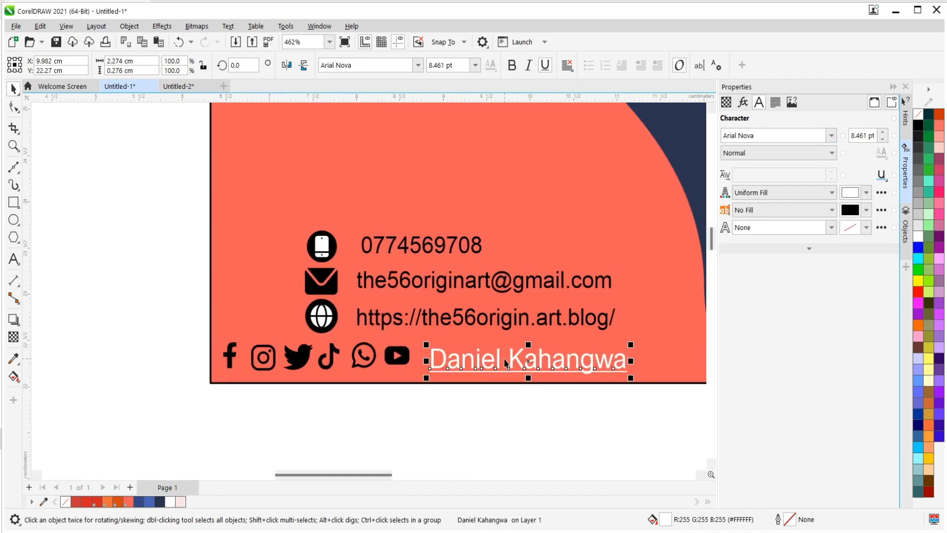
{"action": "left_click_drag", "start_coordinate": [498, 359], "coordinate": [490, 354]}
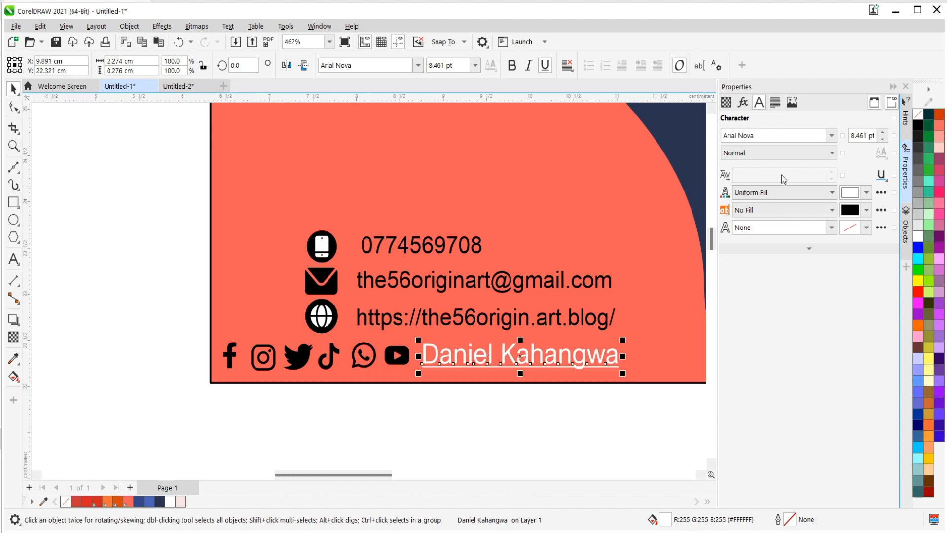
{"action": "left_click", "coordinate": [882, 175]}
{"action": "left_click", "coordinate": [871, 193]}
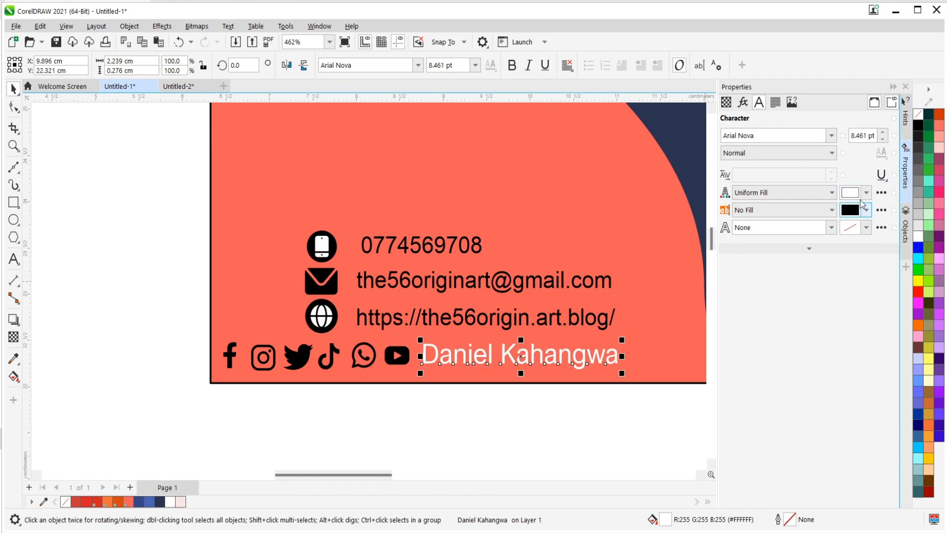
{"action": "left_click", "coordinate": [606, 408]}
{"action": "left_click", "coordinate": [460, 354]}
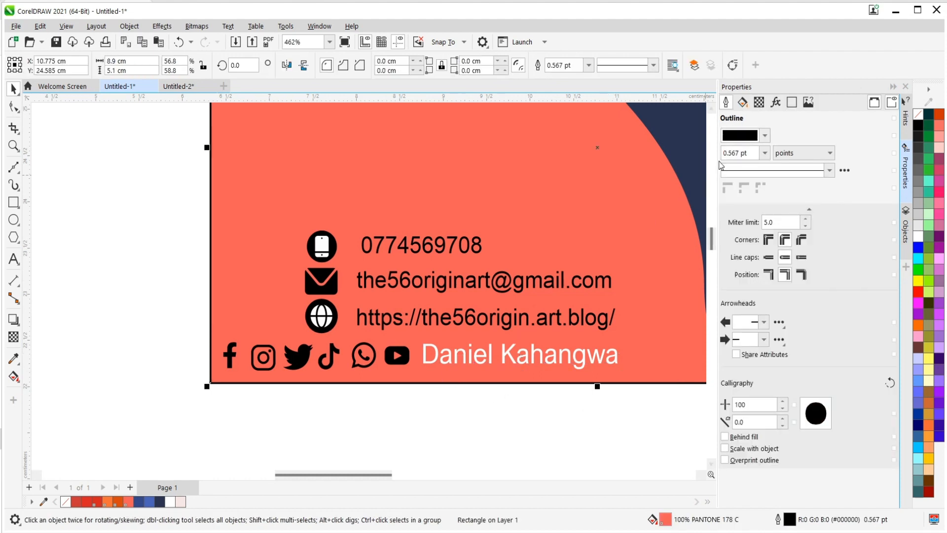
{"action": "left_click", "coordinate": [765, 135]}
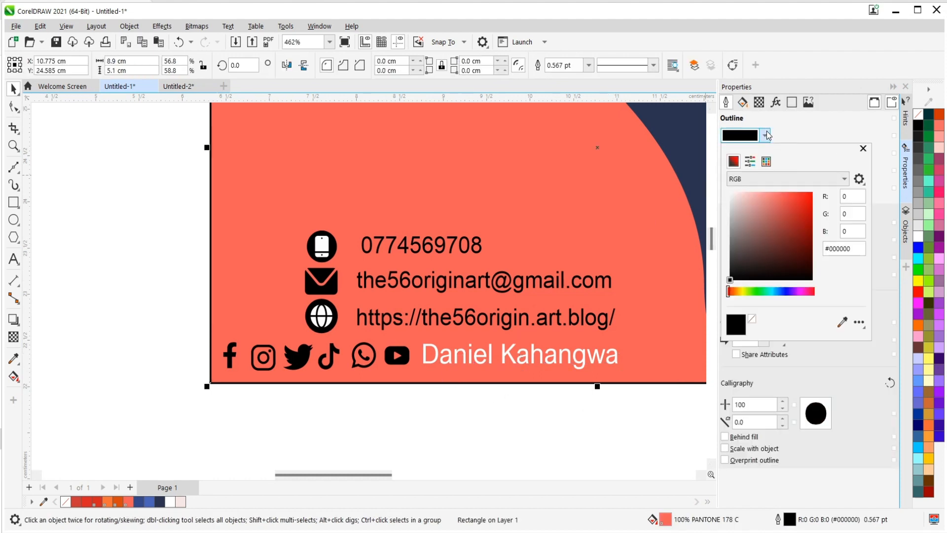
{"action": "left_click", "coordinate": [755, 220]}
{"action": "mouse_move", "coordinate": [743, 247]}
{"action": "left_mouse_down"}
{"action": "mouse_move", "coordinate": [716, 252]}
{"action": "mouse_move", "coordinate": [718, 286]}
{"action": "left_mouse_up"}
{"action": "left_click", "coordinate": [843, 123]}
{"action": "left_click", "coordinate": [573, 424]}
Fill the copied name line beside the YouTube logo with black, #000000.
{"action": "left_click", "coordinate": [560, 364]}
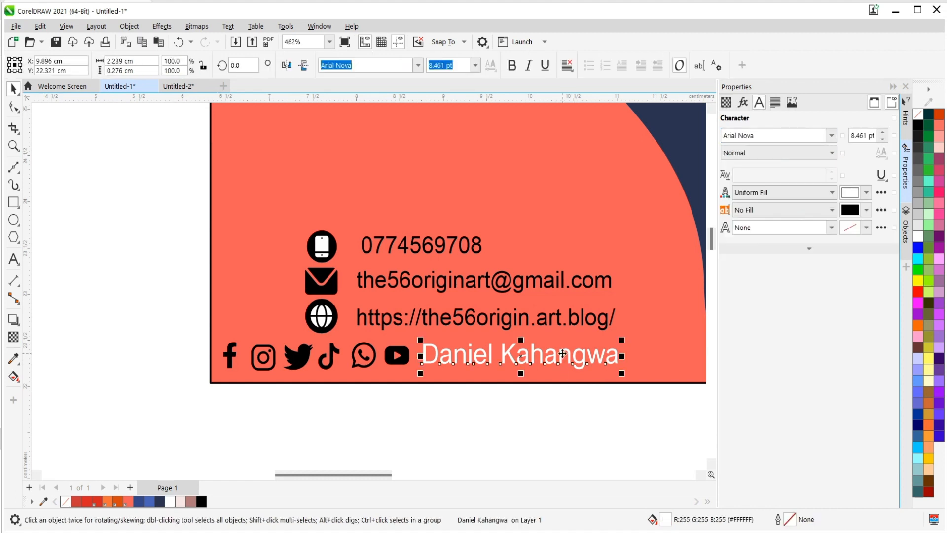
{"action": "left_click", "coordinate": [867, 193]}
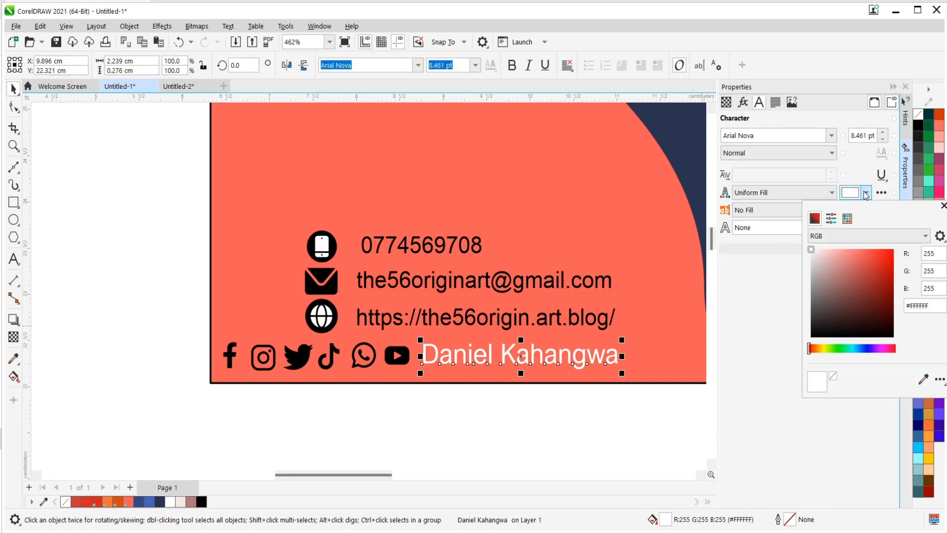
{"action": "mouse_move", "coordinate": [821, 274]}
{"action": "left_mouse_down"}
{"action": "mouse_move", "coordinate": [846, 340]}
{"action": "mouse_move", "coordinate": [864, 356]}
{"action": "left_mouse_up"}
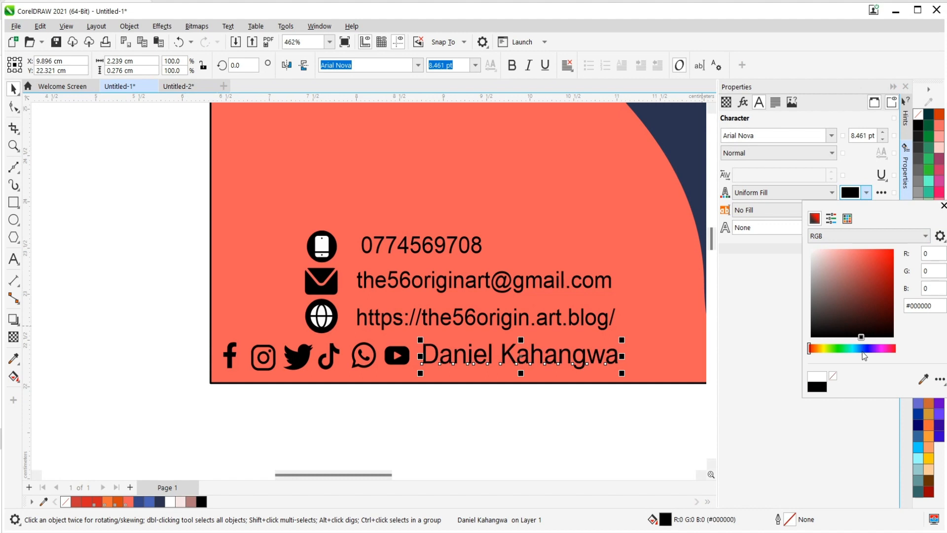
{"action": "left_click", "coordinate": [530, 413]}
{"action": "left_click", "coordinate": [529, 413]}
{"action": "scroll", "coordinate": [402, 316], "scroll_direction": "down", "scroll_amount": 1}
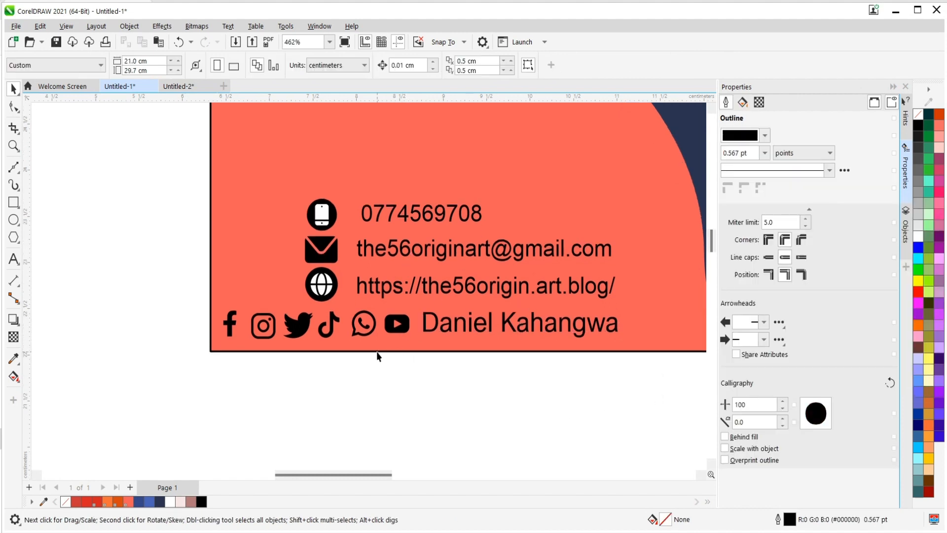
{"action": "scroll", "coordinate": [340, 351], "scroll_direction": "up", "scroll_amount": 2}
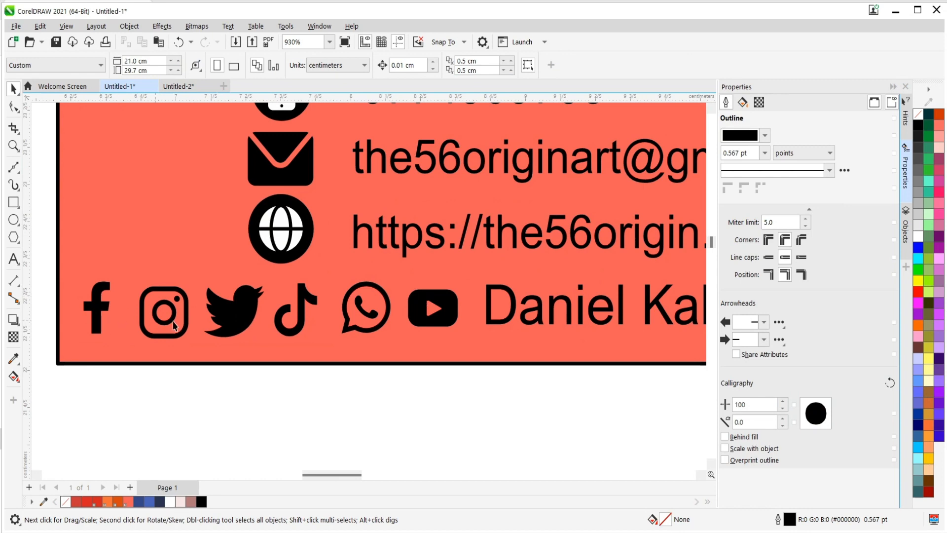
{"action": "scroll", "coordinate": [336, 346], "scroll_direction": "down", "scroll_amount": 4}
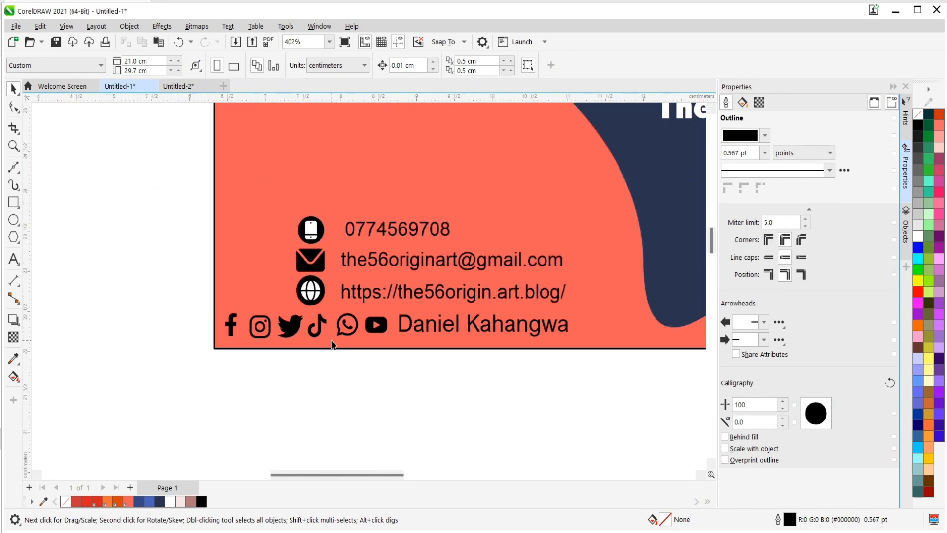
{"action": "scroll", "coordinate": [501, 391], "scroll_direction": "up", "scroll_amount": 2}
{"action": "scroll", "coordinate": [372, 404], "scroll_direction": "down", "scroll_amount": 3}
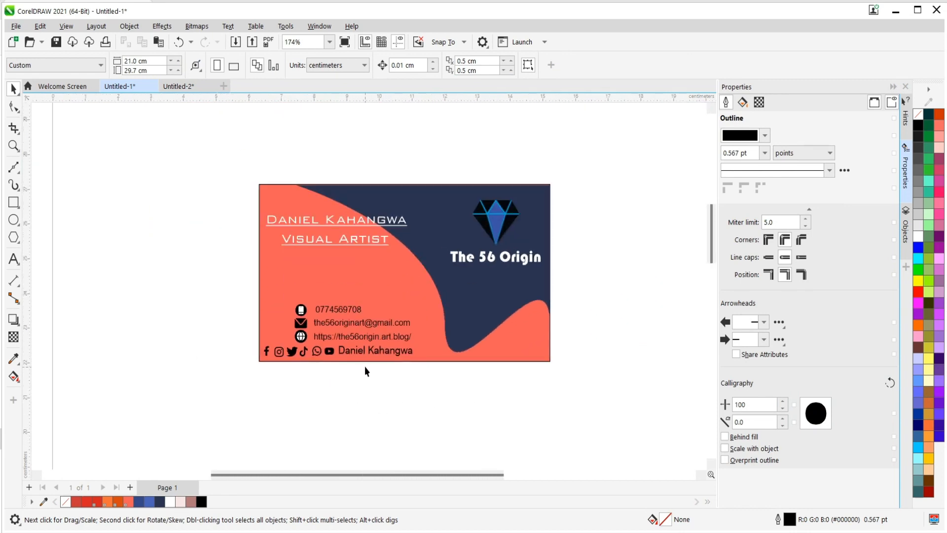